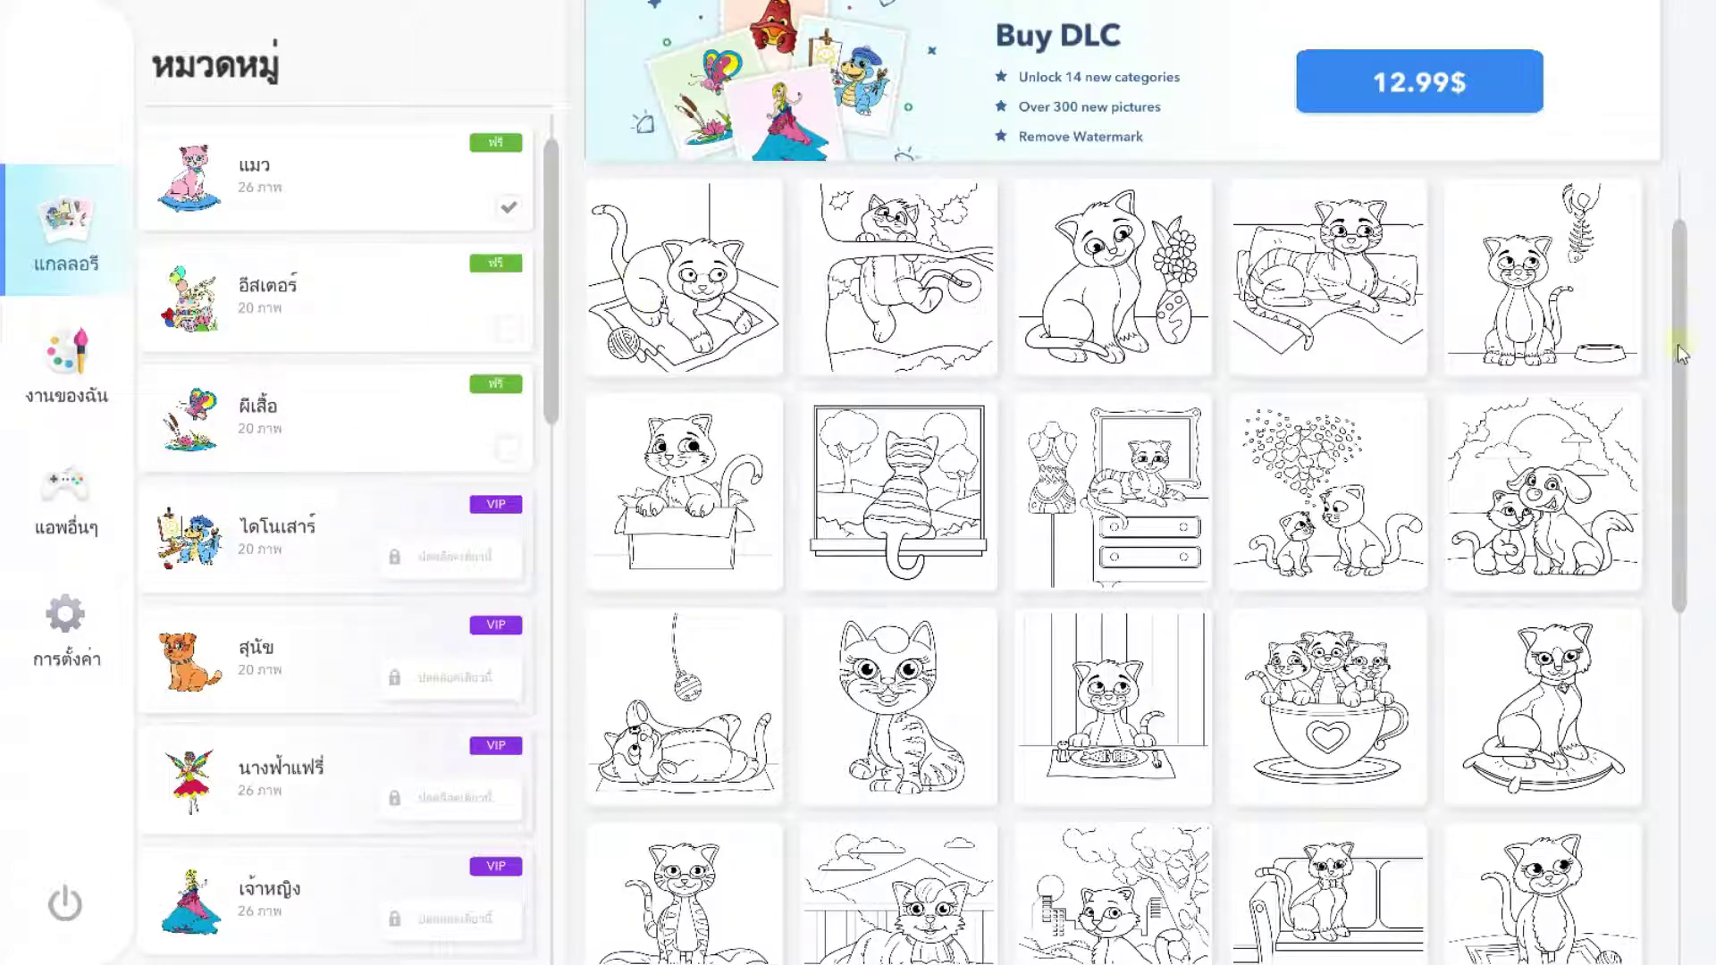
Browse the pictures in the free Easter and butterfly categories of the gallery
left_click_drag(1680, 353, 1698, 219)
left_click(483, 328)
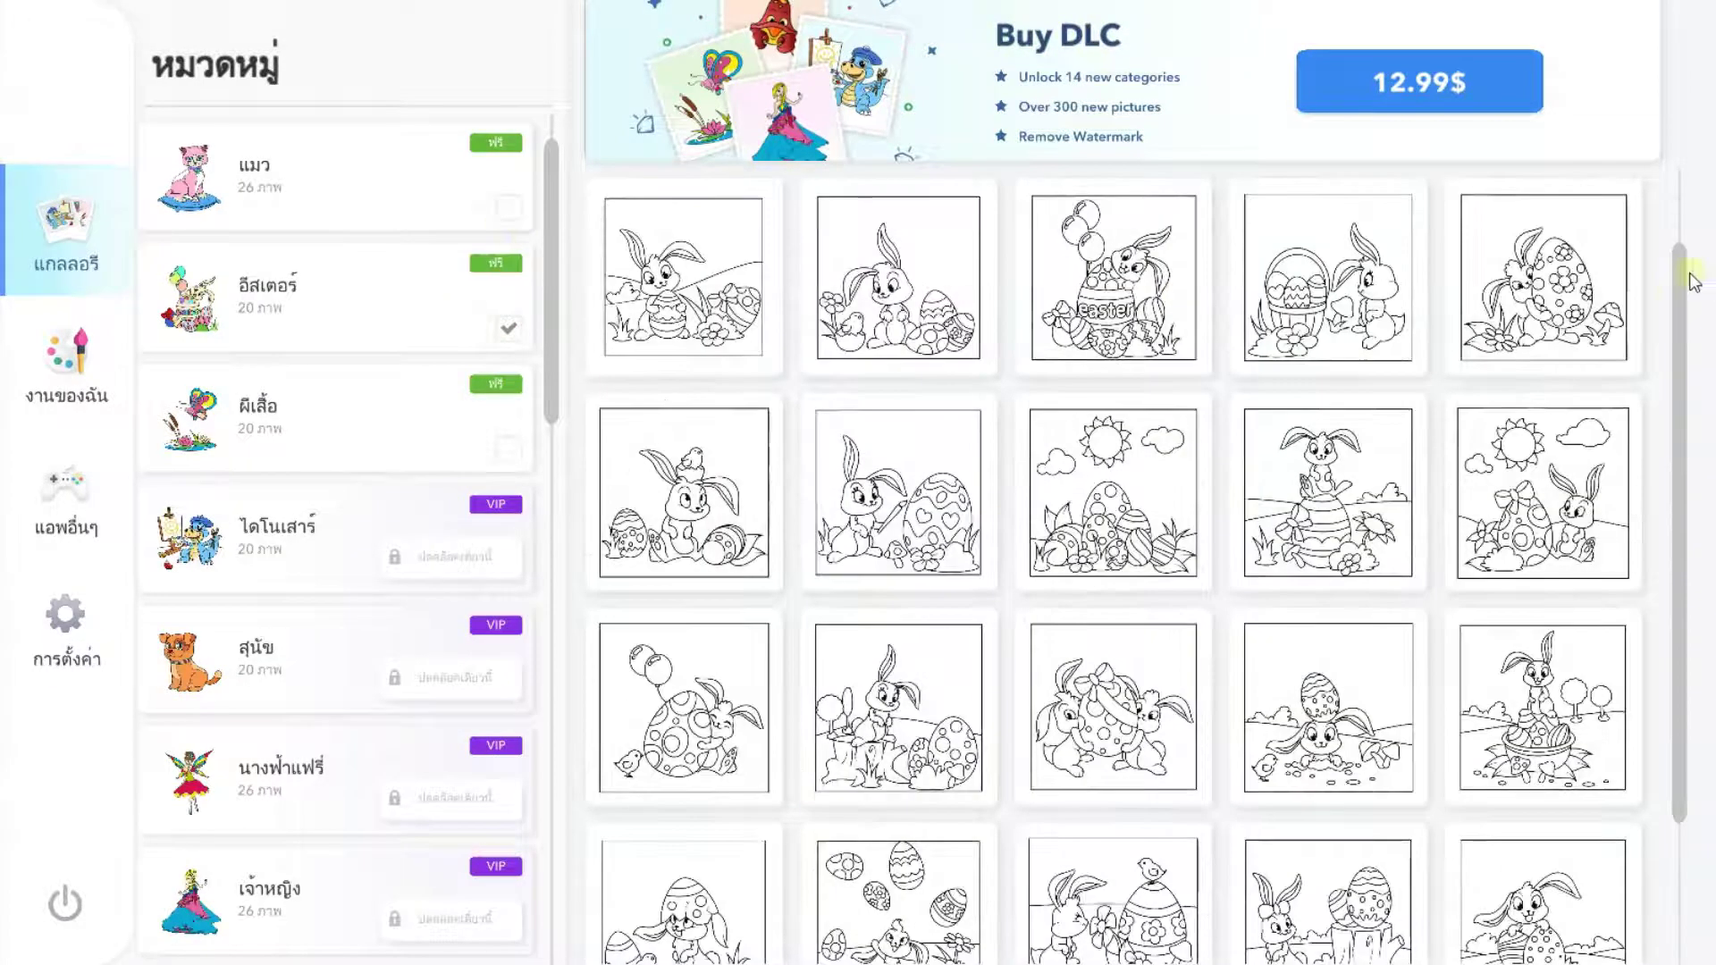
scroll(1680, 282, "down", 1)
scroll(1685, 492, "down", 1)
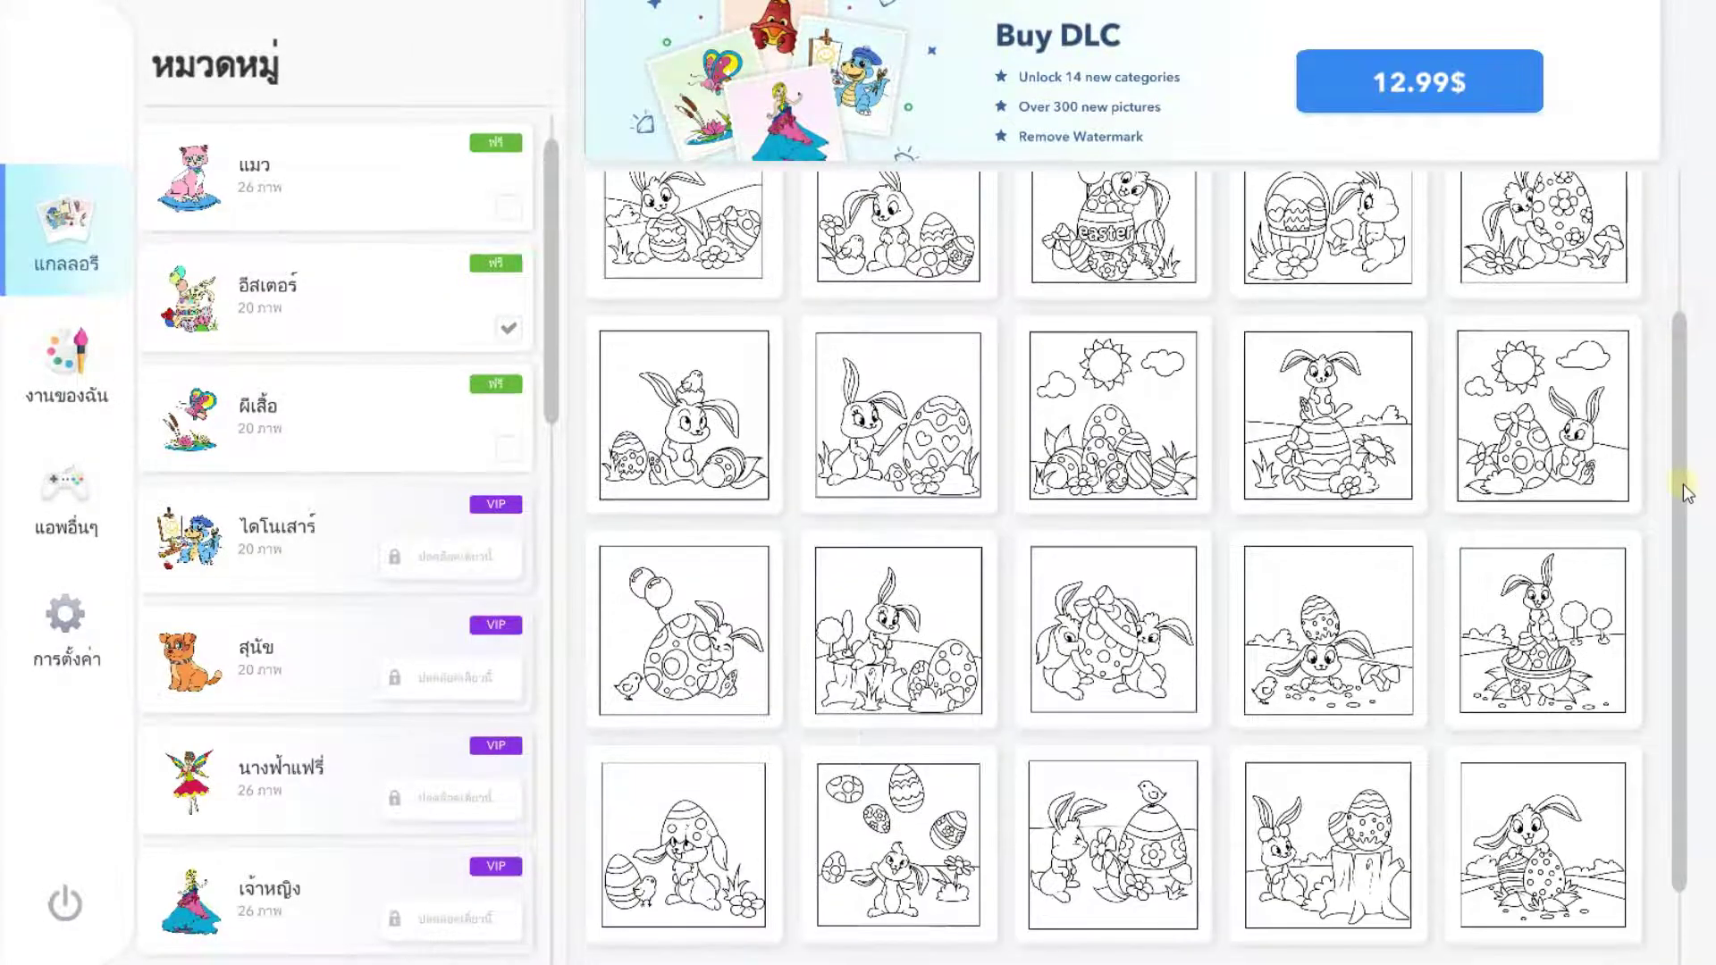
scroll(1685, 493, "up", 2)
left_click(506, 390)
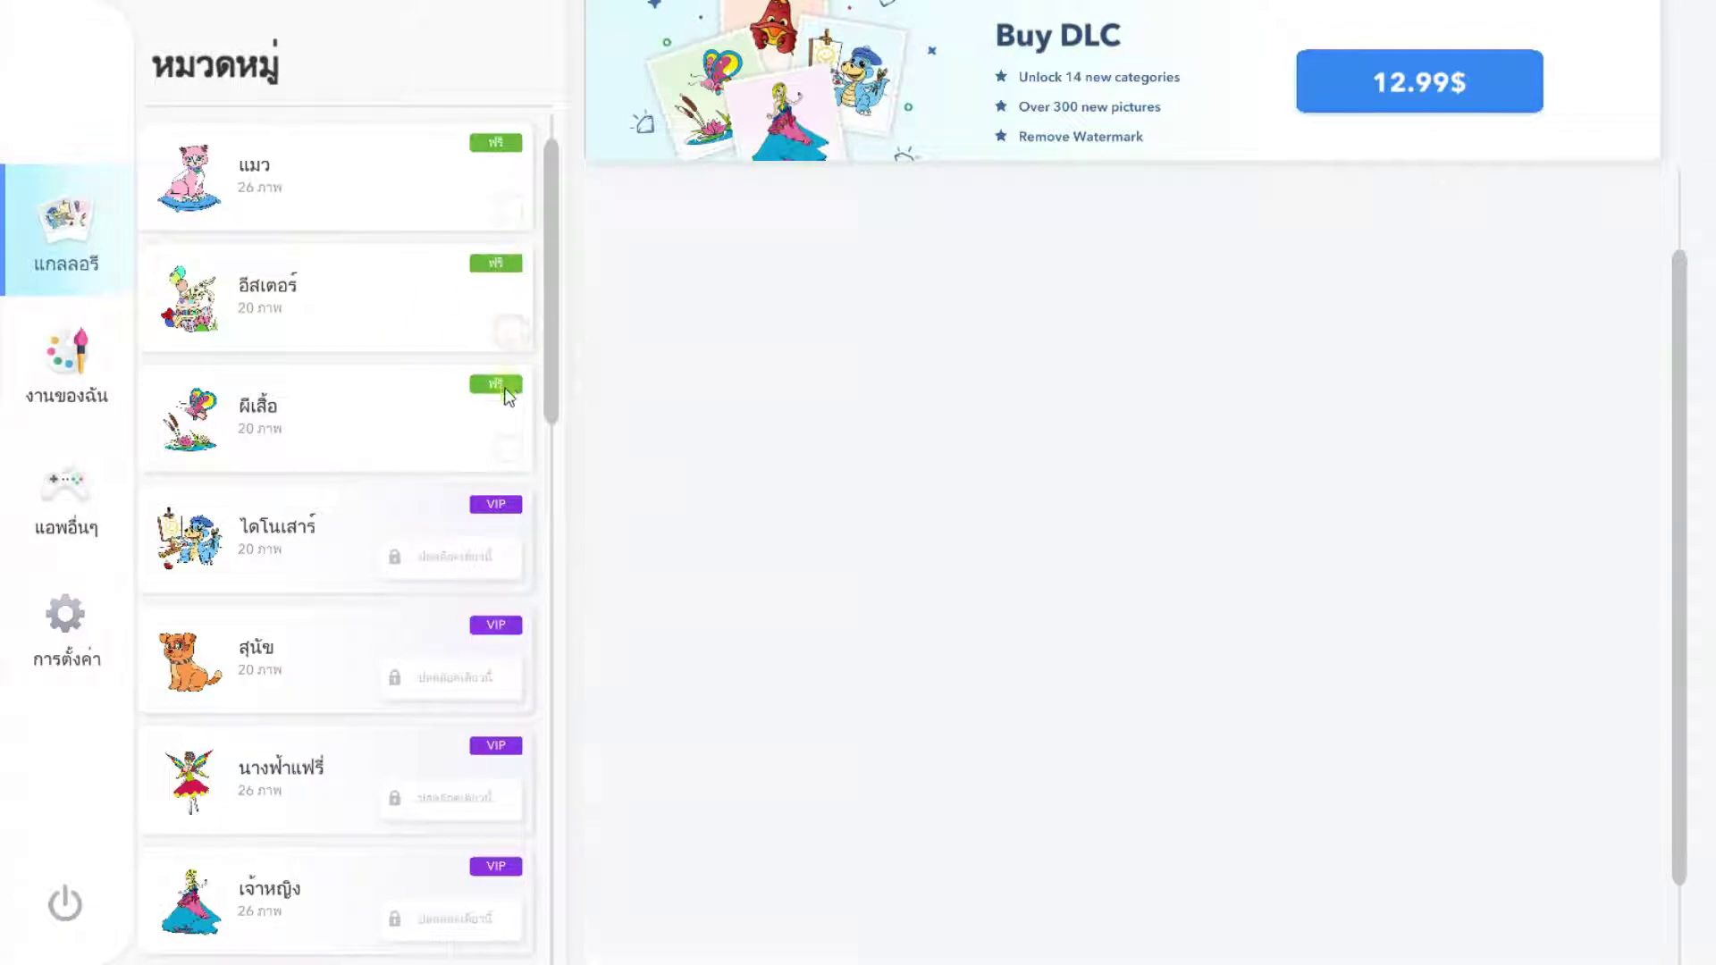
scroll(1680, 267, "down", 1)
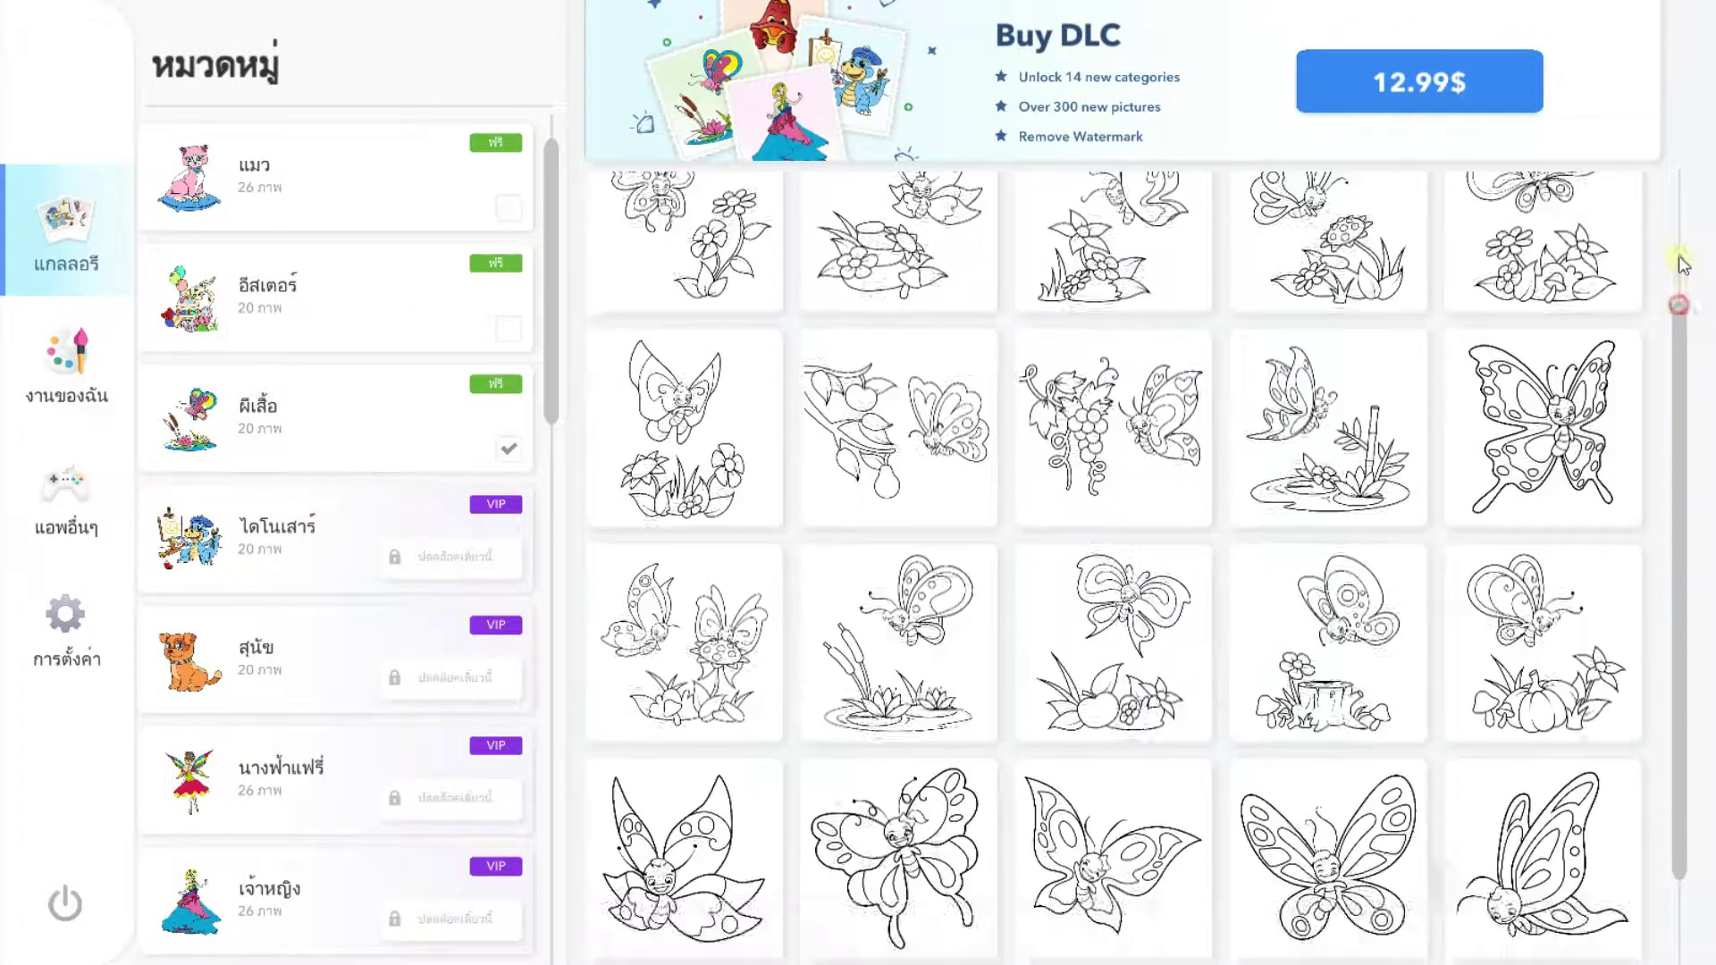
scroll(1681, 266, "up", 1)
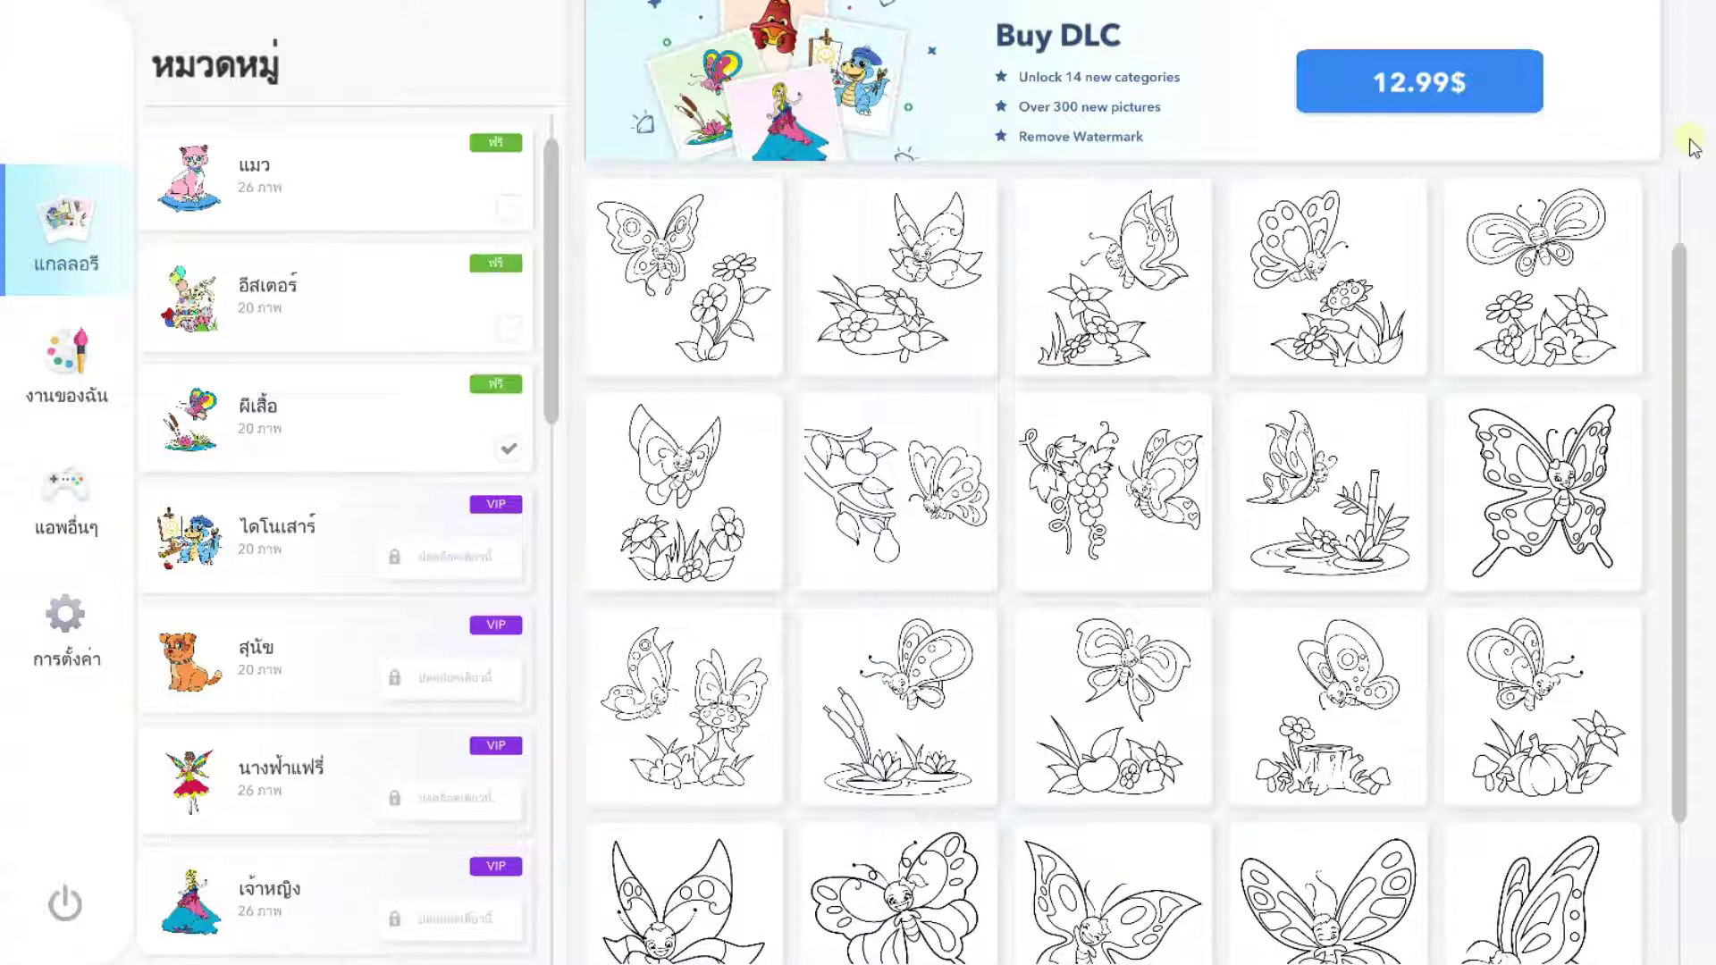
Review the app settings and the full-version purchase offer for the locked girls category
left_click(63, 626)
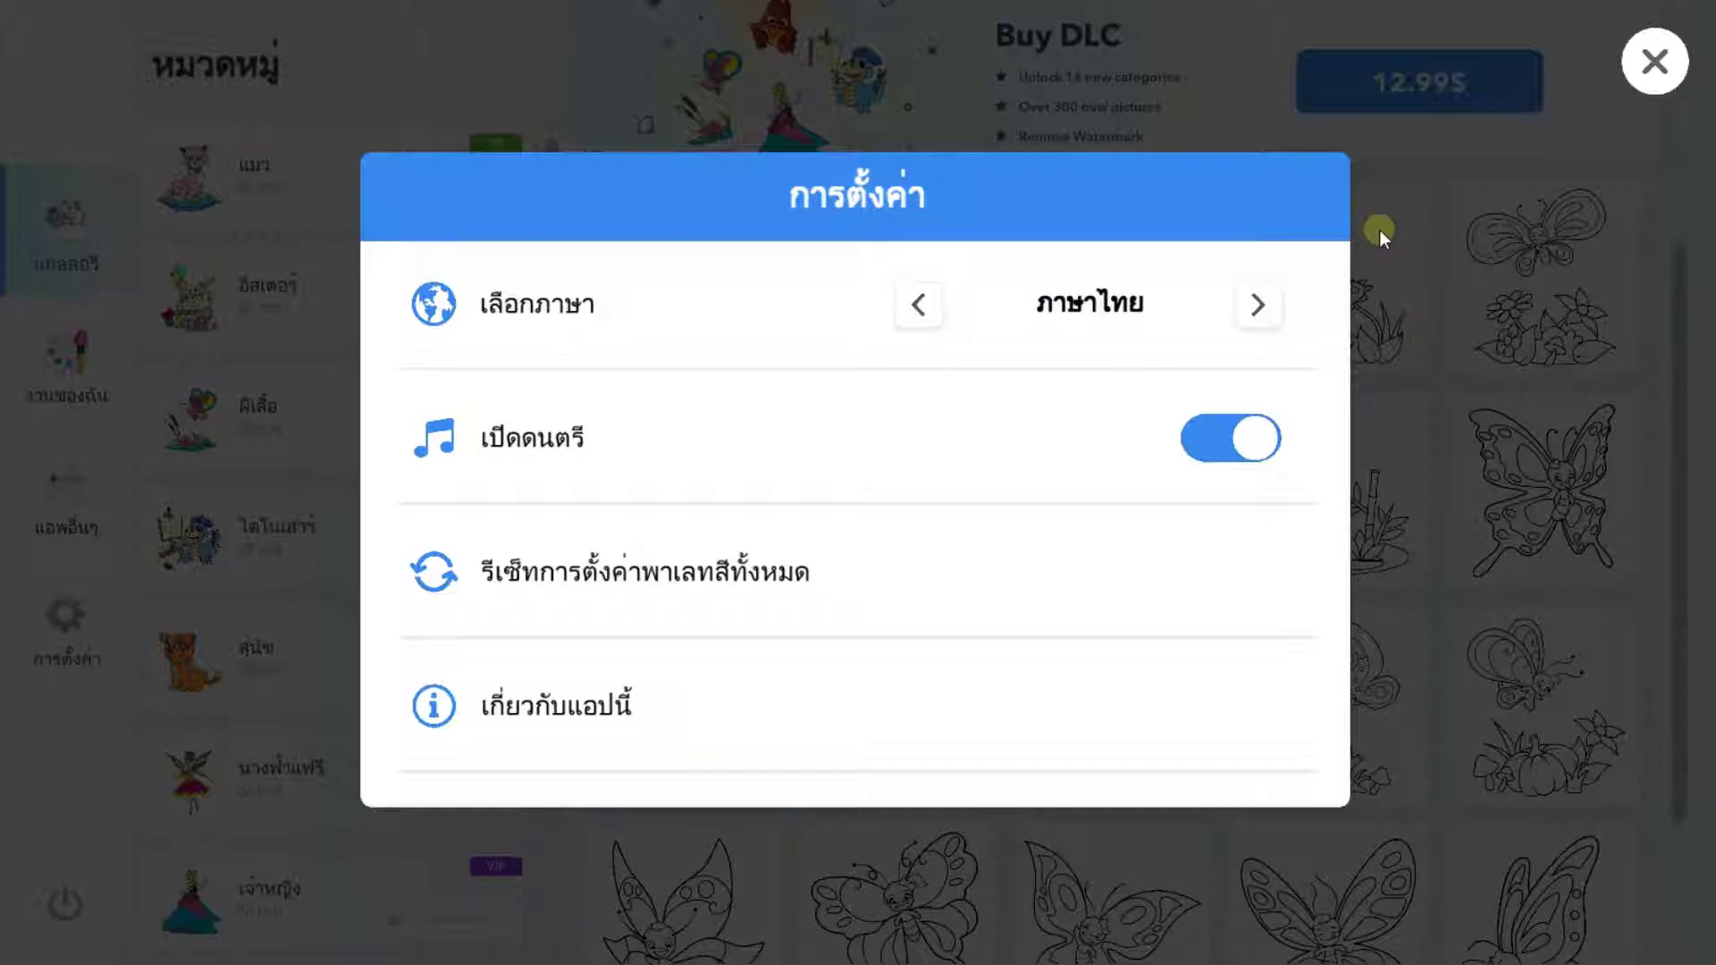
left_click(1646, 73)
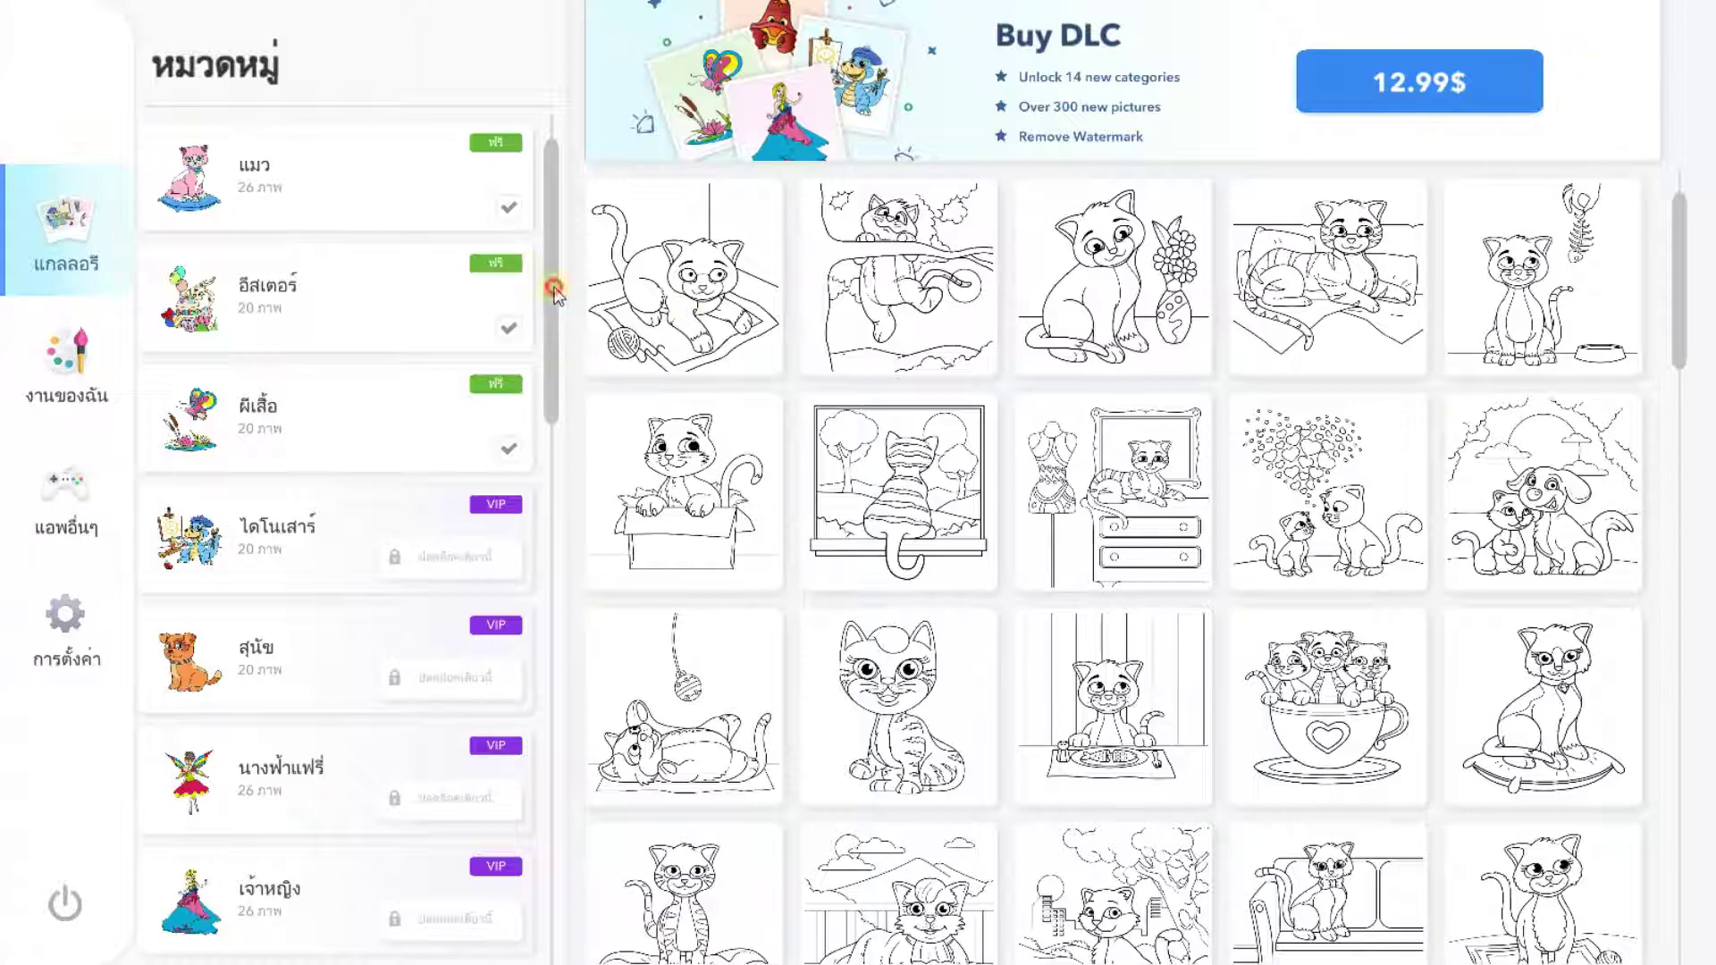
left_click_drag(550, 325, 547, 851)
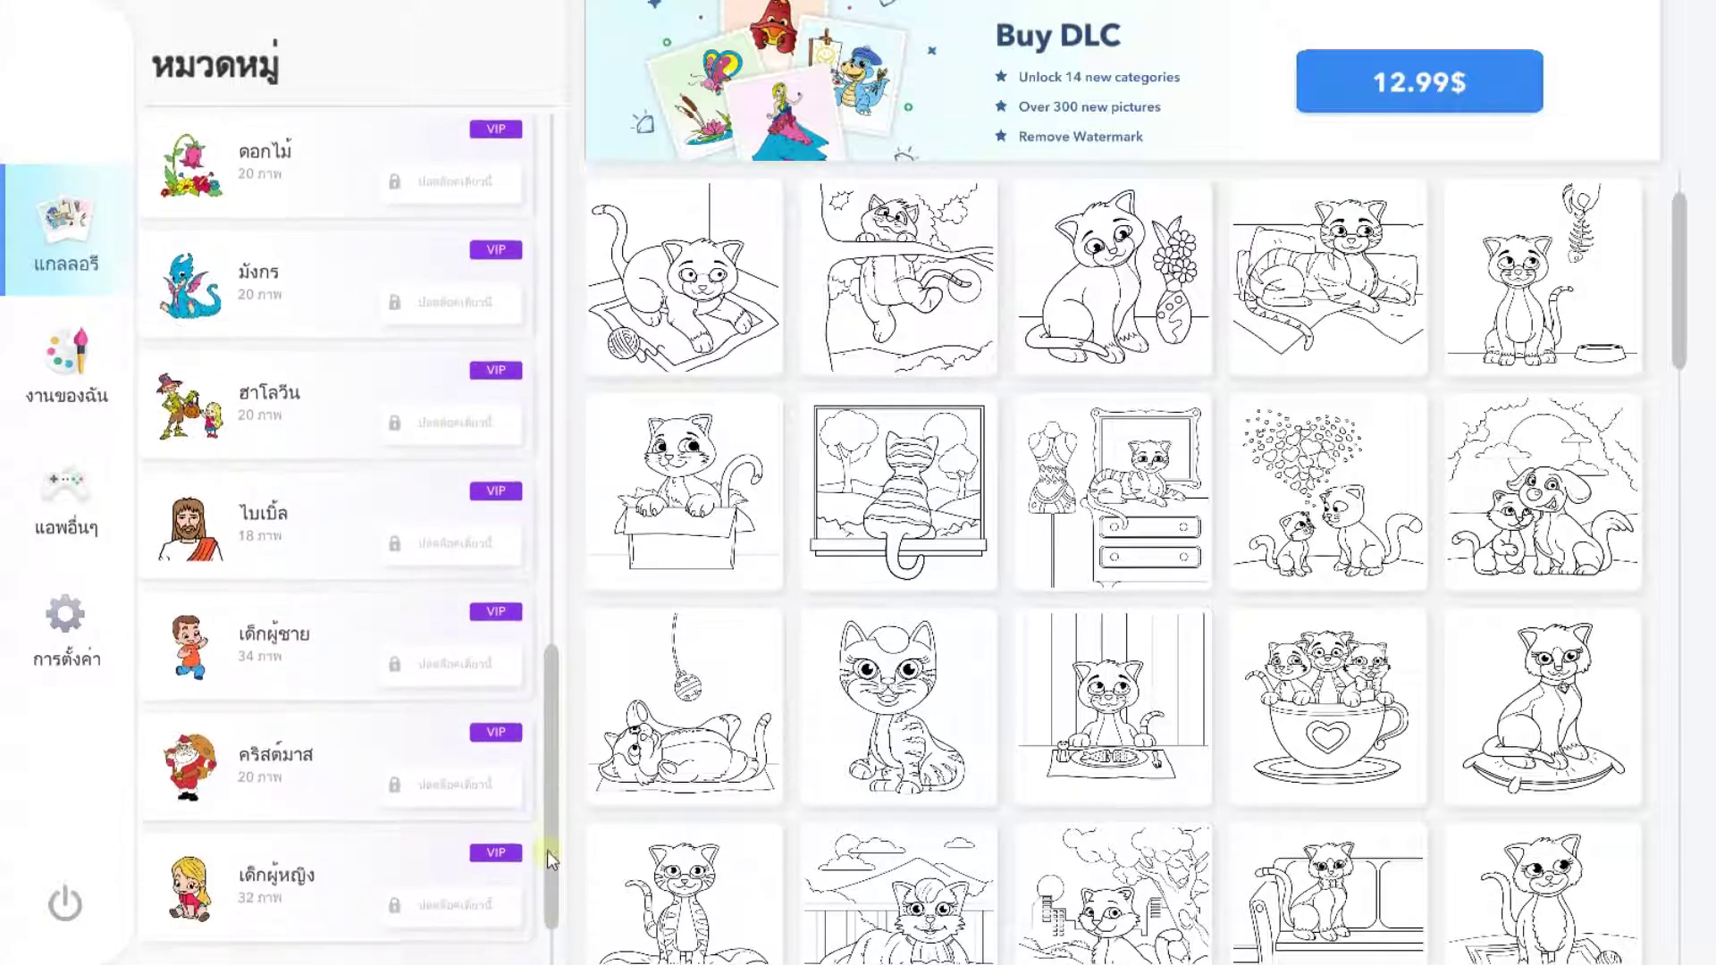
left_click(266, 897)
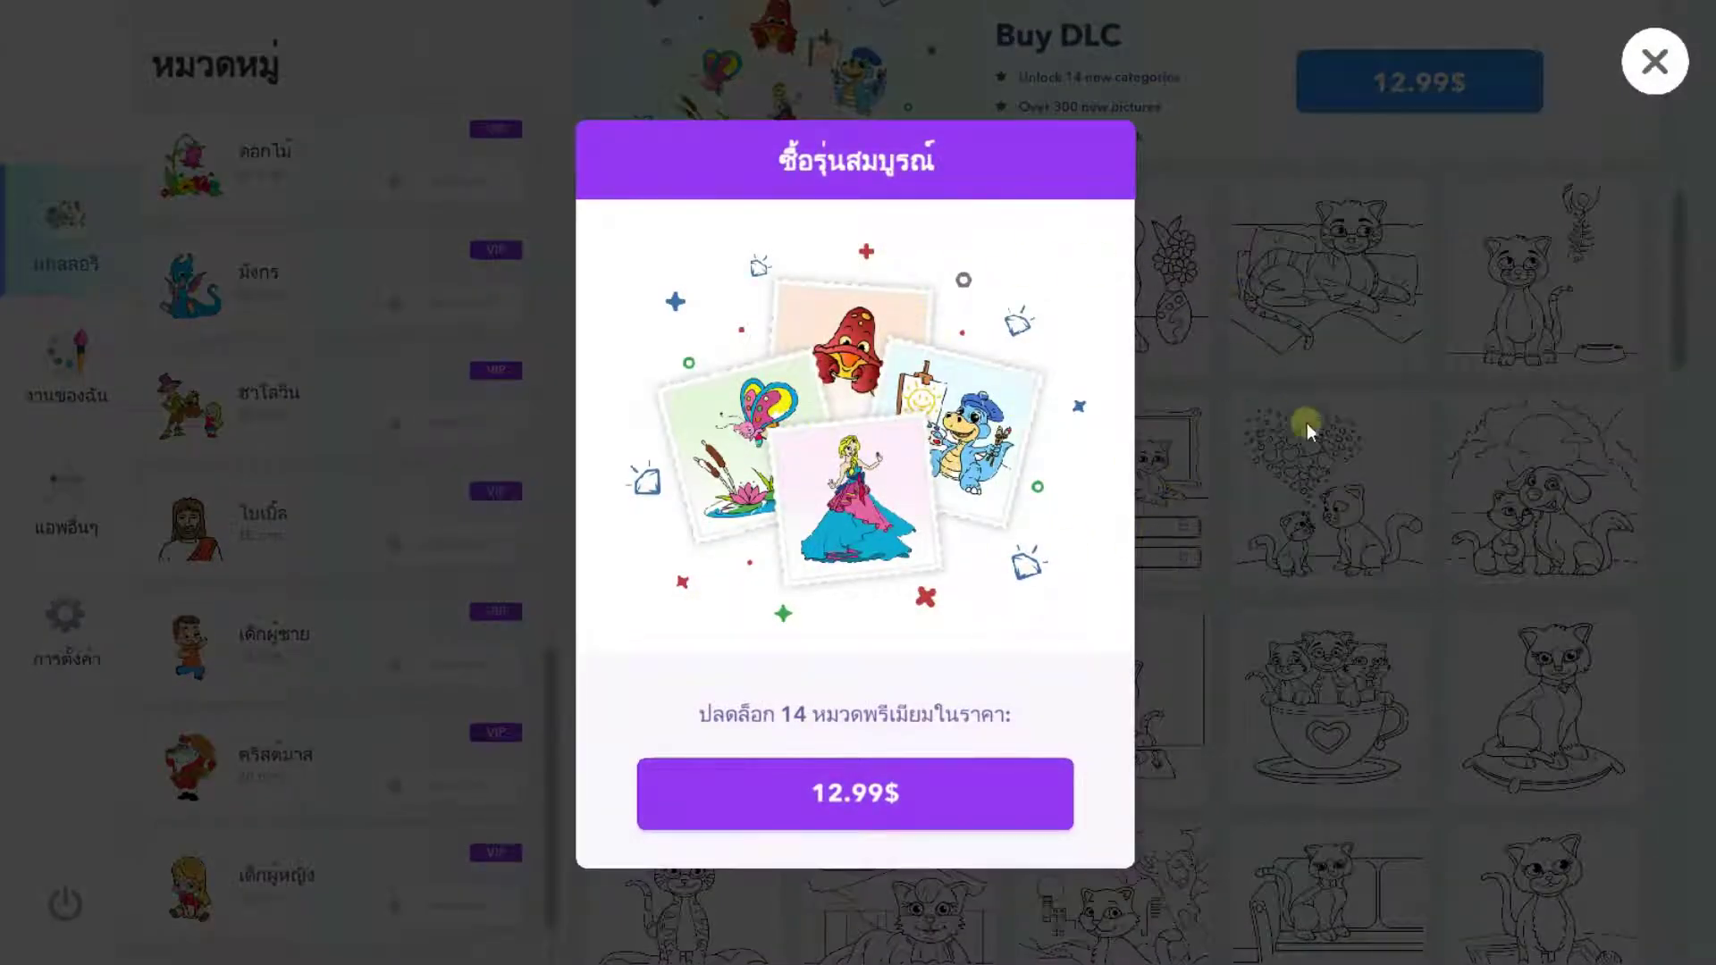
left_click(1210, 394)
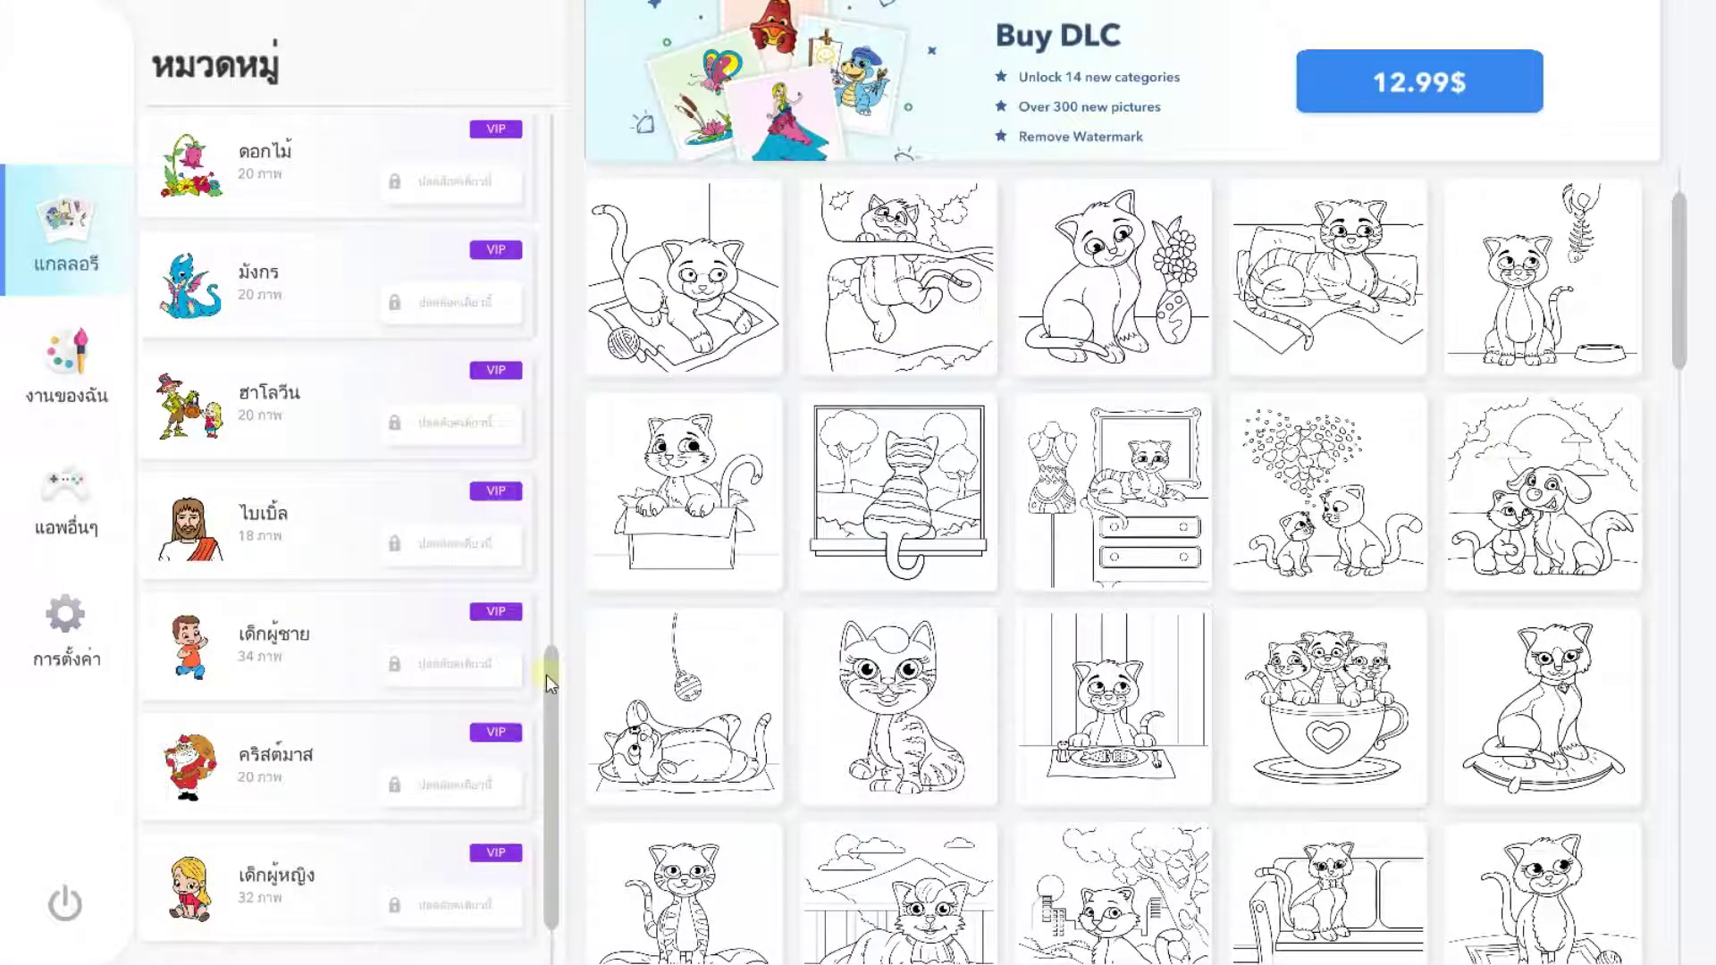
left_click_drag(551, 688, 551, 166)
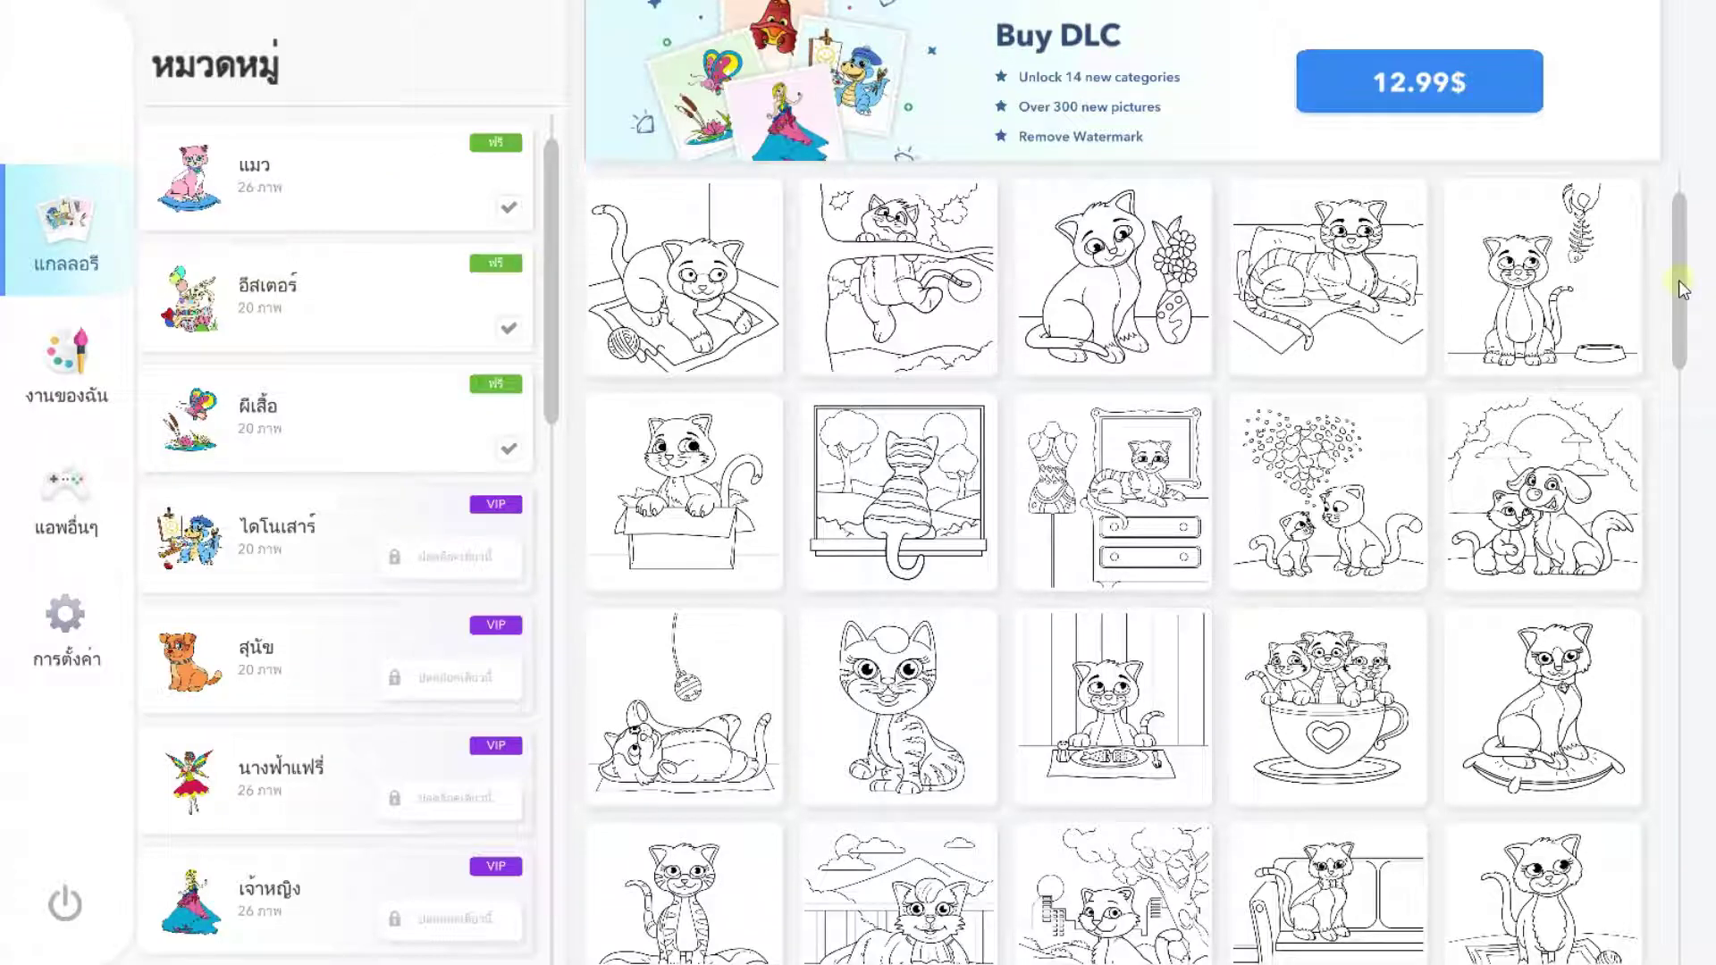
Open the first cat picture, the cat lying on a rug beside a yarn ball, for colouring
left_click_drag(1680, 280, 1712, 234)
left_click(726, 288)
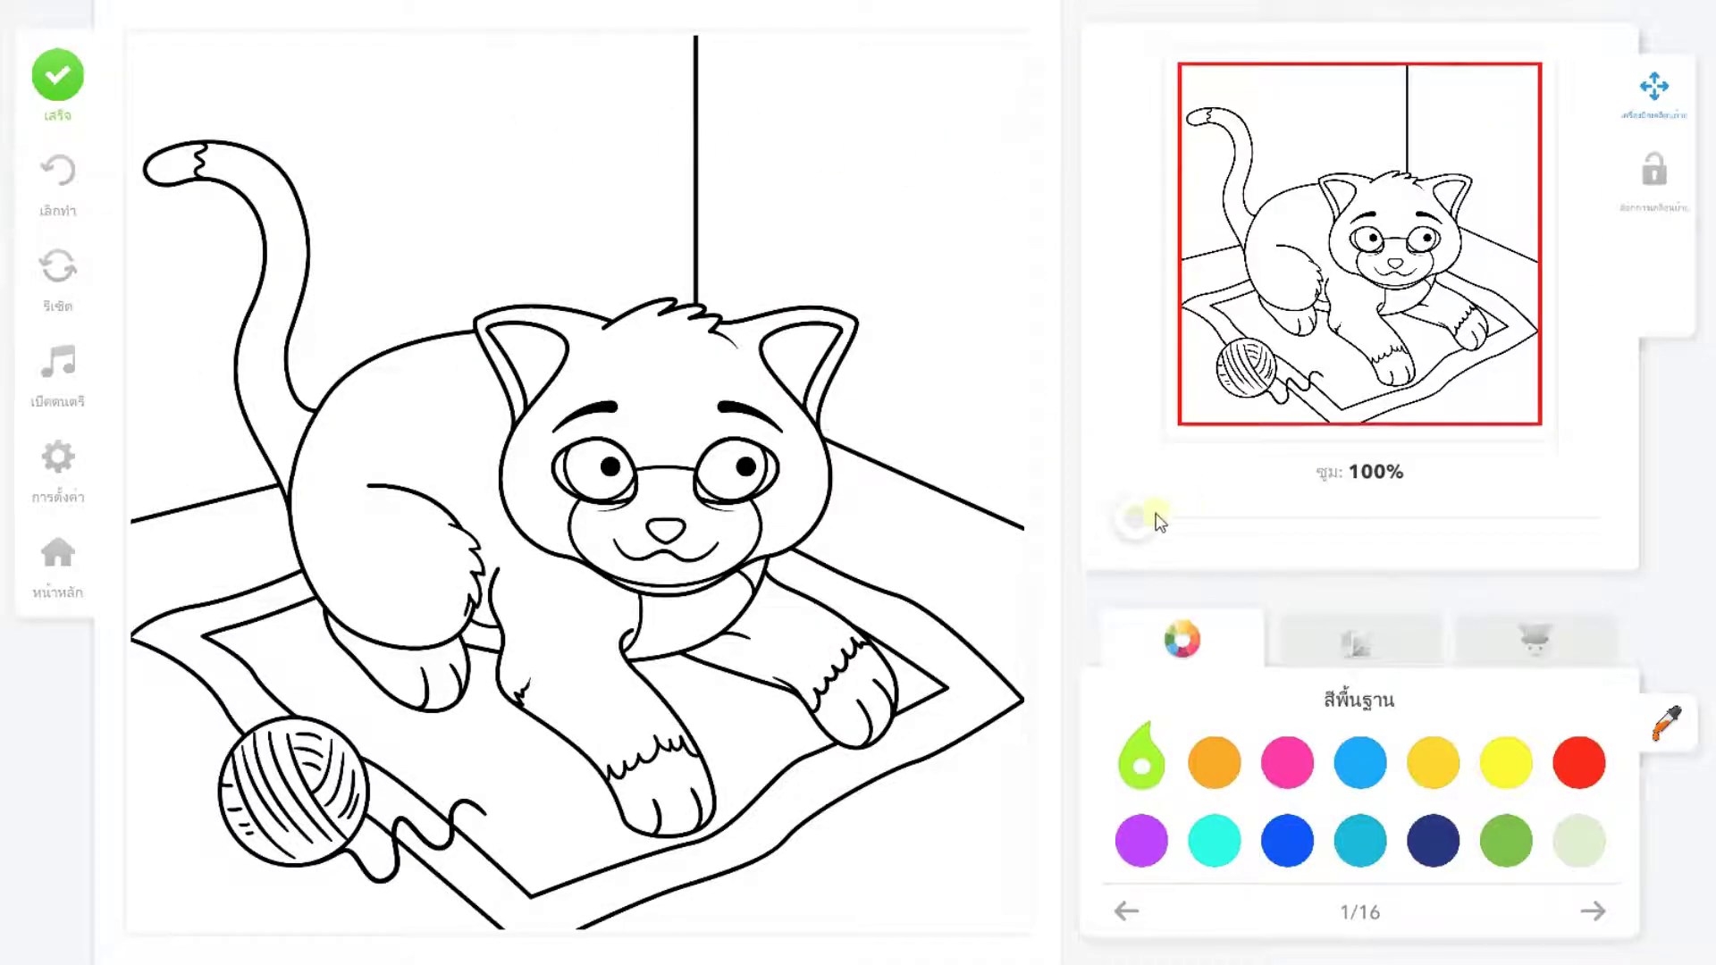
mouse_move(1138, 519)
left_mouse_down()
mouse_move(1655, 518)
mouse_move(1134, 529)
left_mouse_up()
Look through all 16 pages of the basic colours palette
left_click(1596, 913)
left_click(1598, 912)
left_click(1598, 911)
left_click(1598, 912)
left_click(1598, 911)
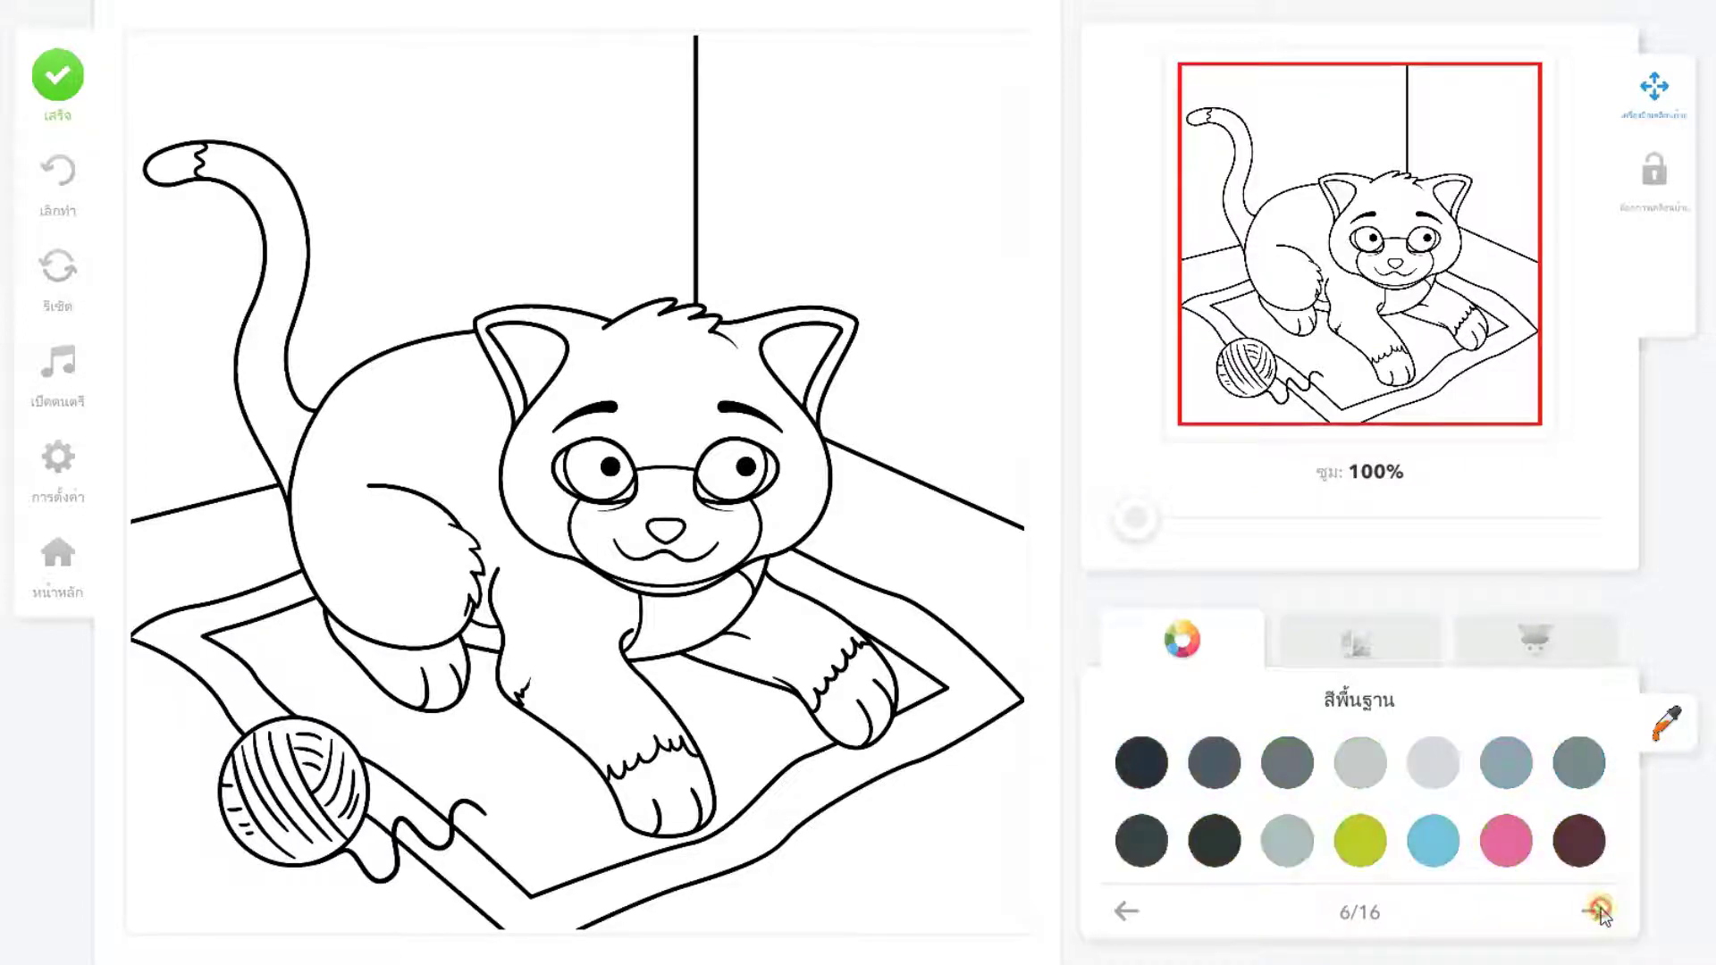
left_click(1598, 912)
left_click(1599, 912)
left_click(1598, 912)
left_click(1598, 912)
left_click(1598, 911)
left_click(1598, 912)
left_click(1598, 911)
left_click(1598, 912)
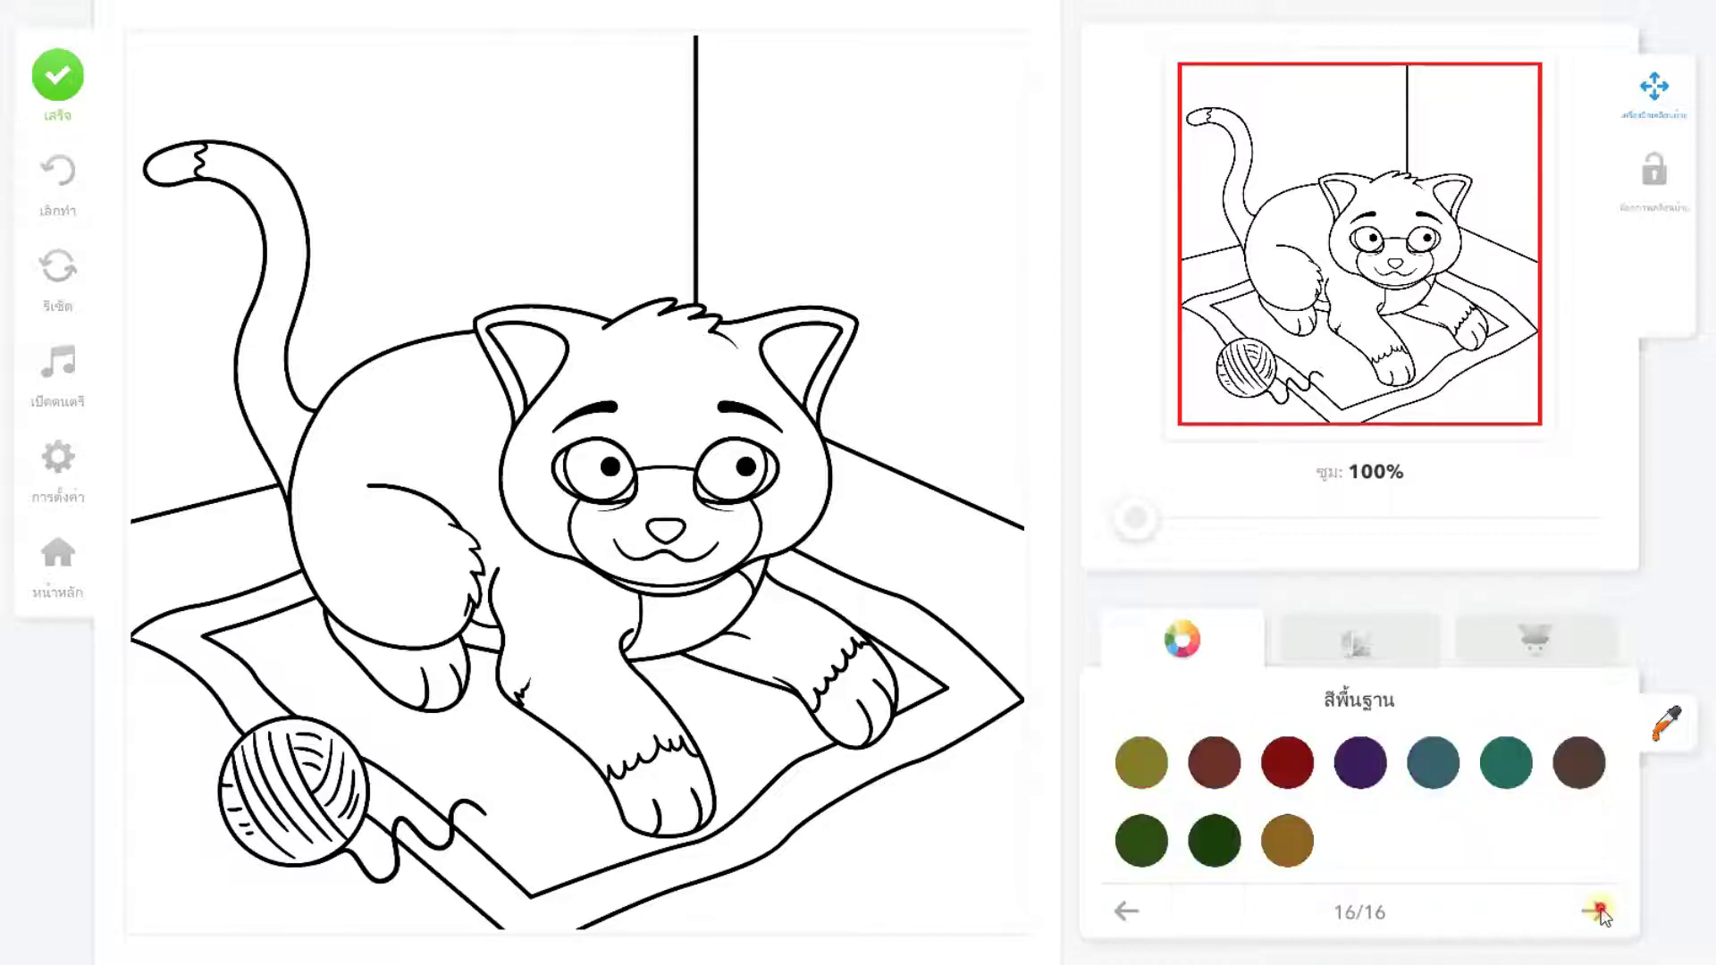
Look through all 12 pages of the colour shades palette
left_click(1354, 648)
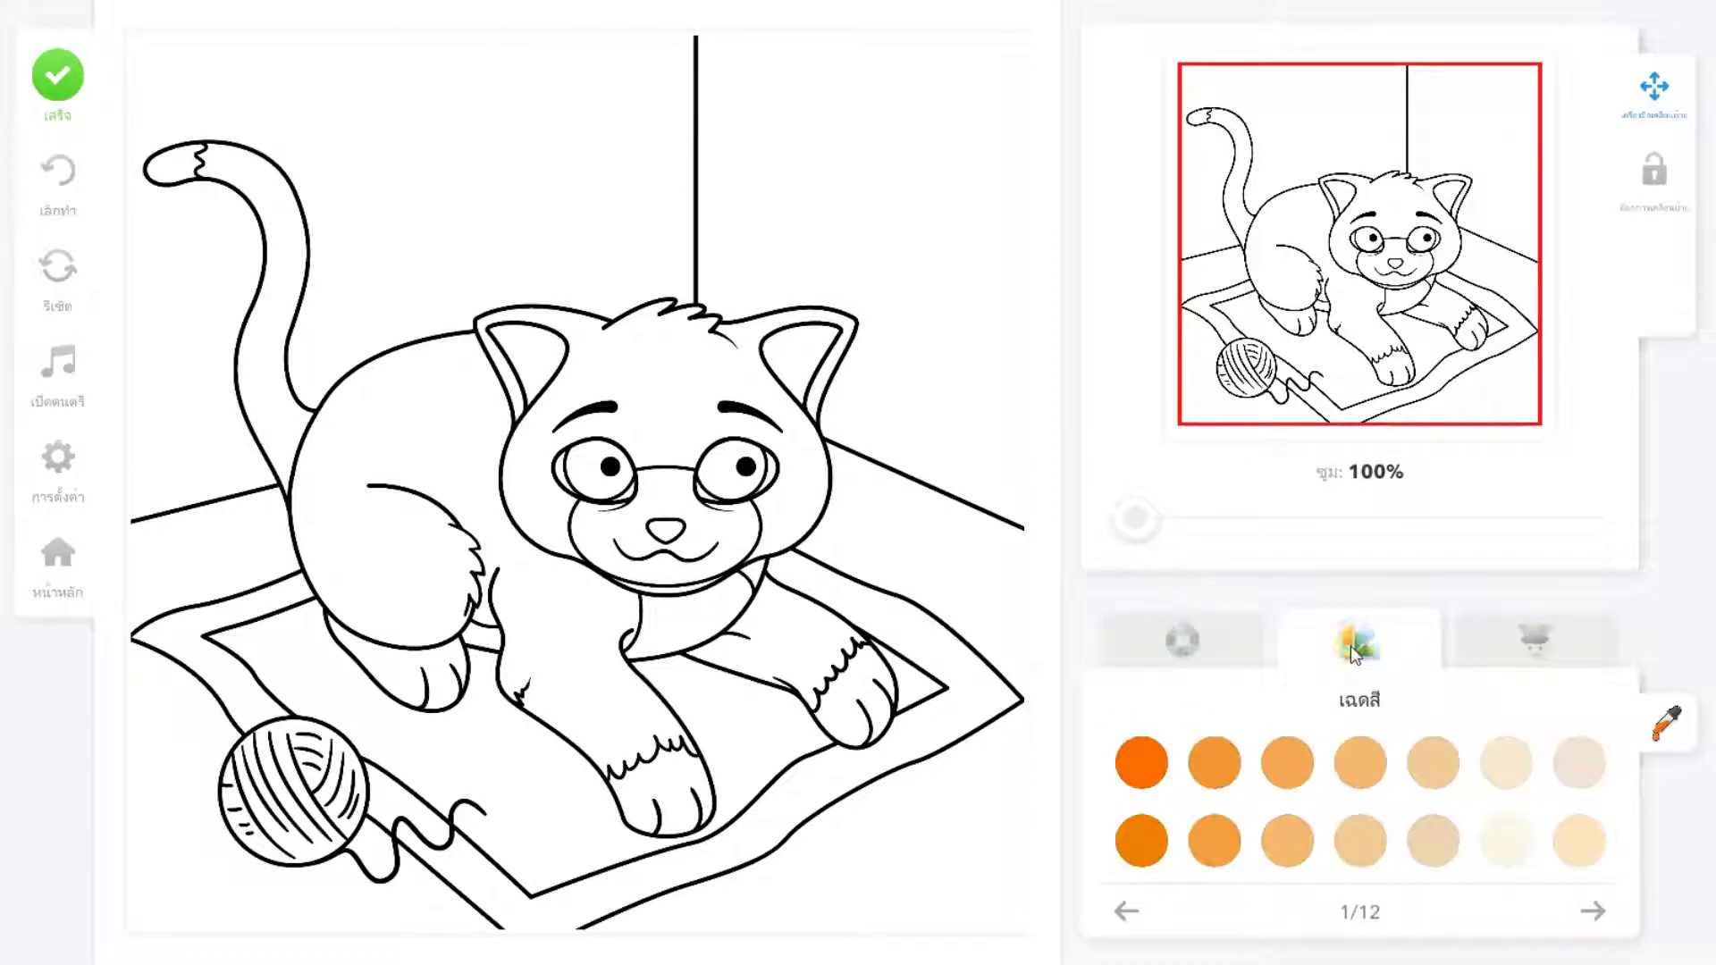
left_click(1596, 912)
left_click(1596, 911)
left_click(1596, 912)
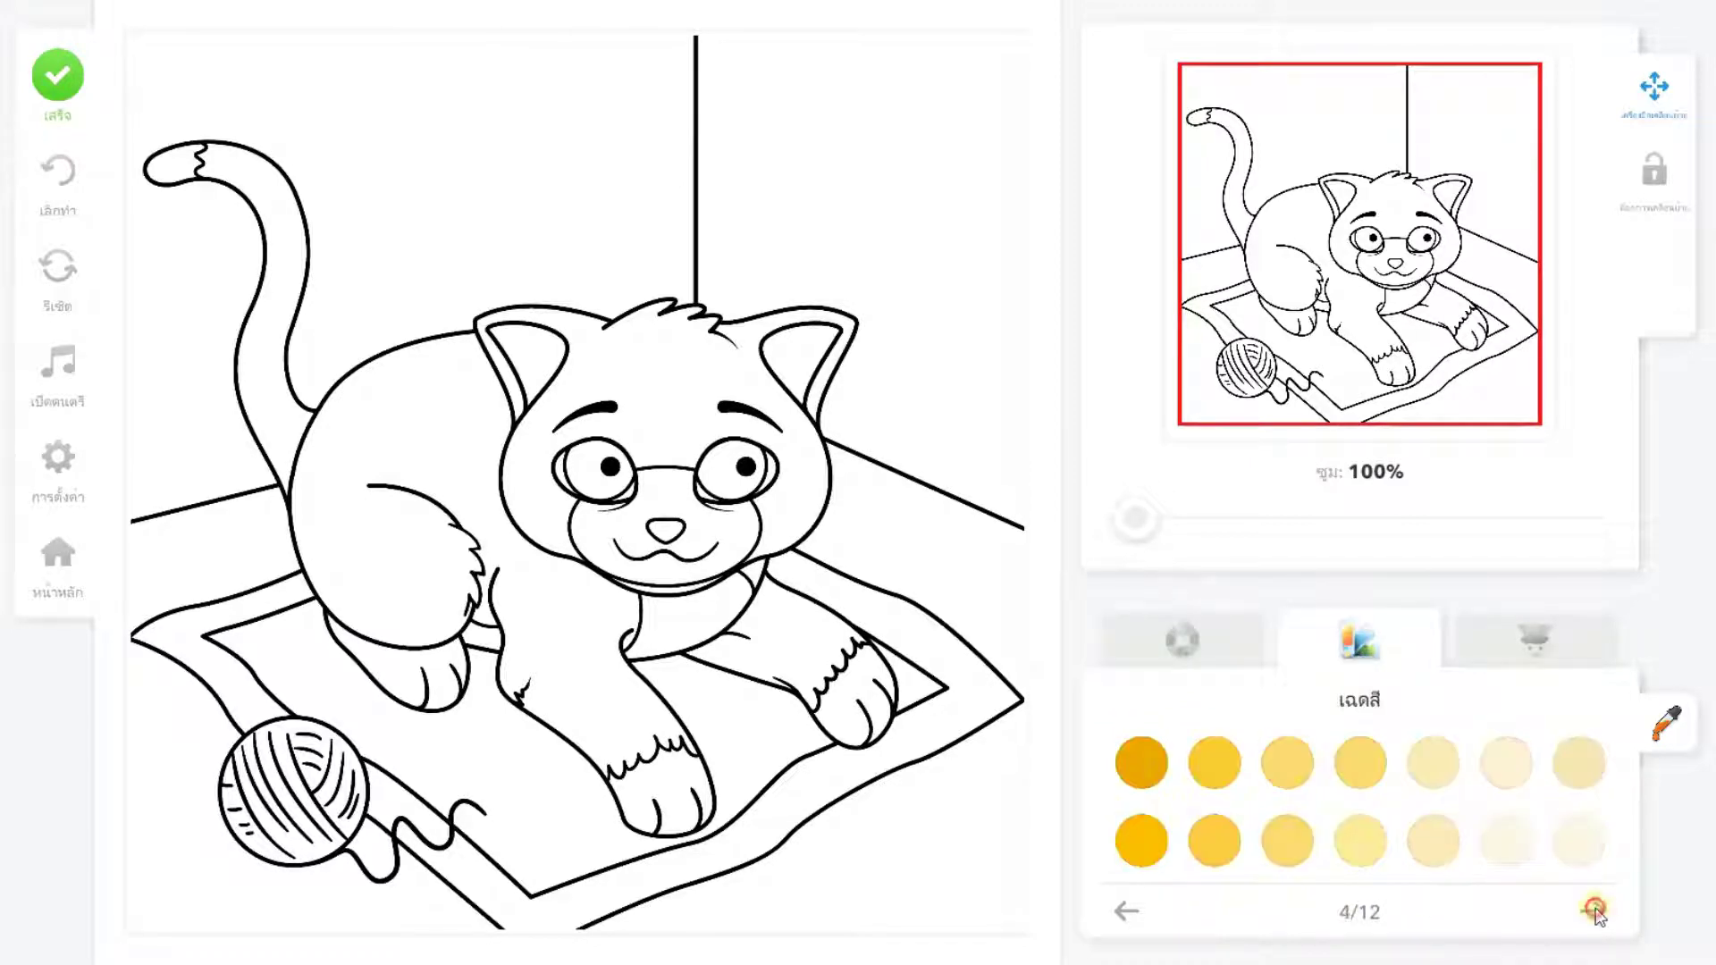
left_click(1596, 912)
left_click(1596, 912)
left_click(1597, 912)
left_click(1596, 912)
left_click(1596, 912)
left_click(1596, 912)
left_click(1597, 911)
left_click(1597, 912)
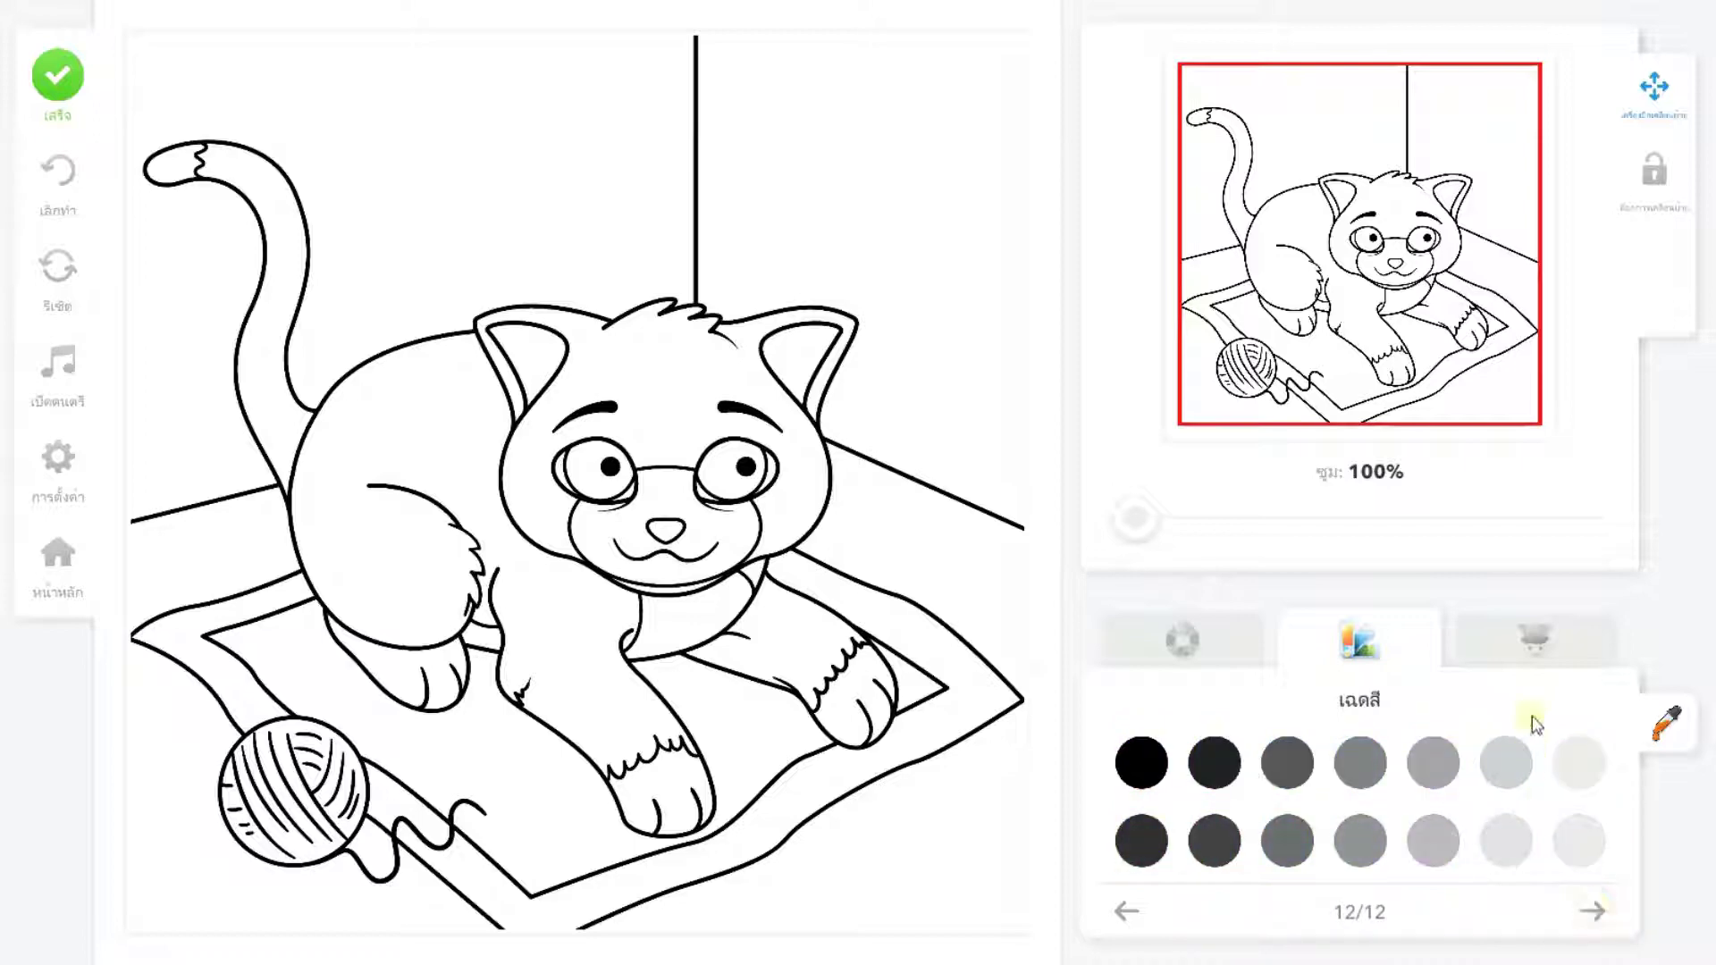
Sample black from the picture with the colour picker and add it to the custom palette
left_click(1549, 638)
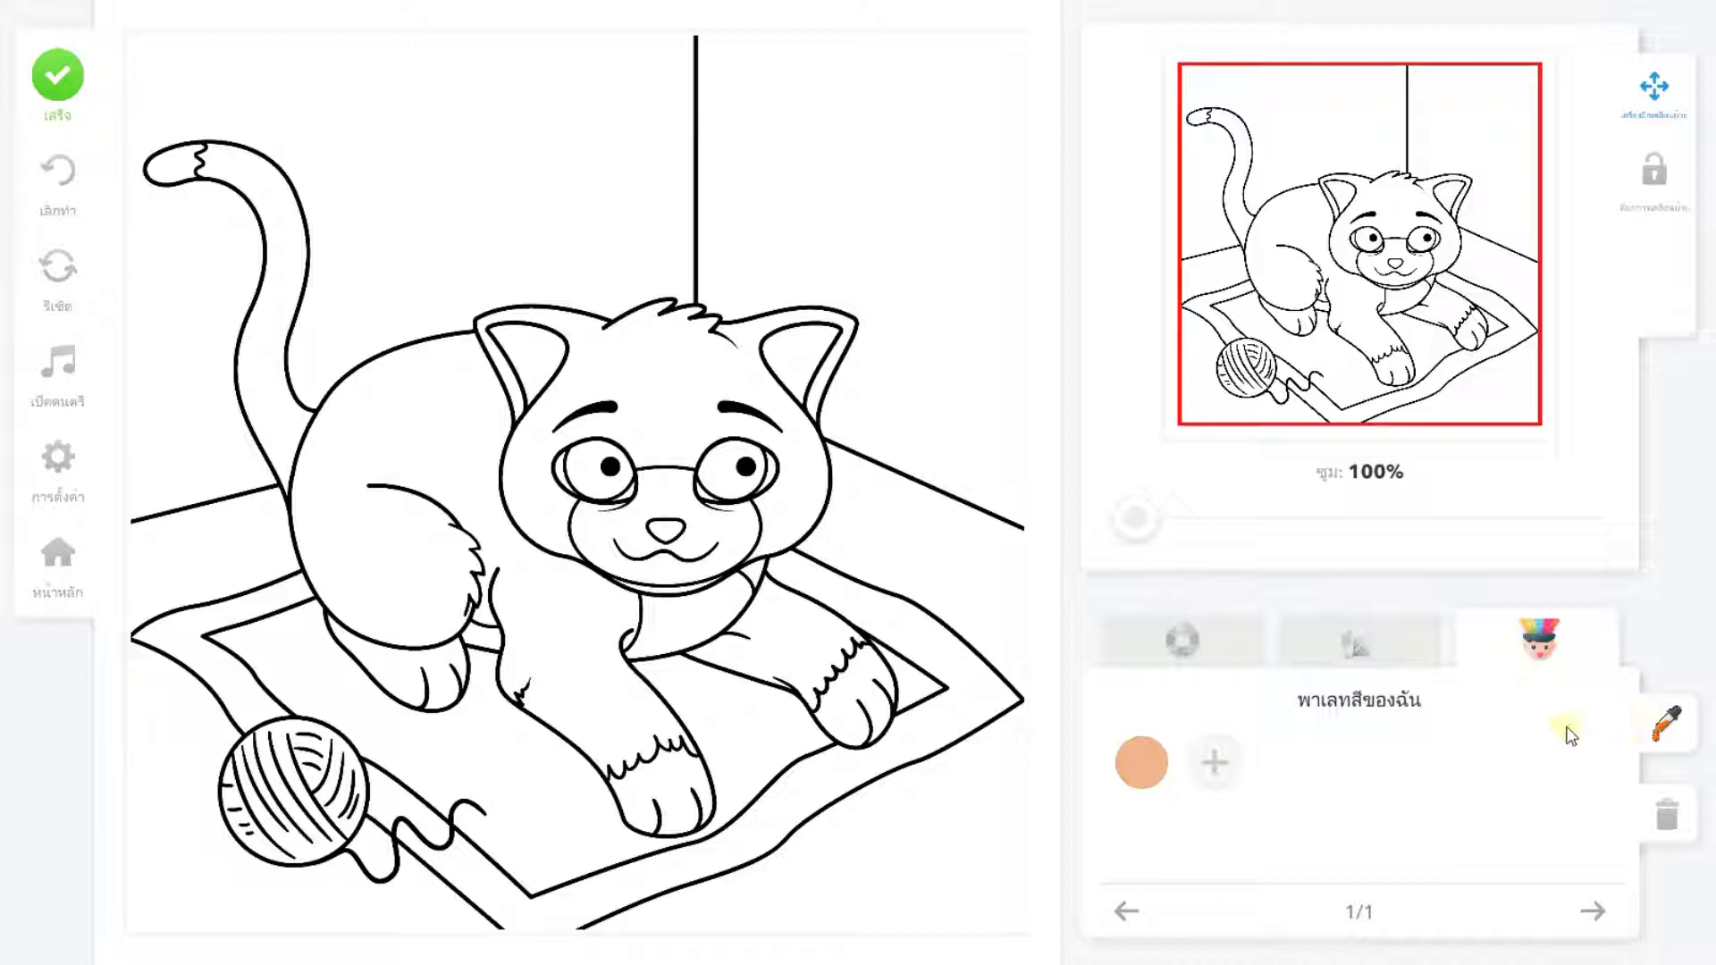
left_click(1679, 717)
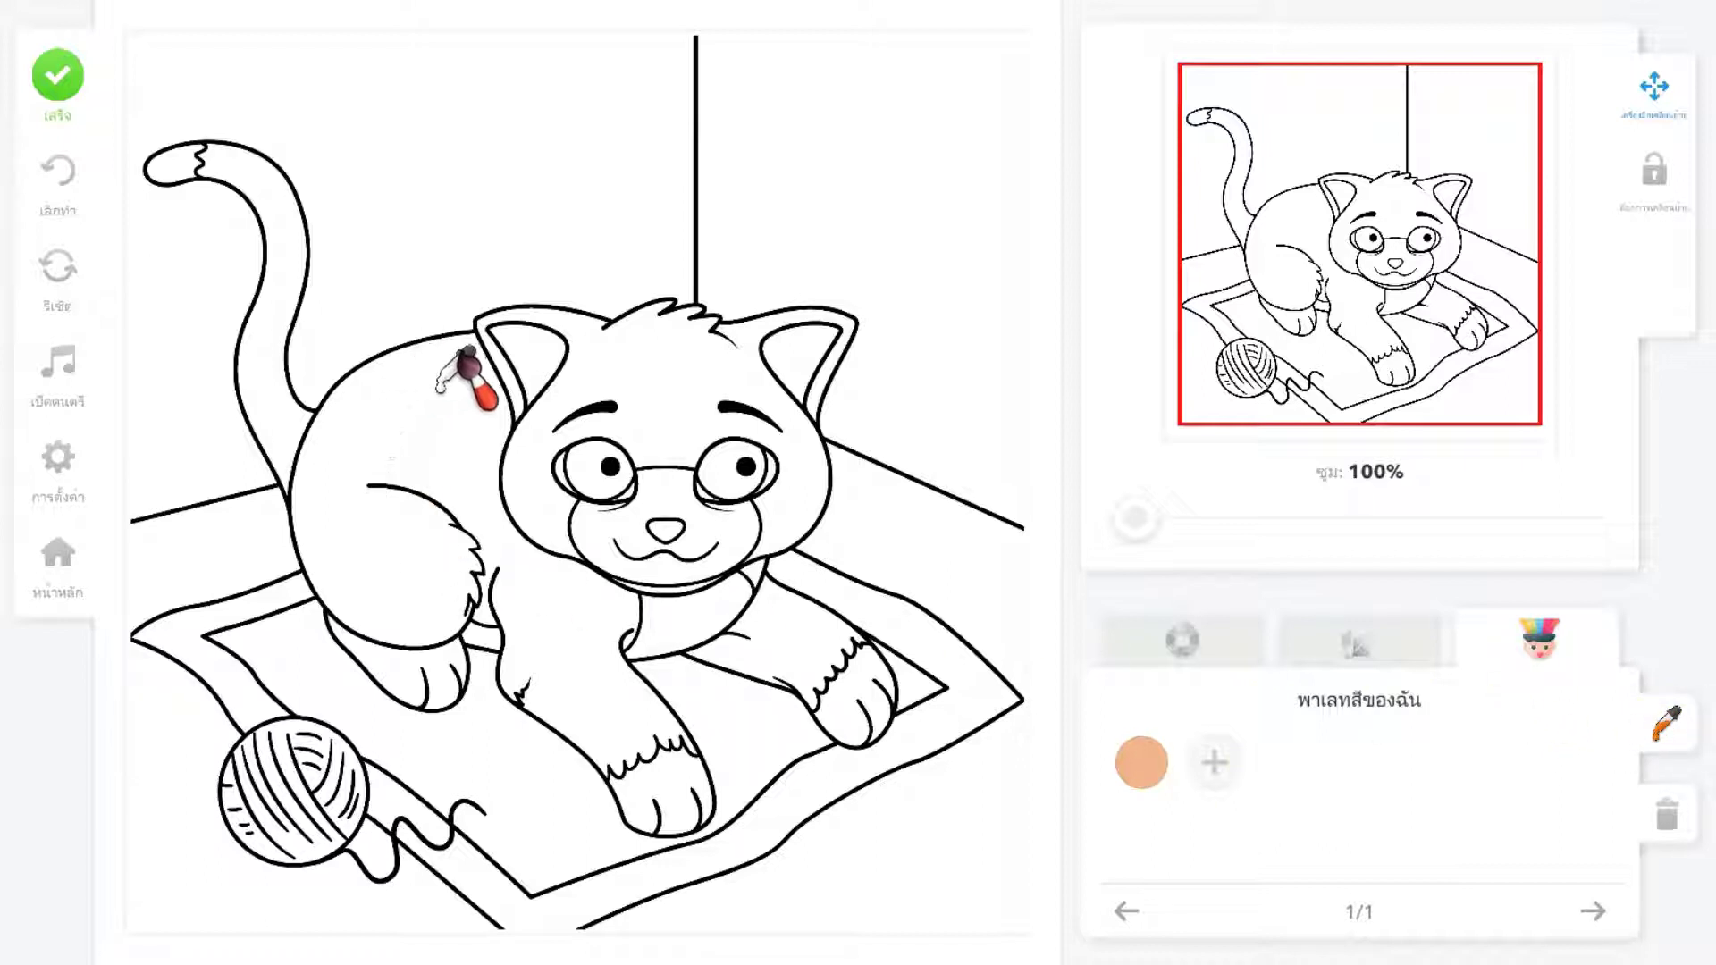
left_click(631, 383)
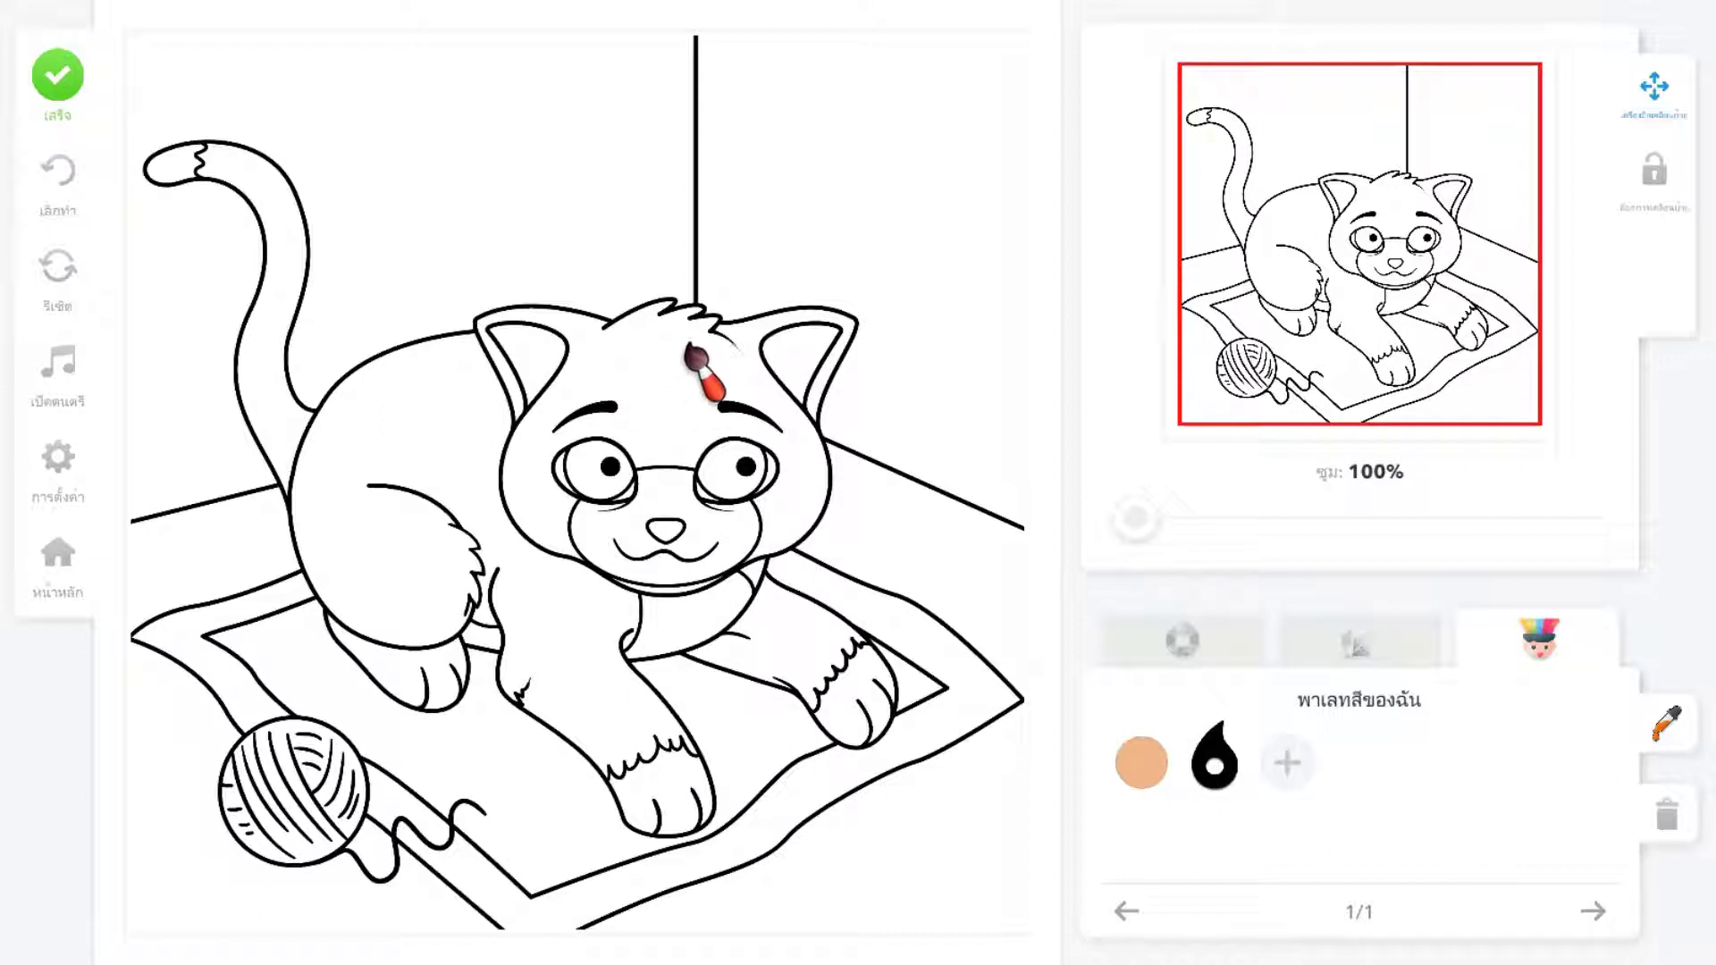
Choose the peach colour on page 11 of the basic colours palette
left_click(1161, 653)
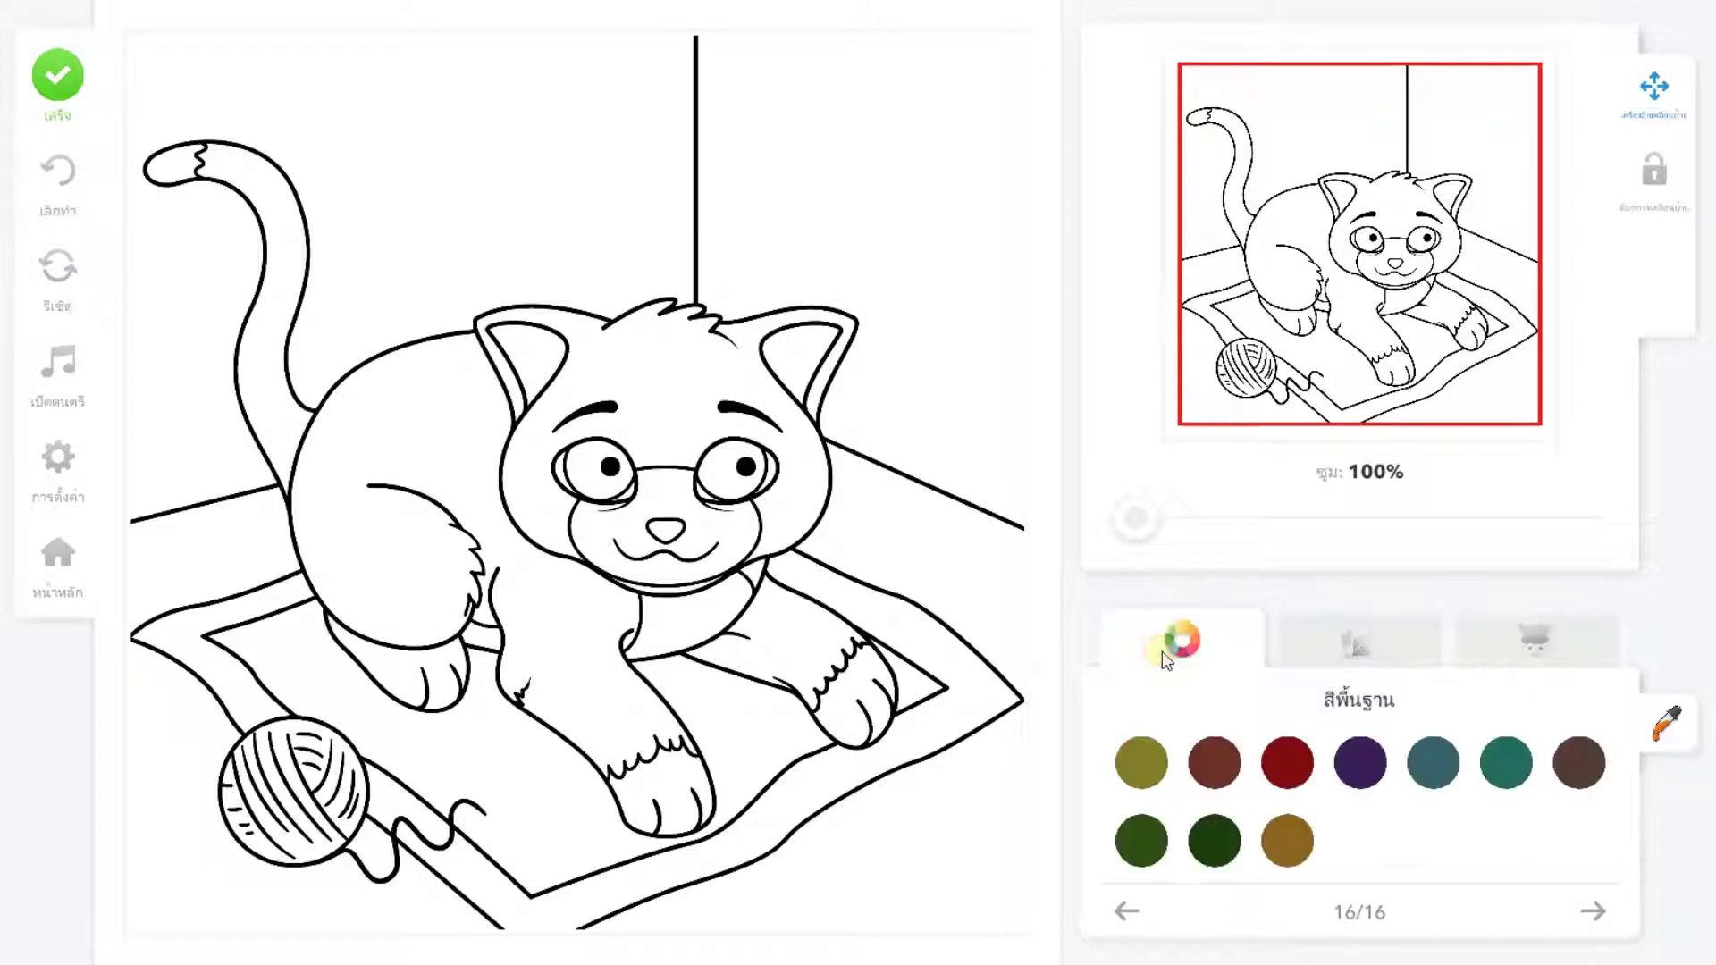
left_click(1126, 910)
left_click(1125, 910)
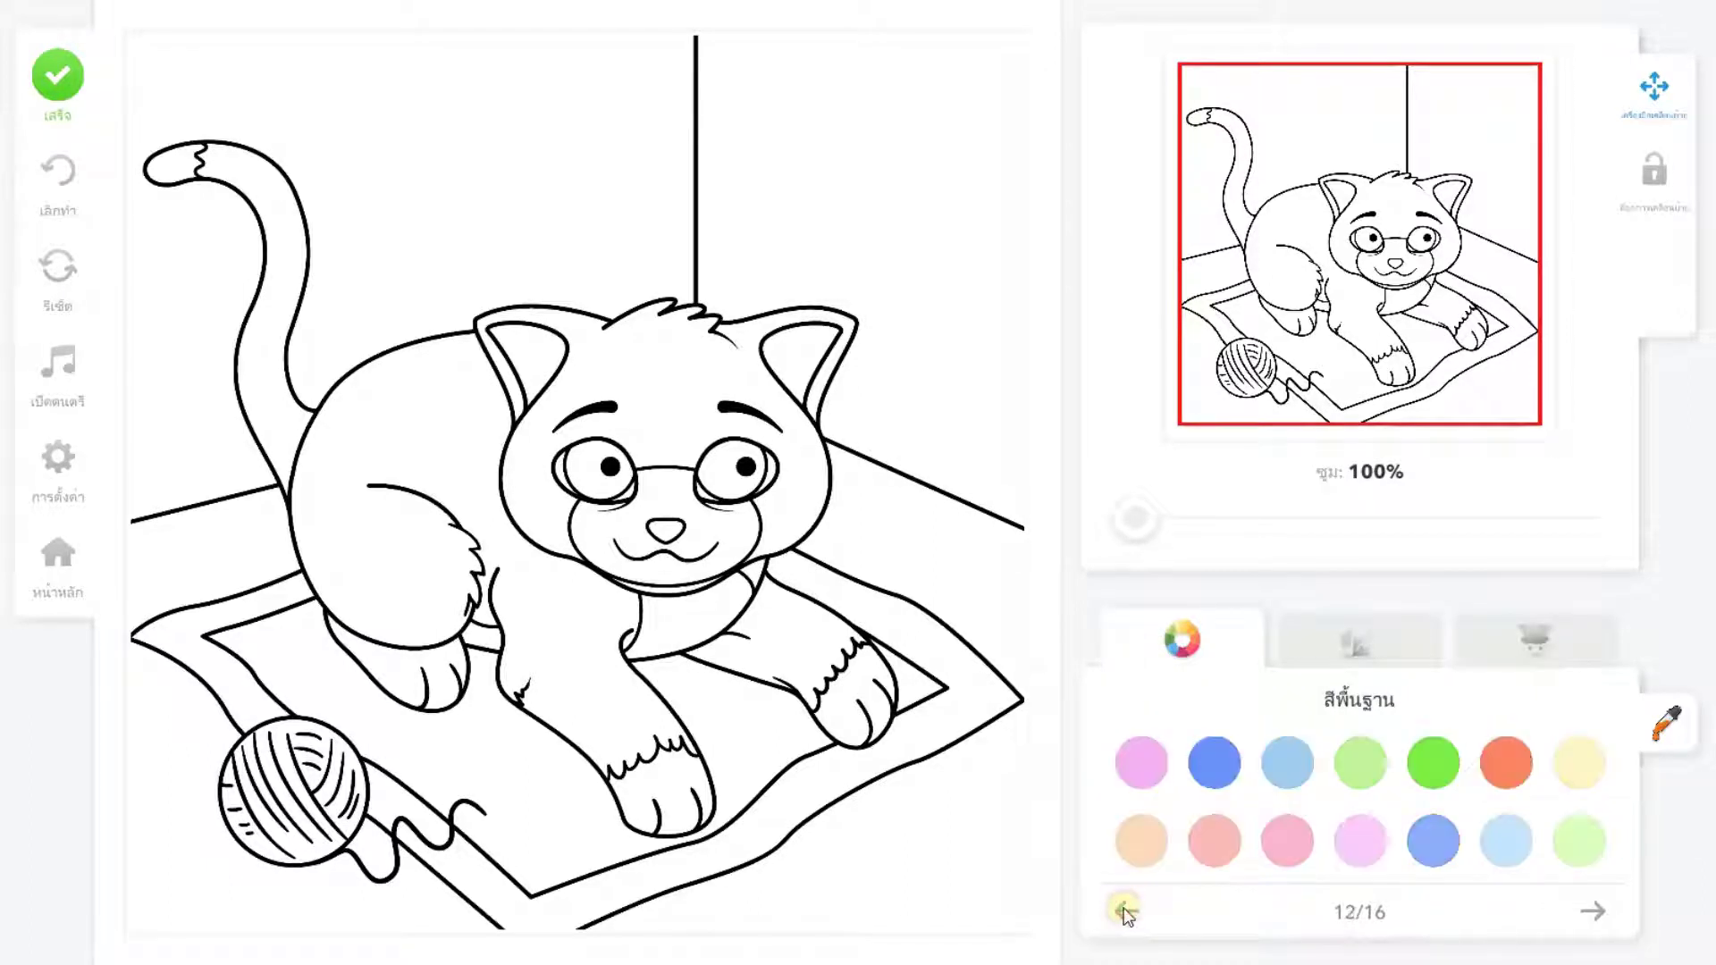
left_click(1126, 910)
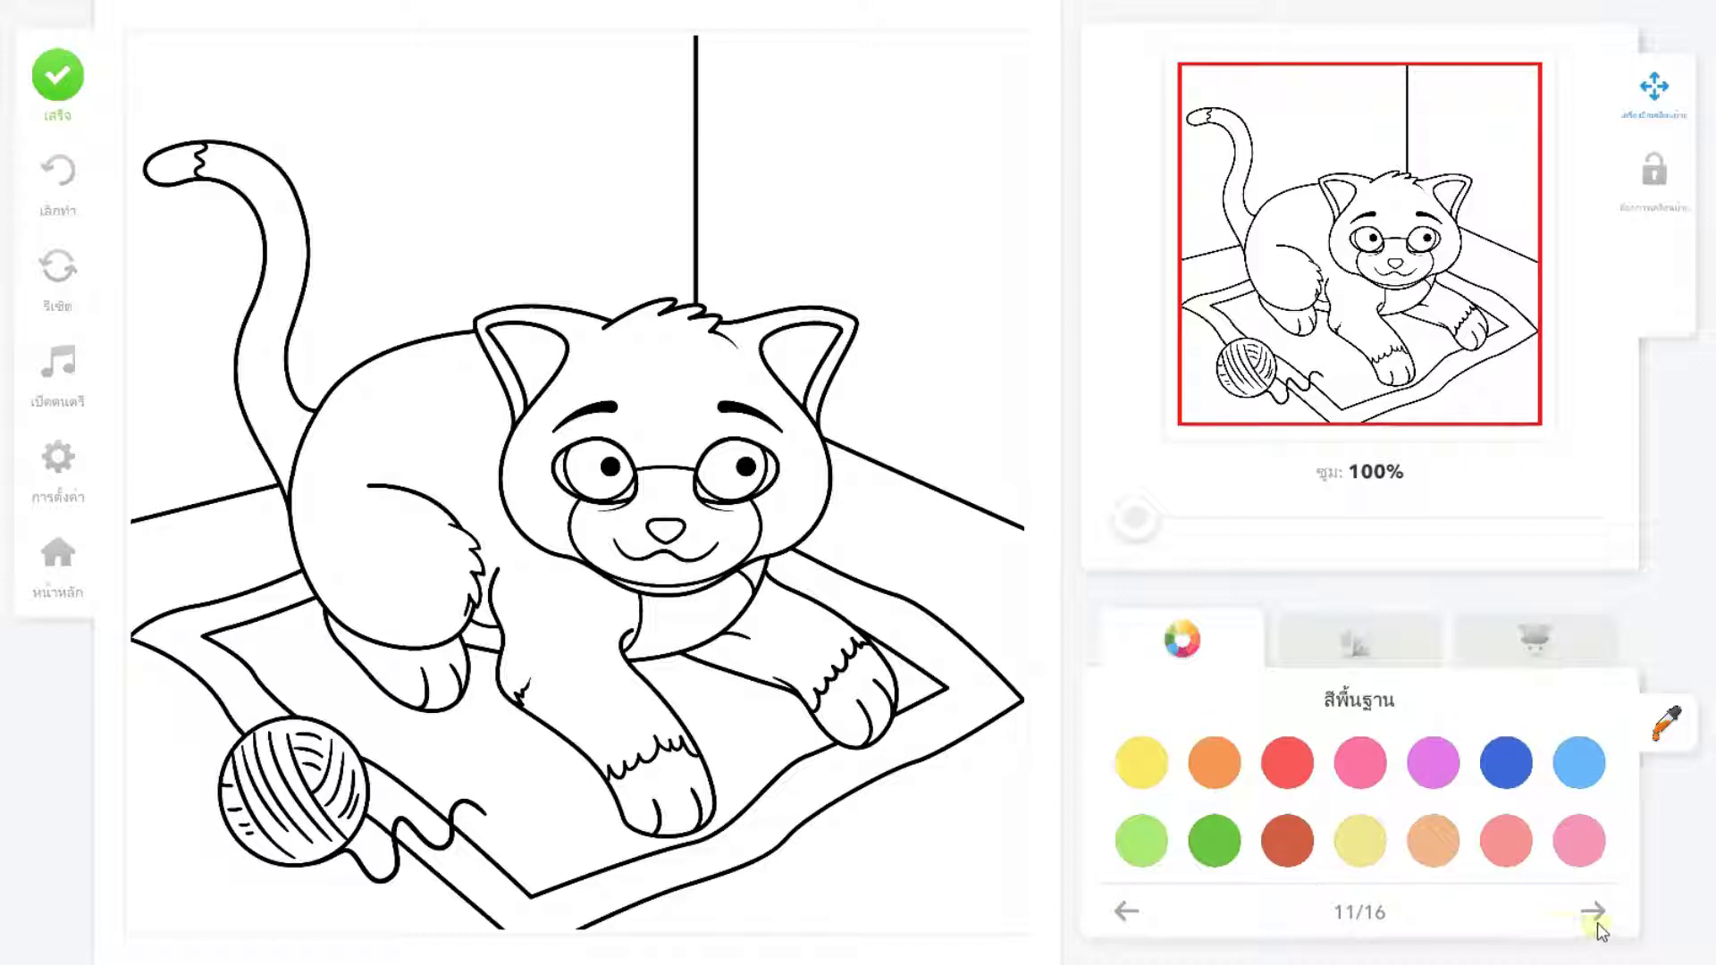
left_click(1594, 912)
left_click(1119, 912)
left_click(1439, 849)
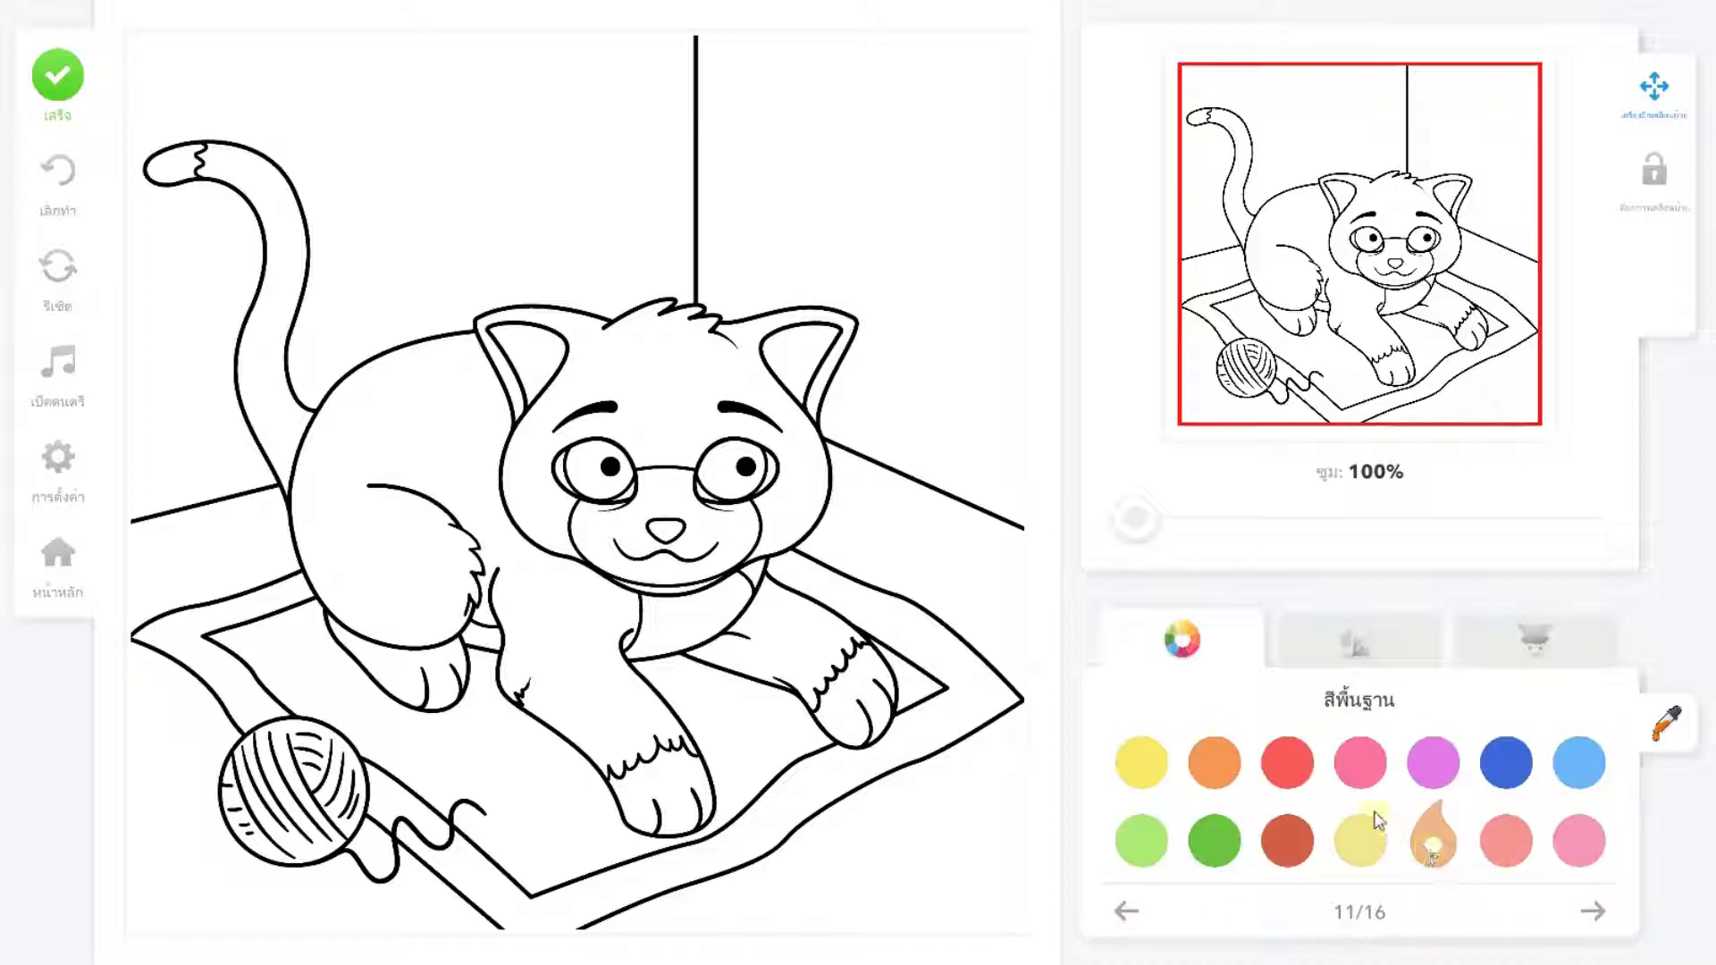
left_click(1505, 839)
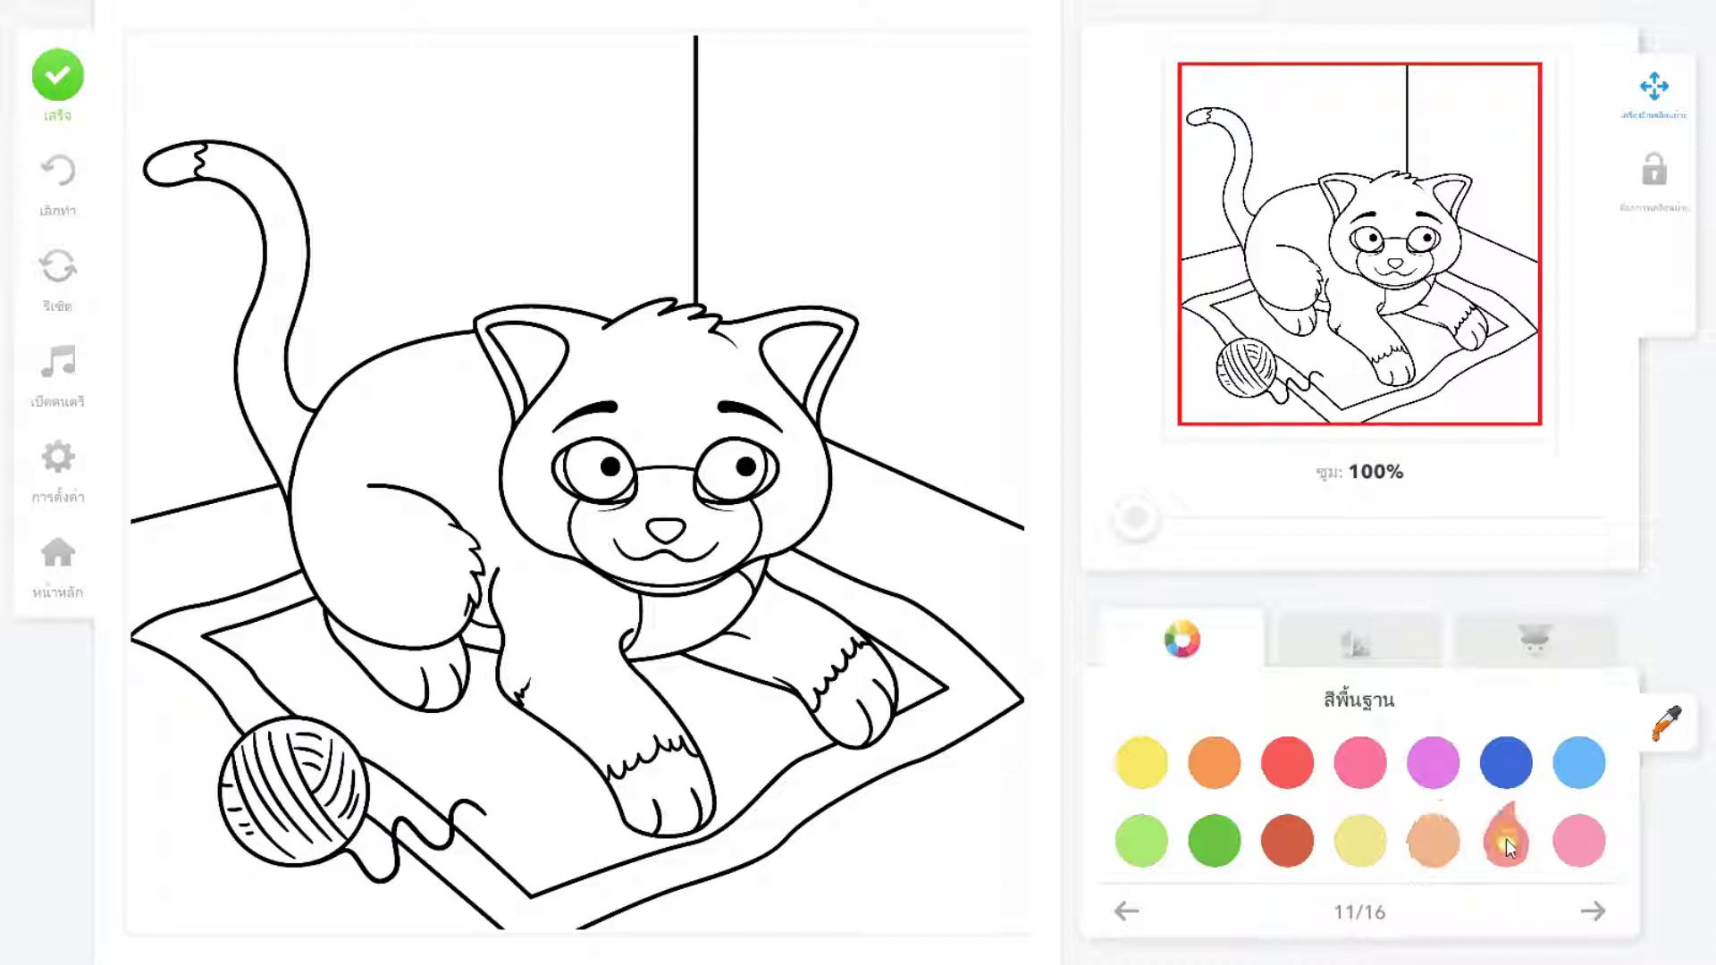
left_click(1430, 849)
Fill the cat's body, head, far front leg and tail with the peach colour from page 11
left_click(1128, 914)
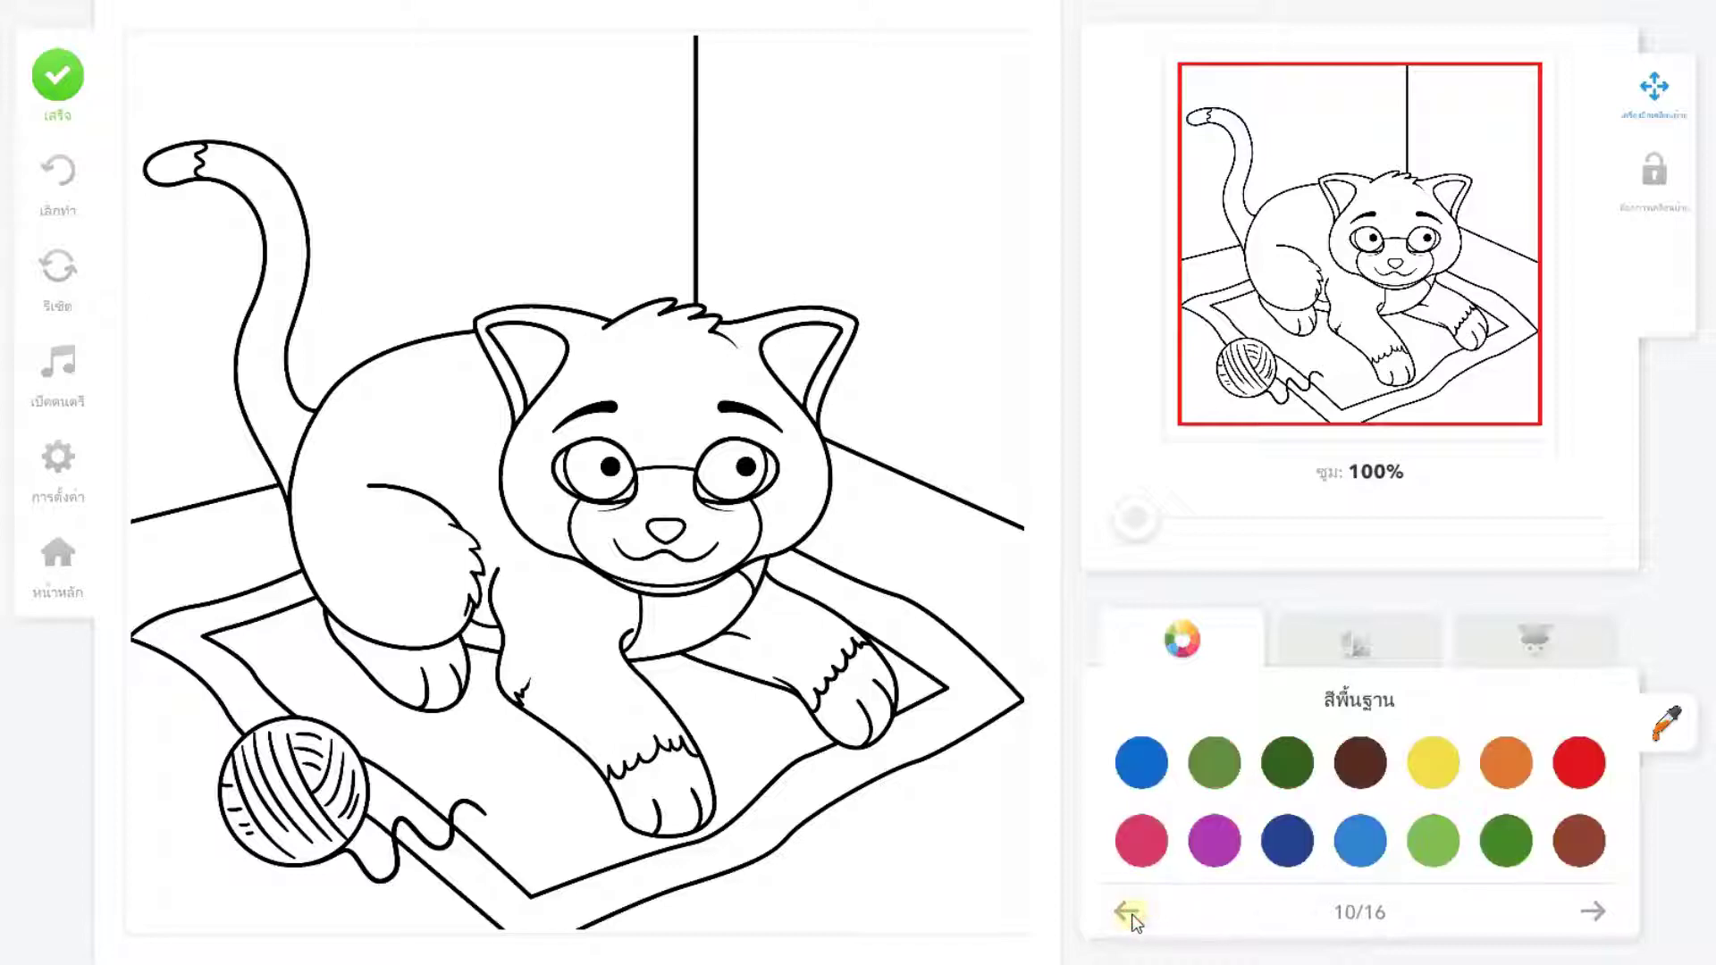
left_click(1128, 913)
left_click(1596, 911)
left_click(1595, 912)
left_click(382, 400)
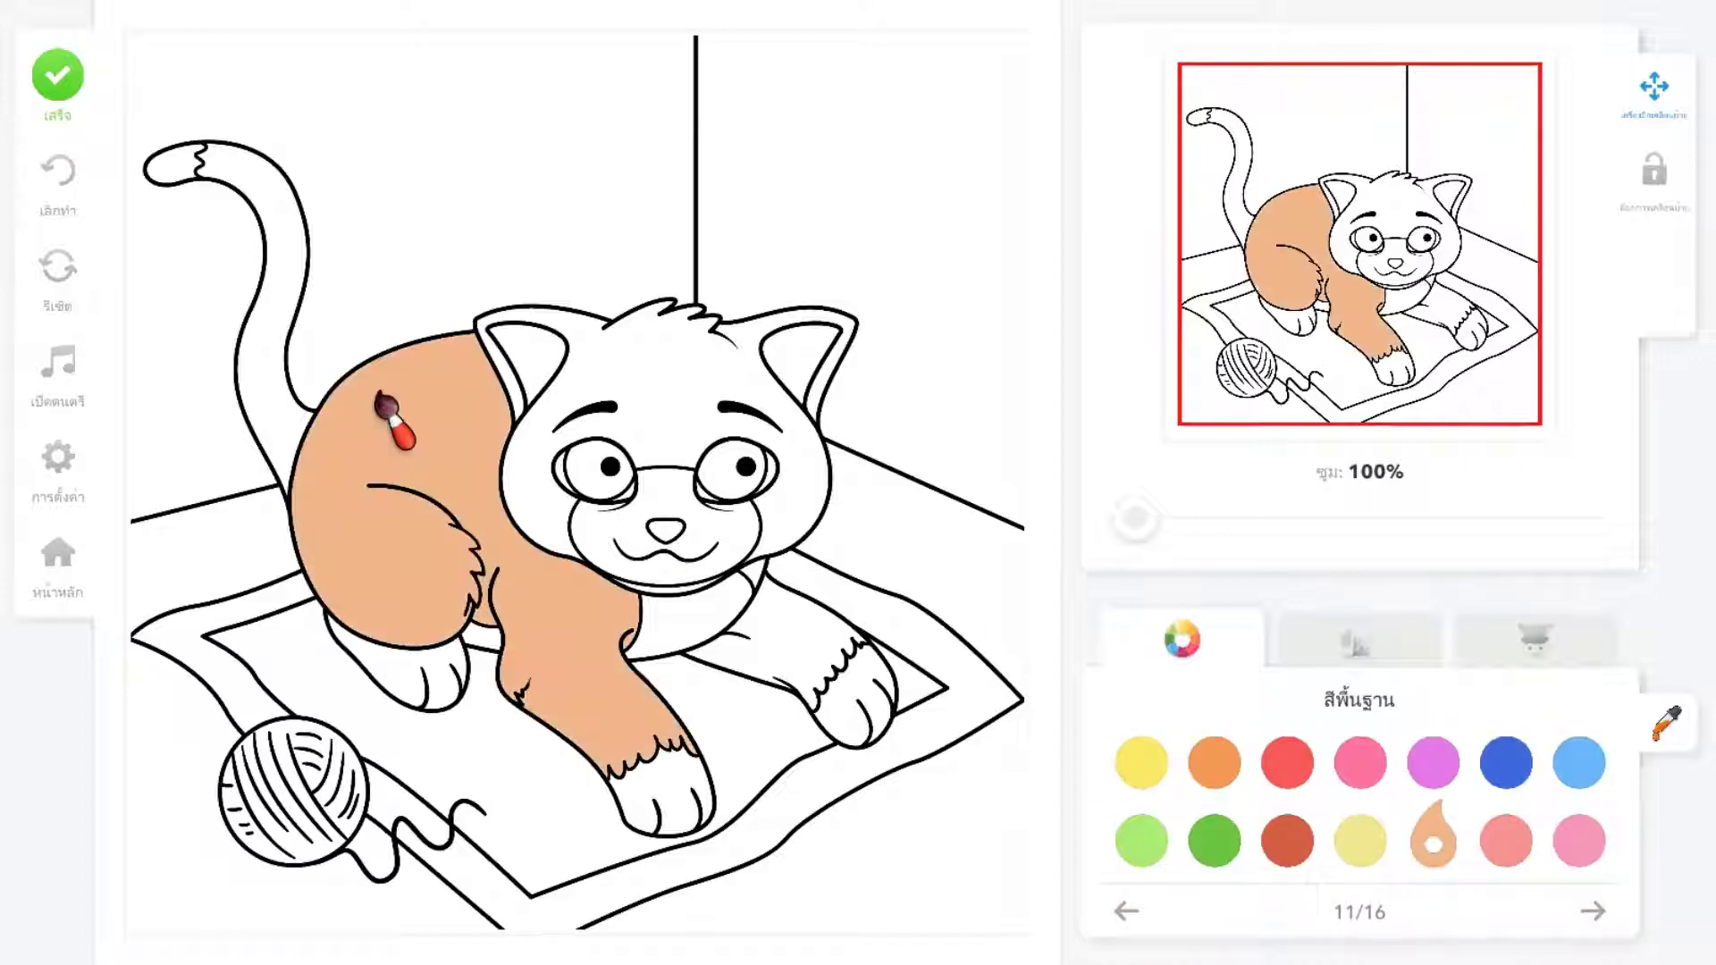
left_click(705, 363)
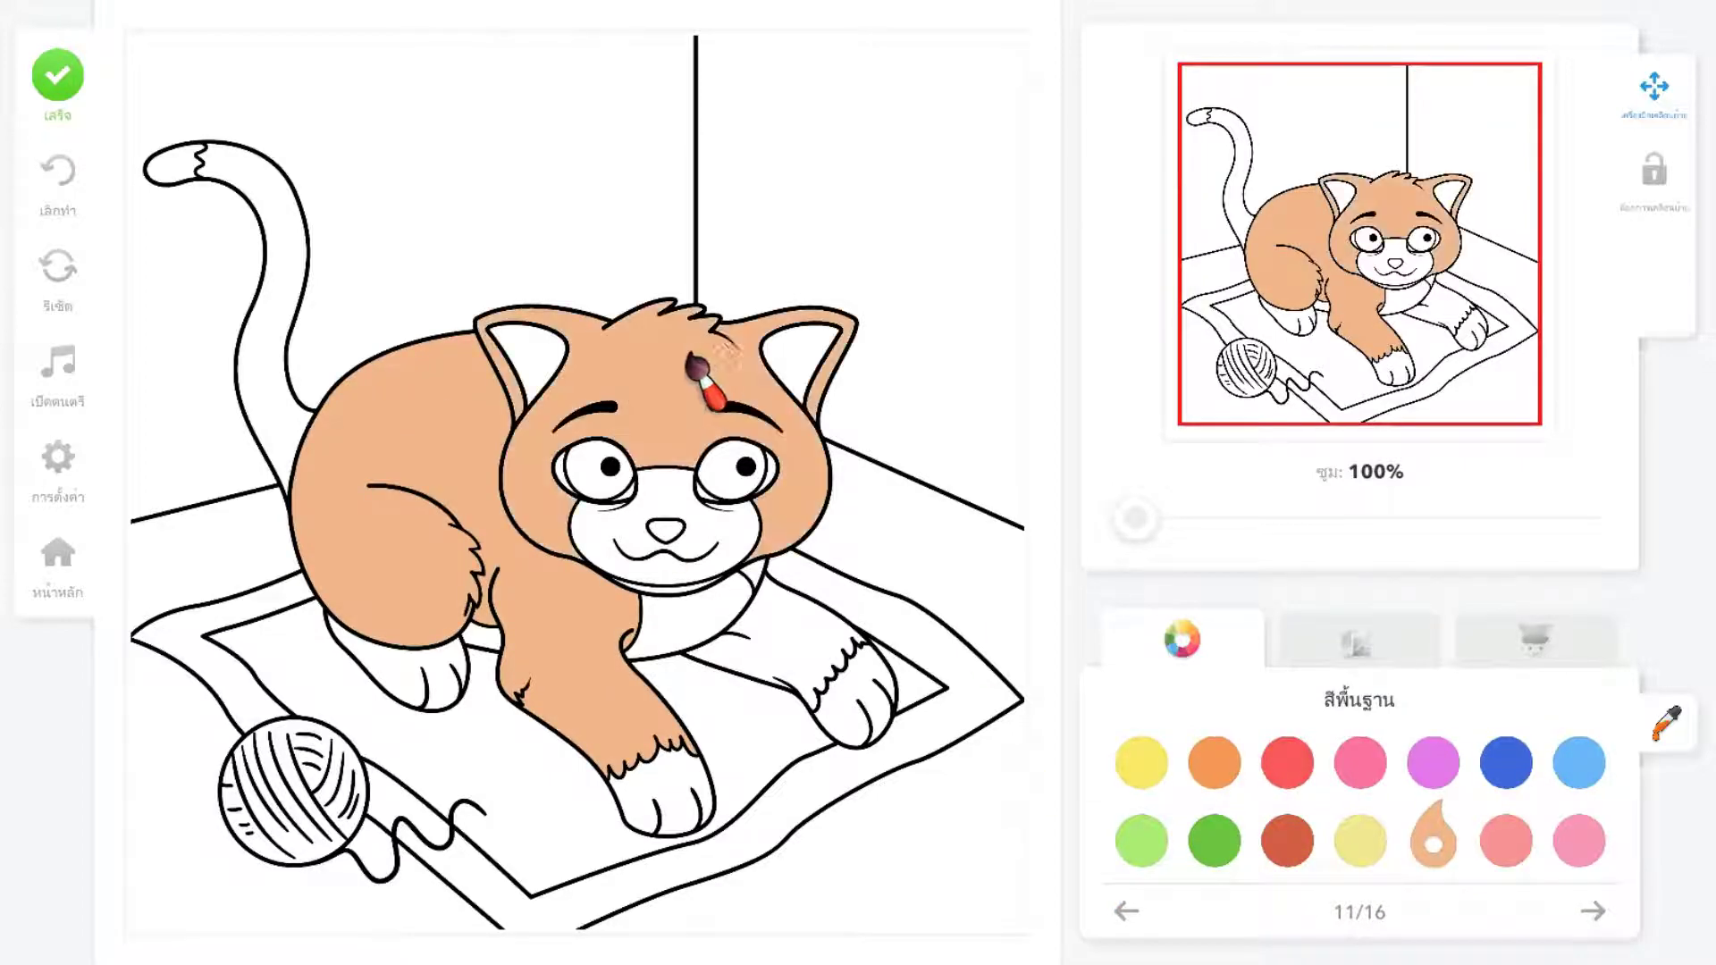
left_click(790, 665)
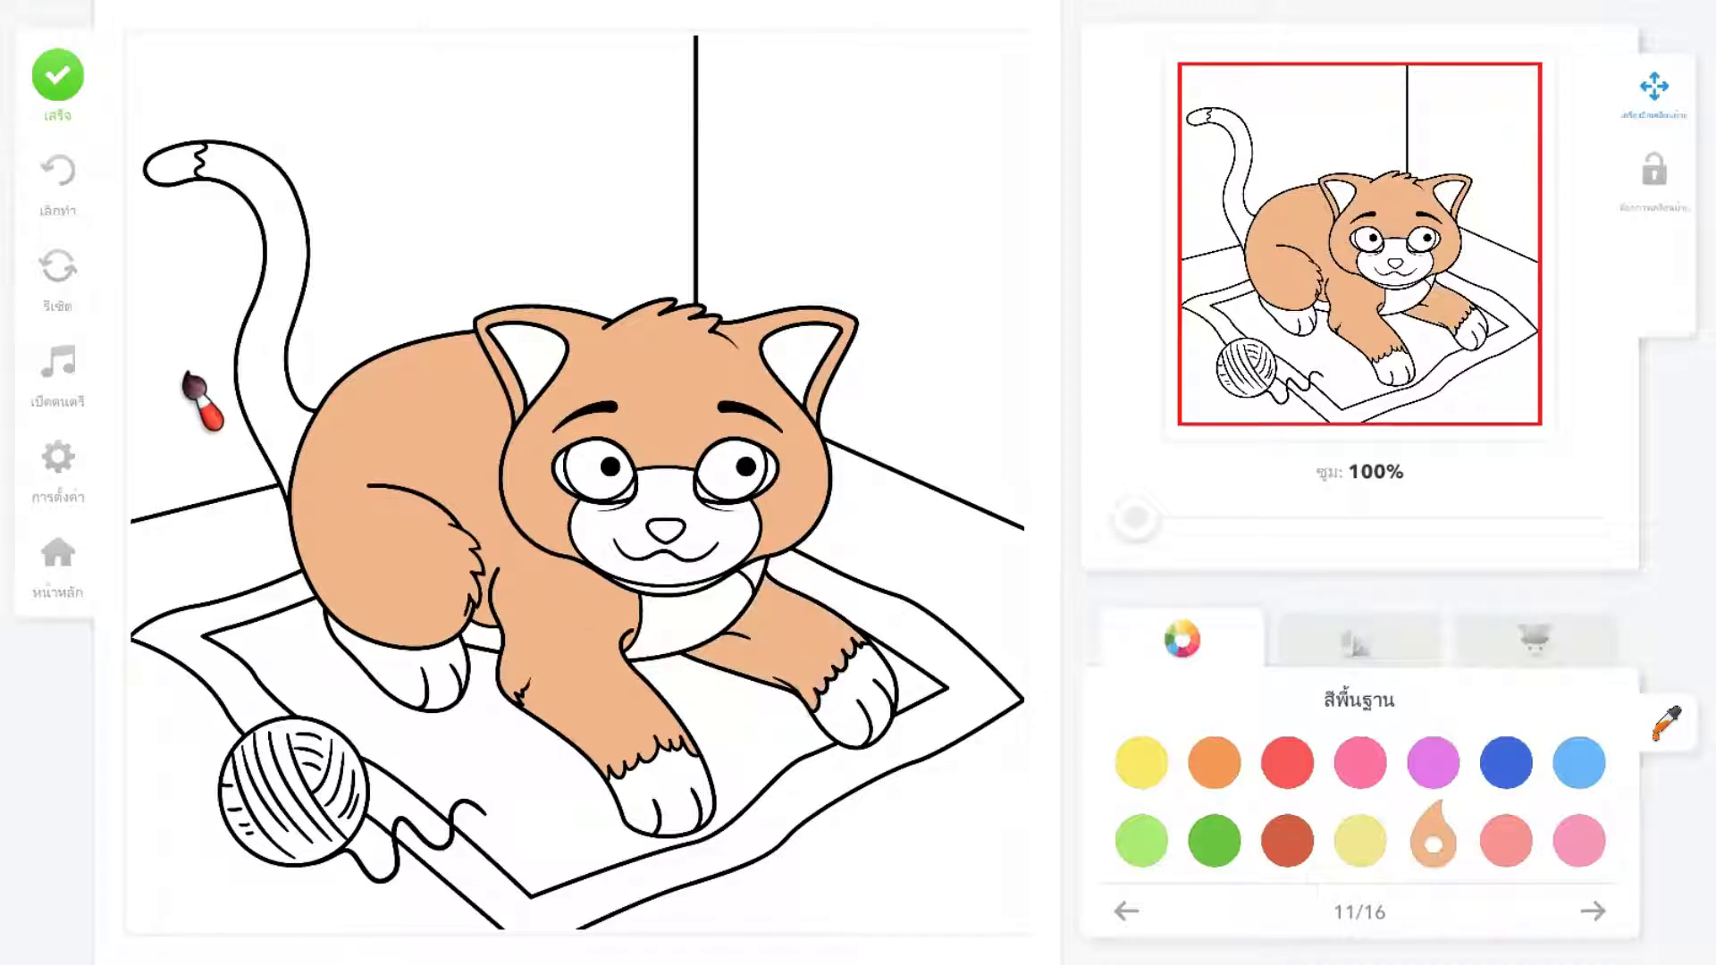
left_click(292, 308)
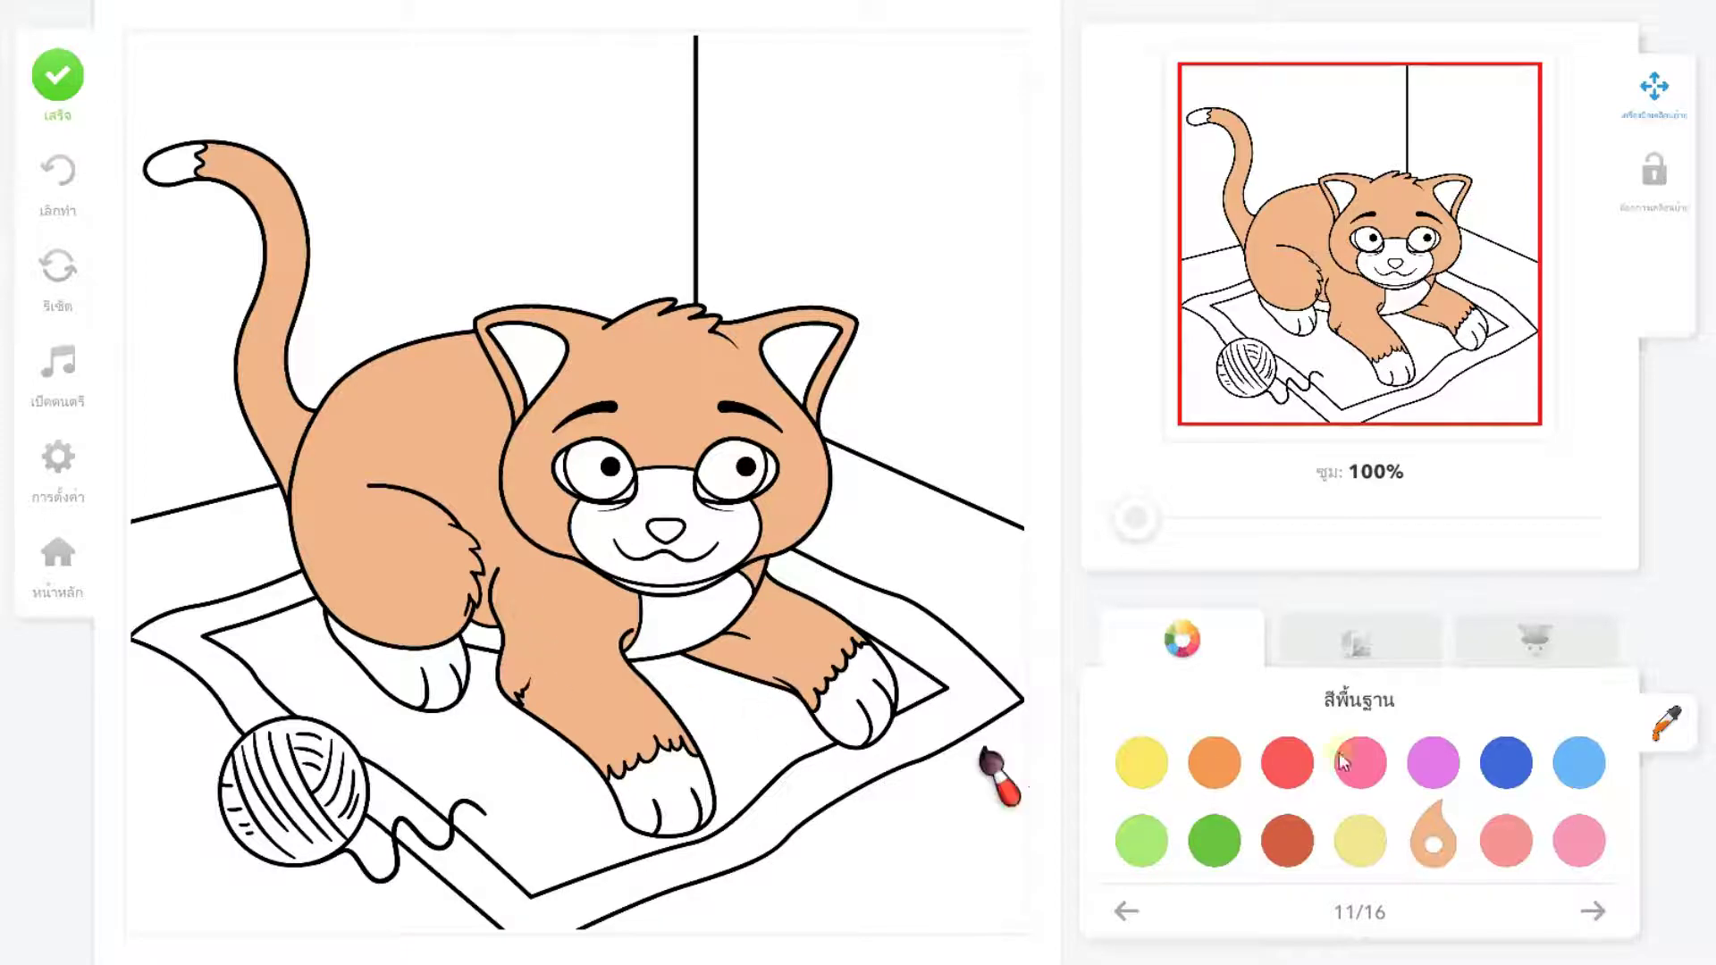
Fill the cat's chest, belly patch and both front paws with light grey from page 8 of the basic colours
left_click(1129, 910)
left_click(1131, 912)
left_click(1129, 911)
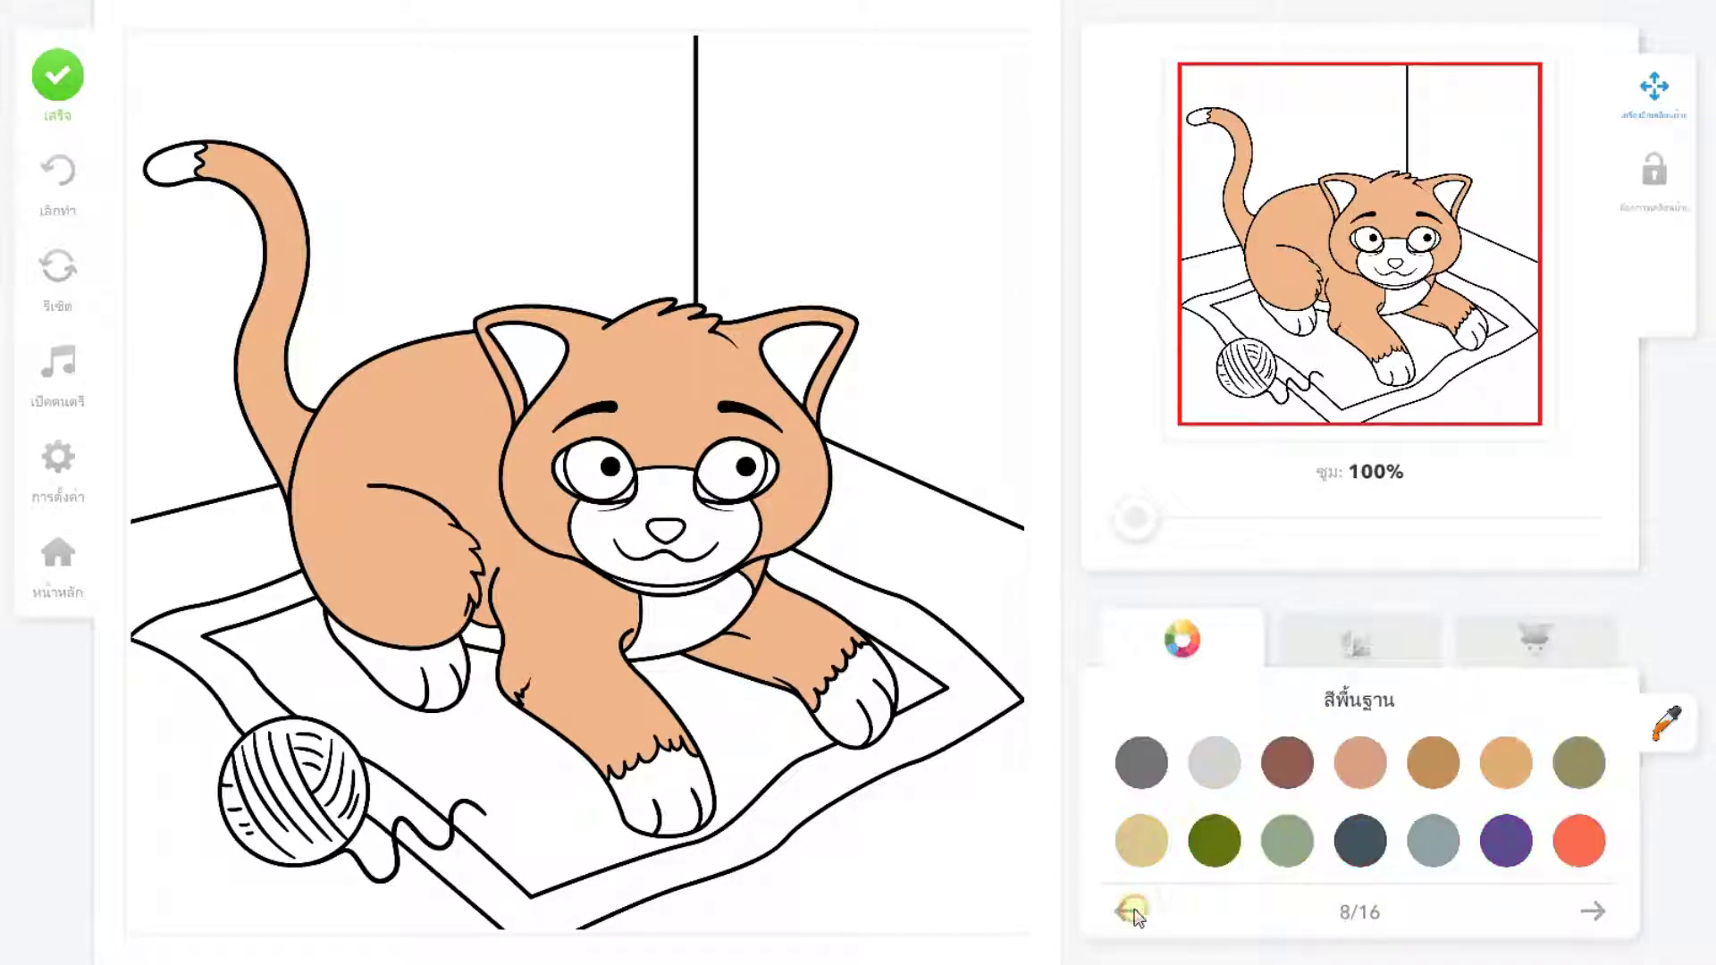
left_click(1216, 764)
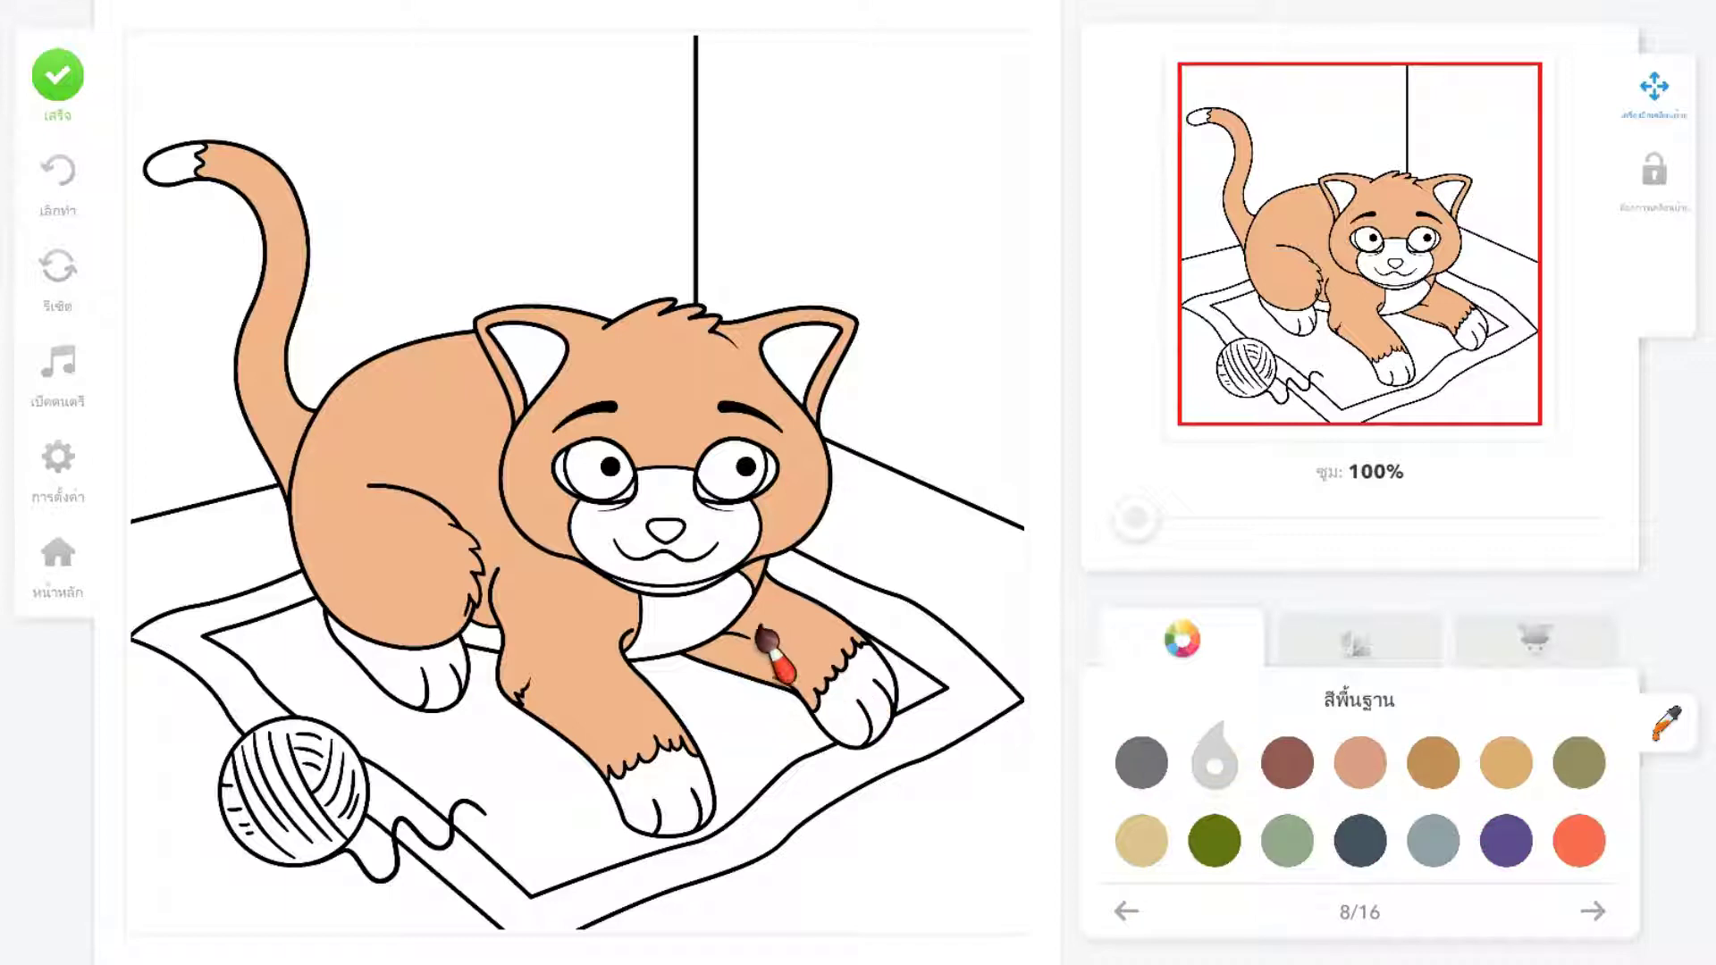
left_click(706, 617)
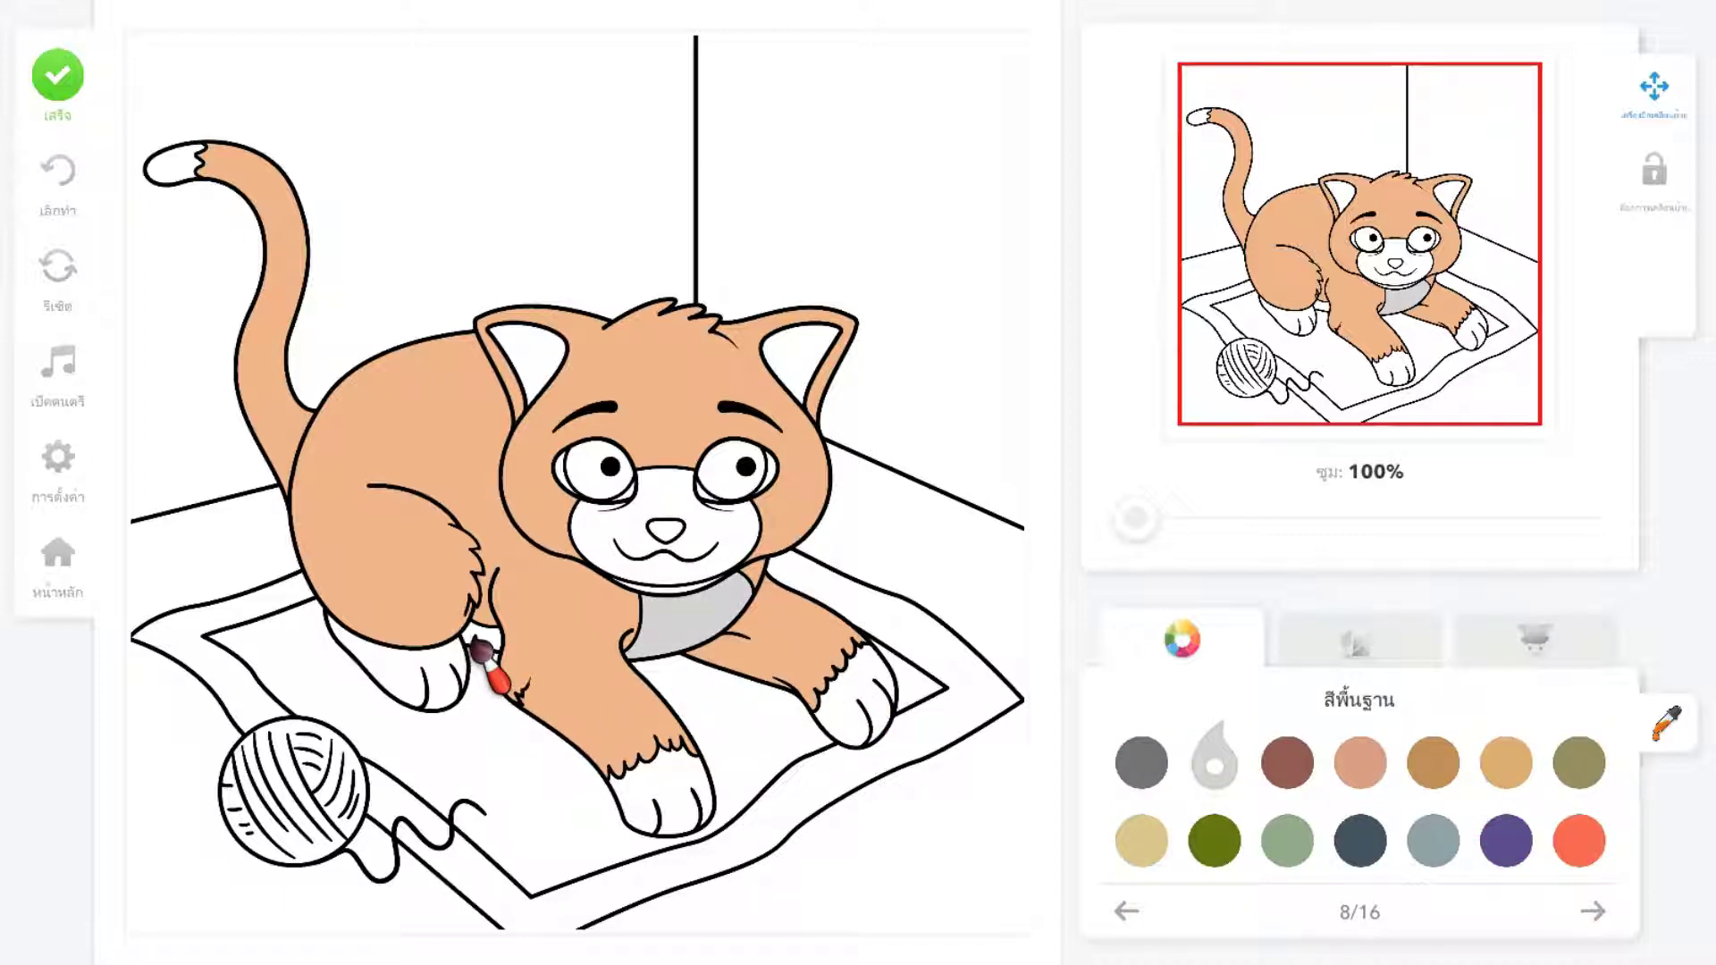
left_click(483, 655)
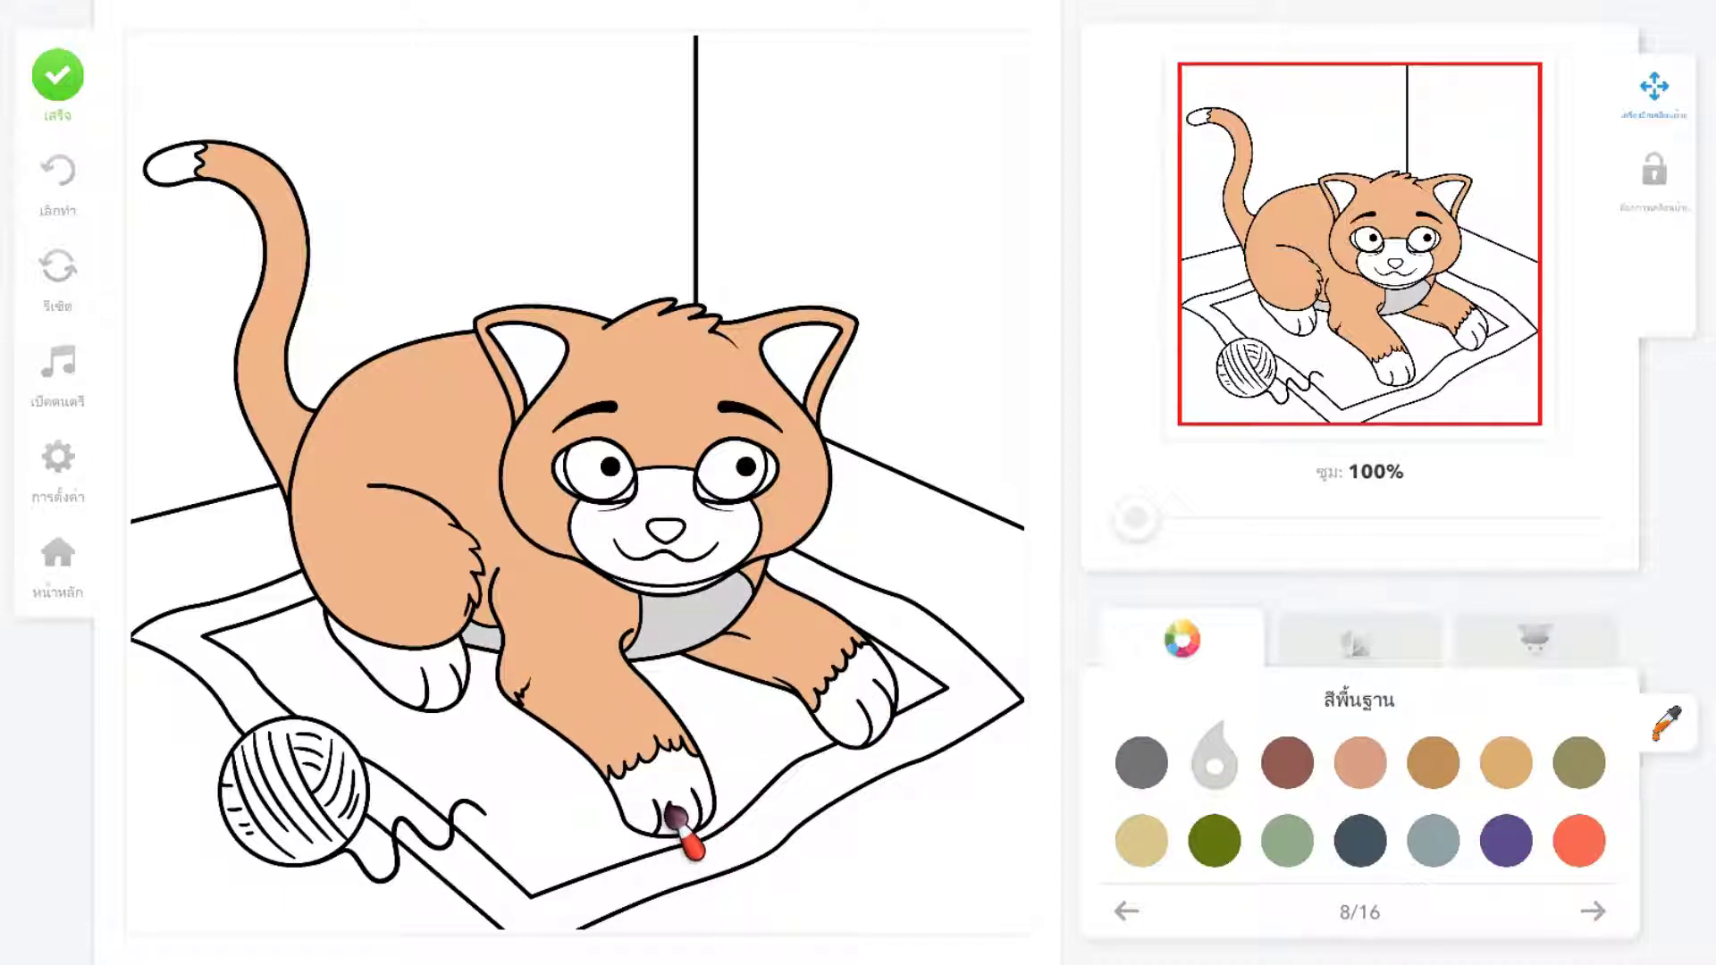
left_click(668, 809)
left_click(860, 708)
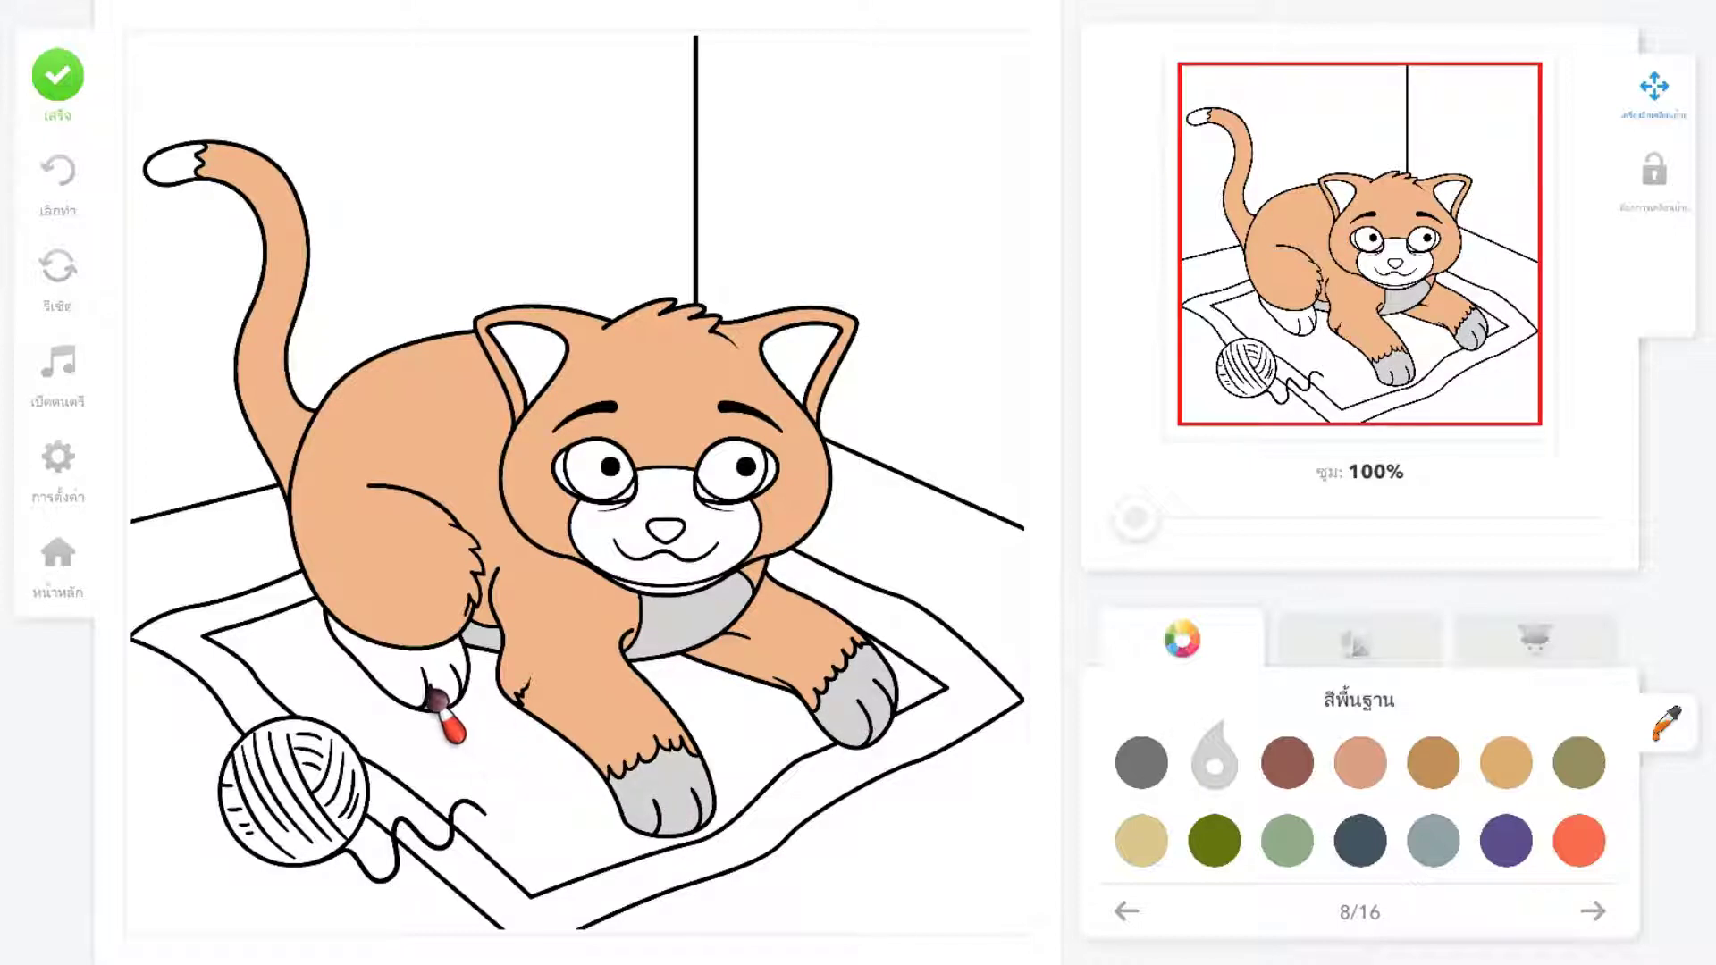
Fill the cat's hind paw and tail tip with light grey, and its nose with the near-black colour from page 6
left_click(431, 686)
left_click(157, 175)
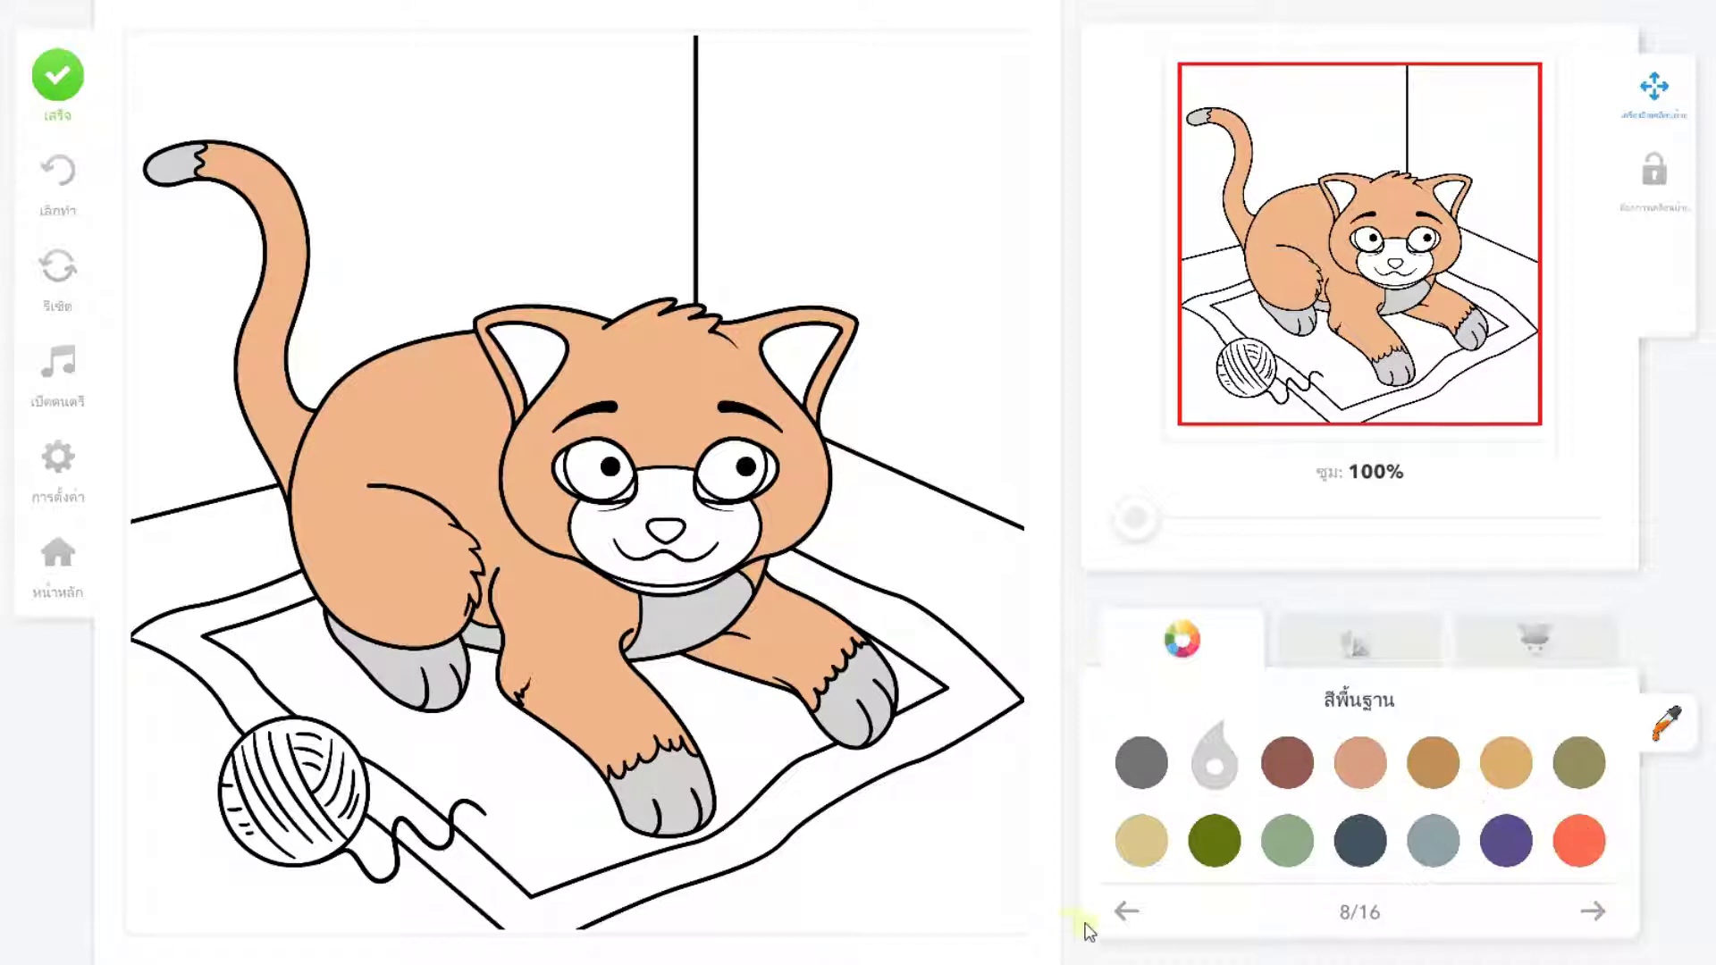
left_click(1128, 912)
left_click(1127, 912)
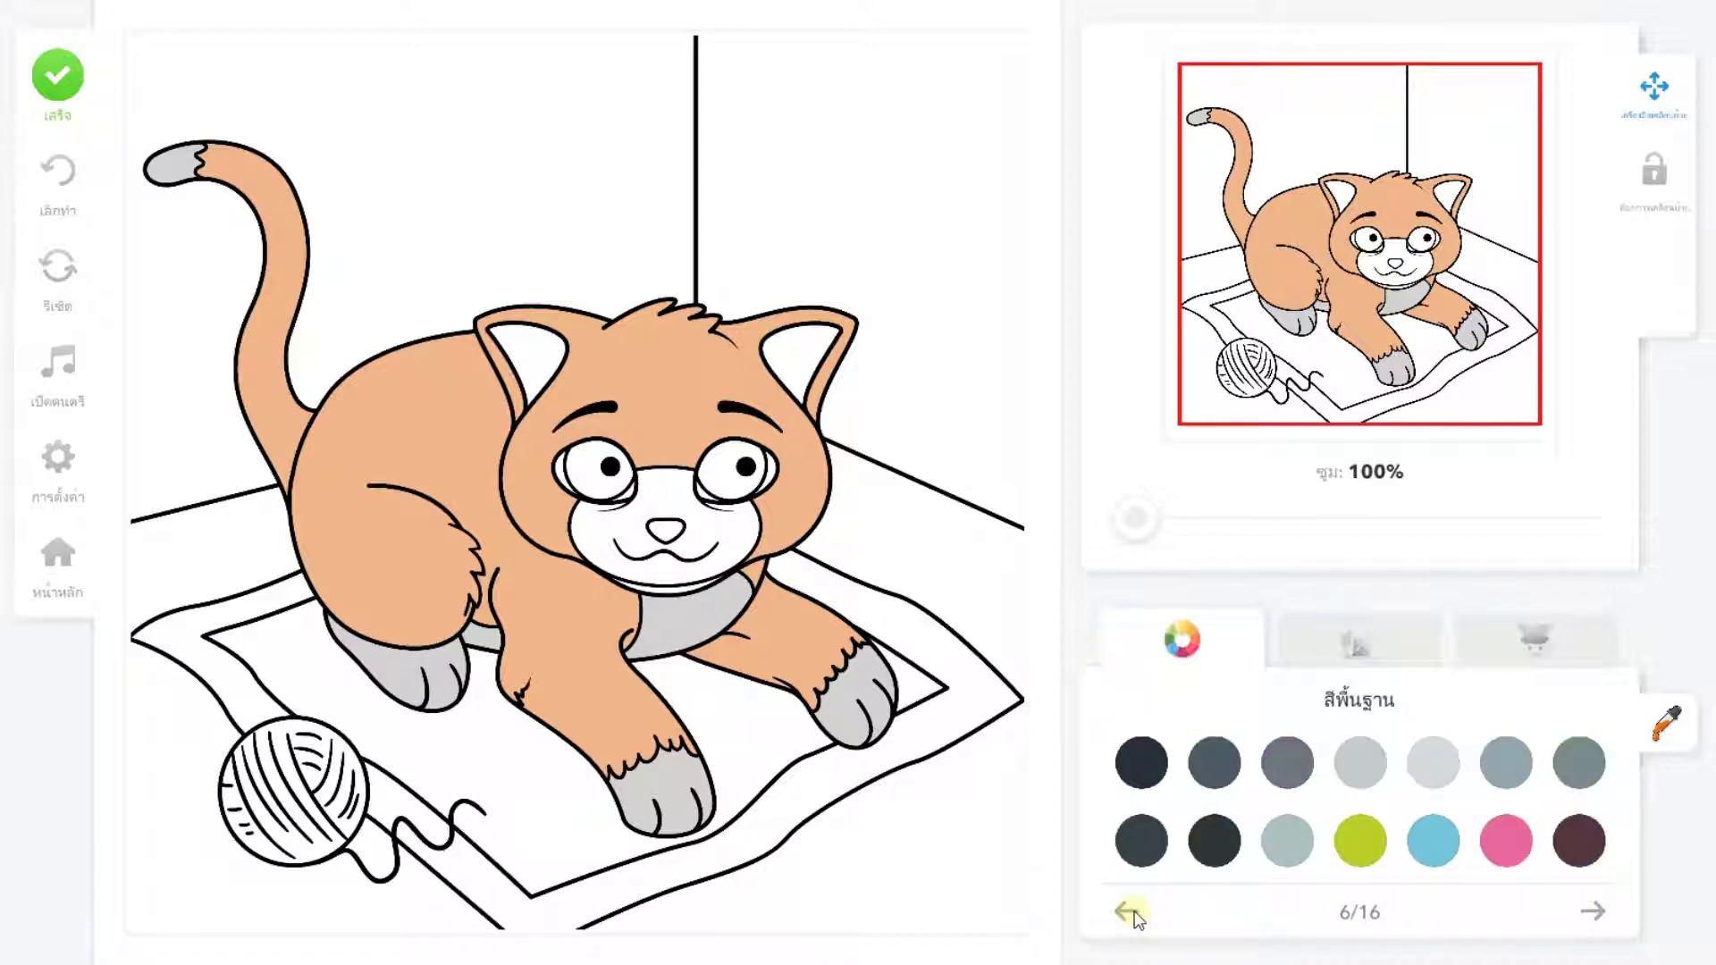
left_click(1203, 774)
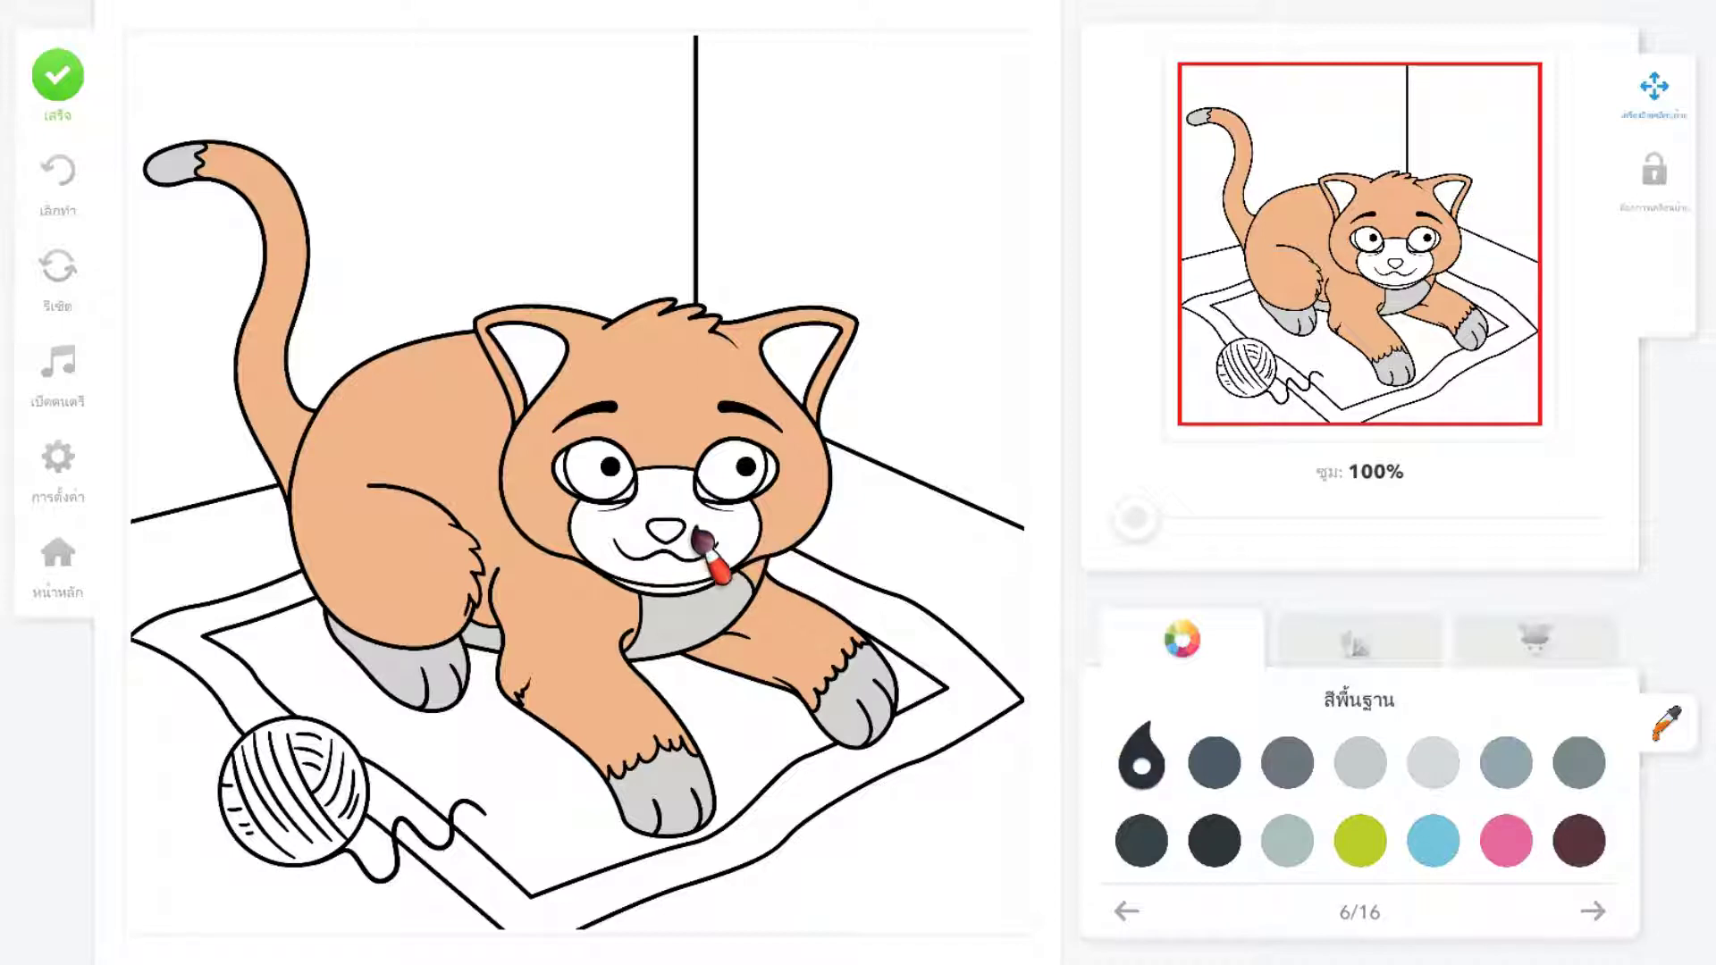
left_click(669, 533)
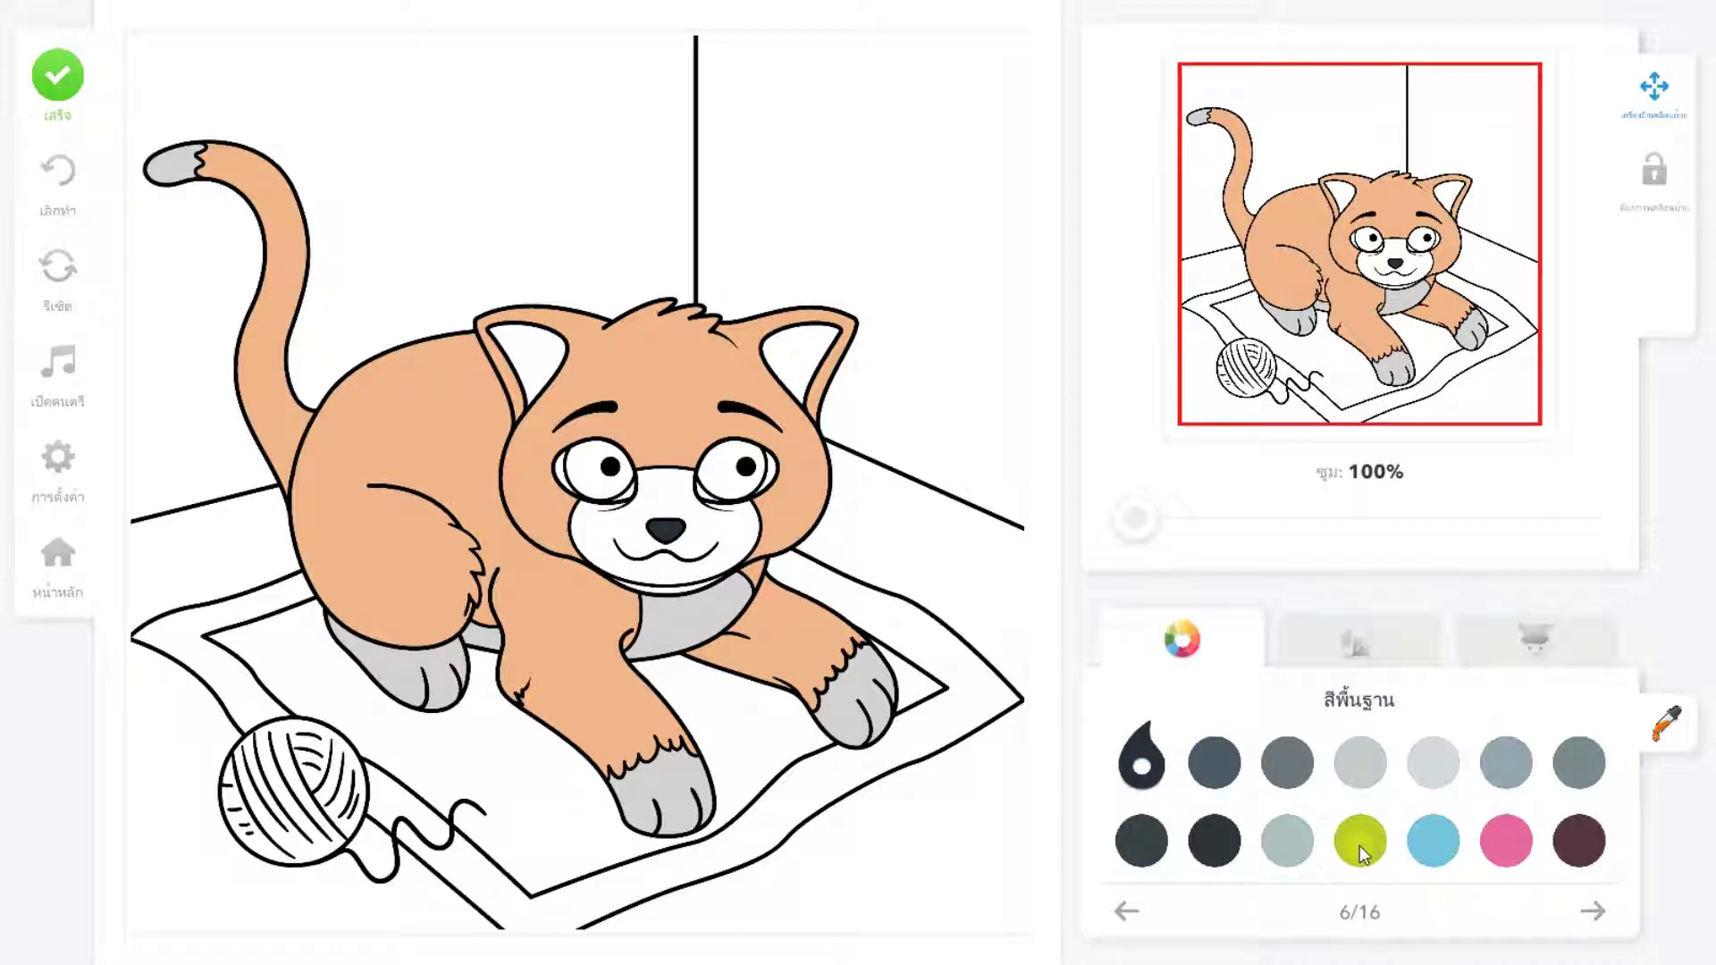
Fill the outer areas around both of the cat's eyes with dark purple from page 8 of the basic colours
left_click(1596, 910)
left_click(1598, 910)
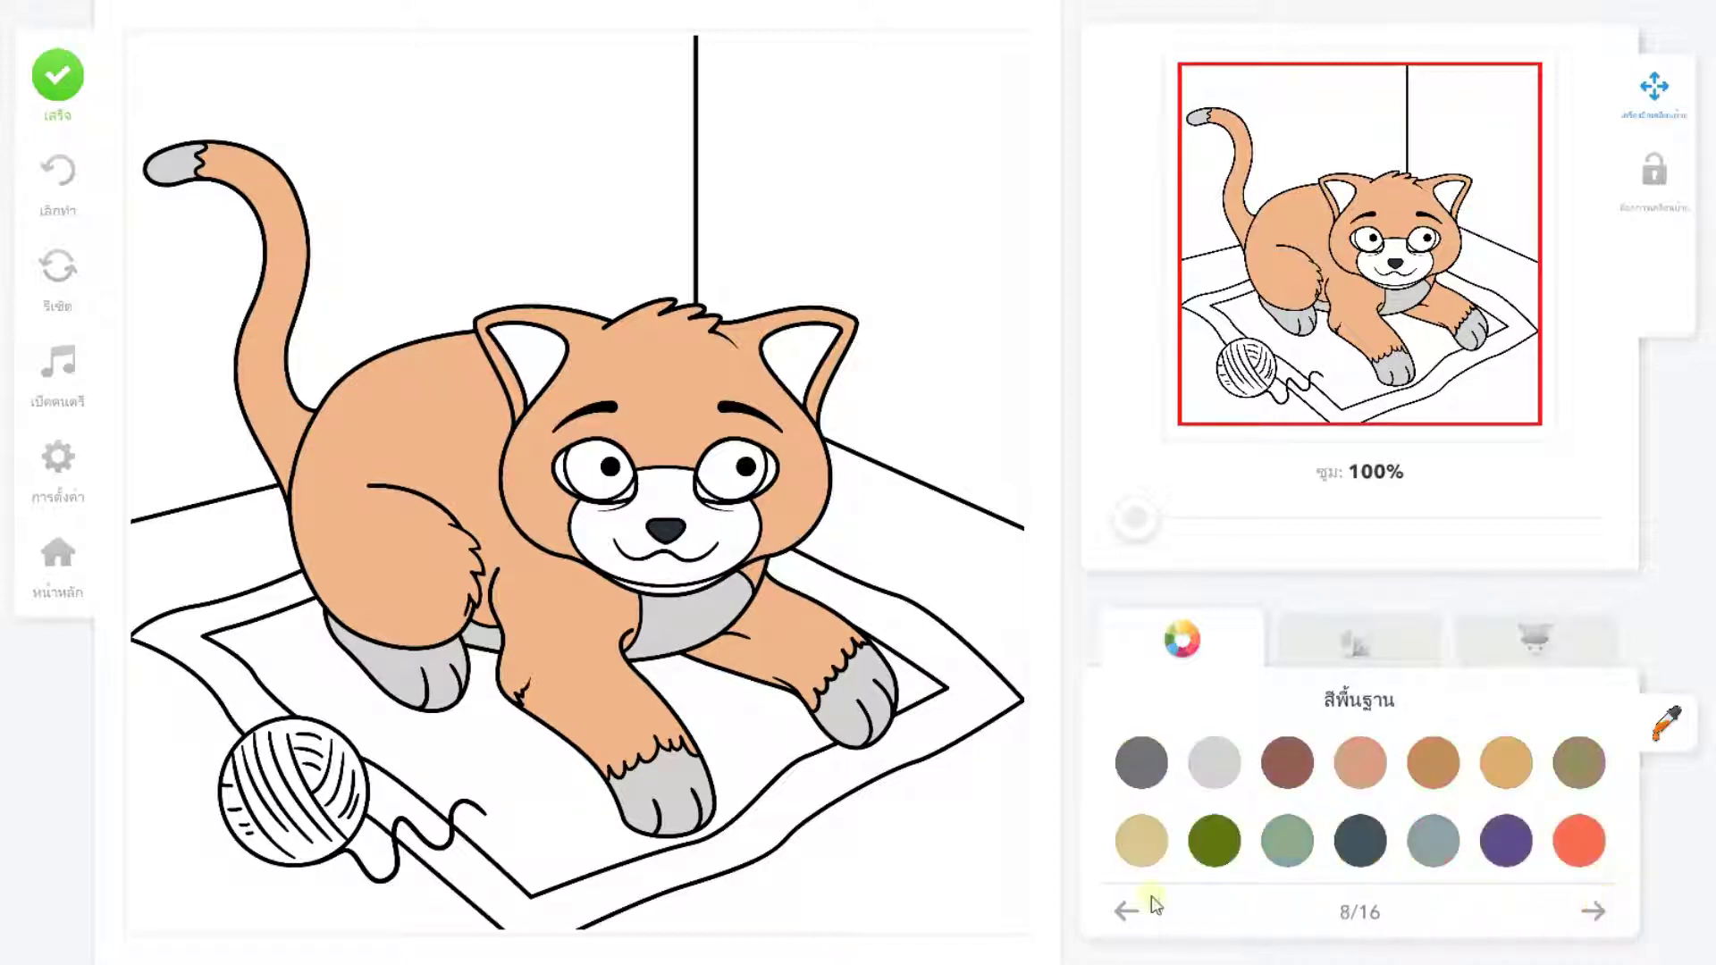
left_click(1596, 911)
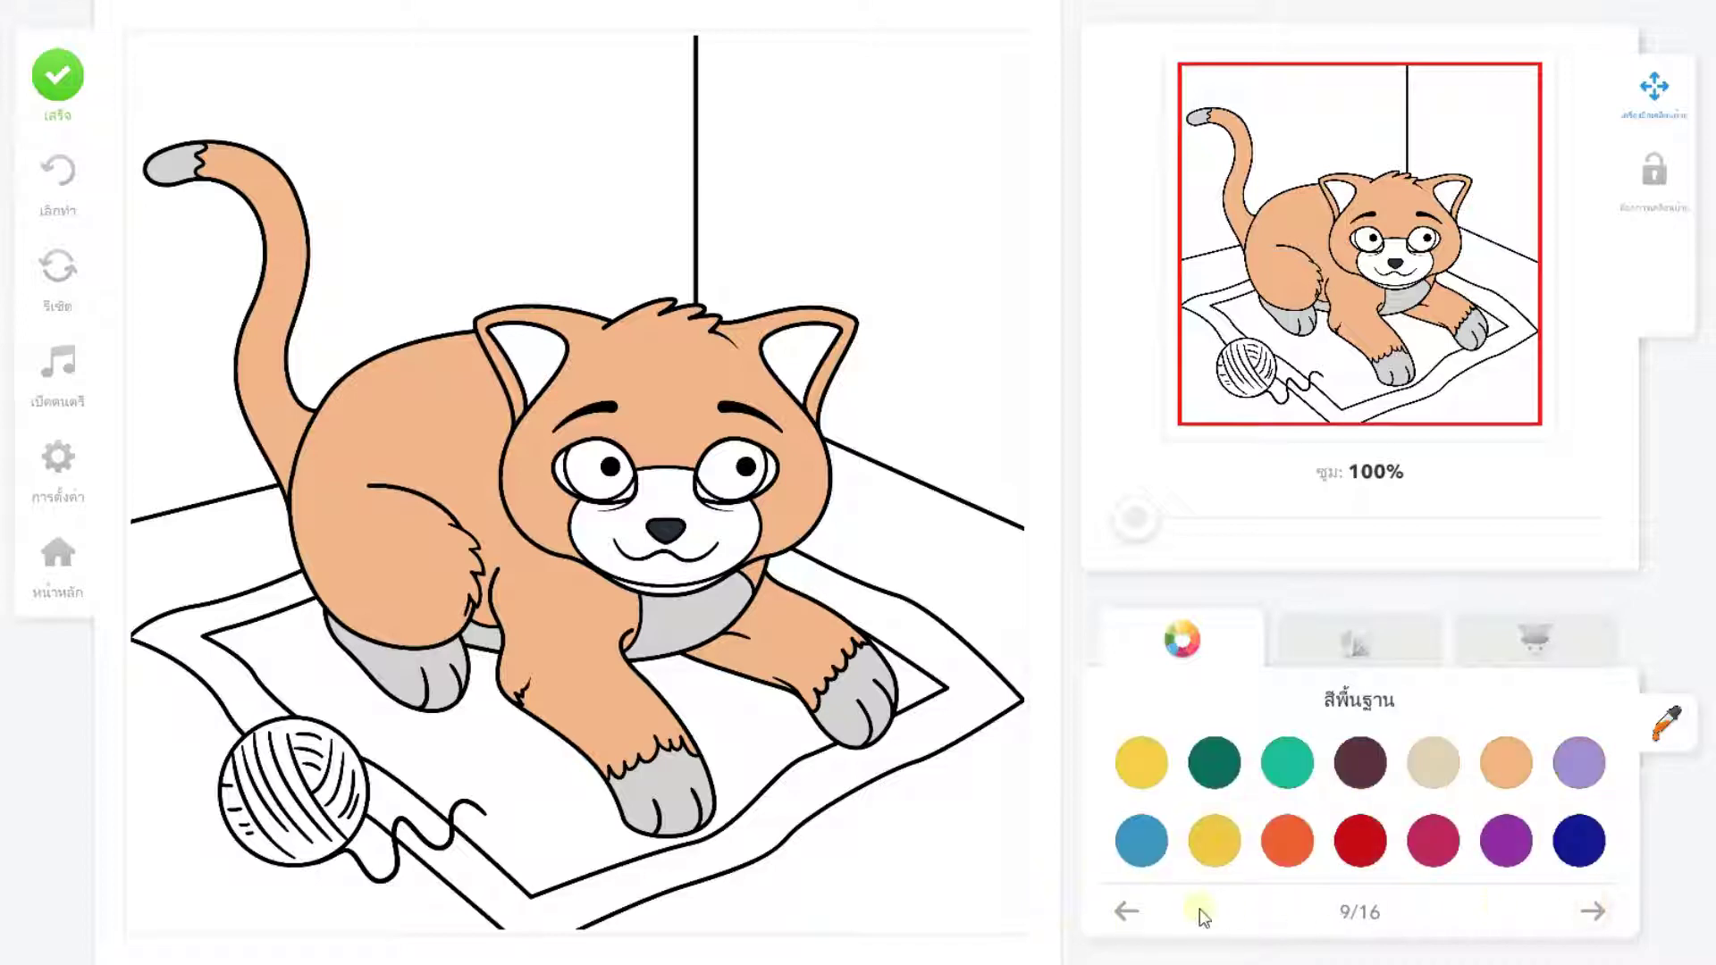
left_click(1127, 910)
left_click(1508, 845)
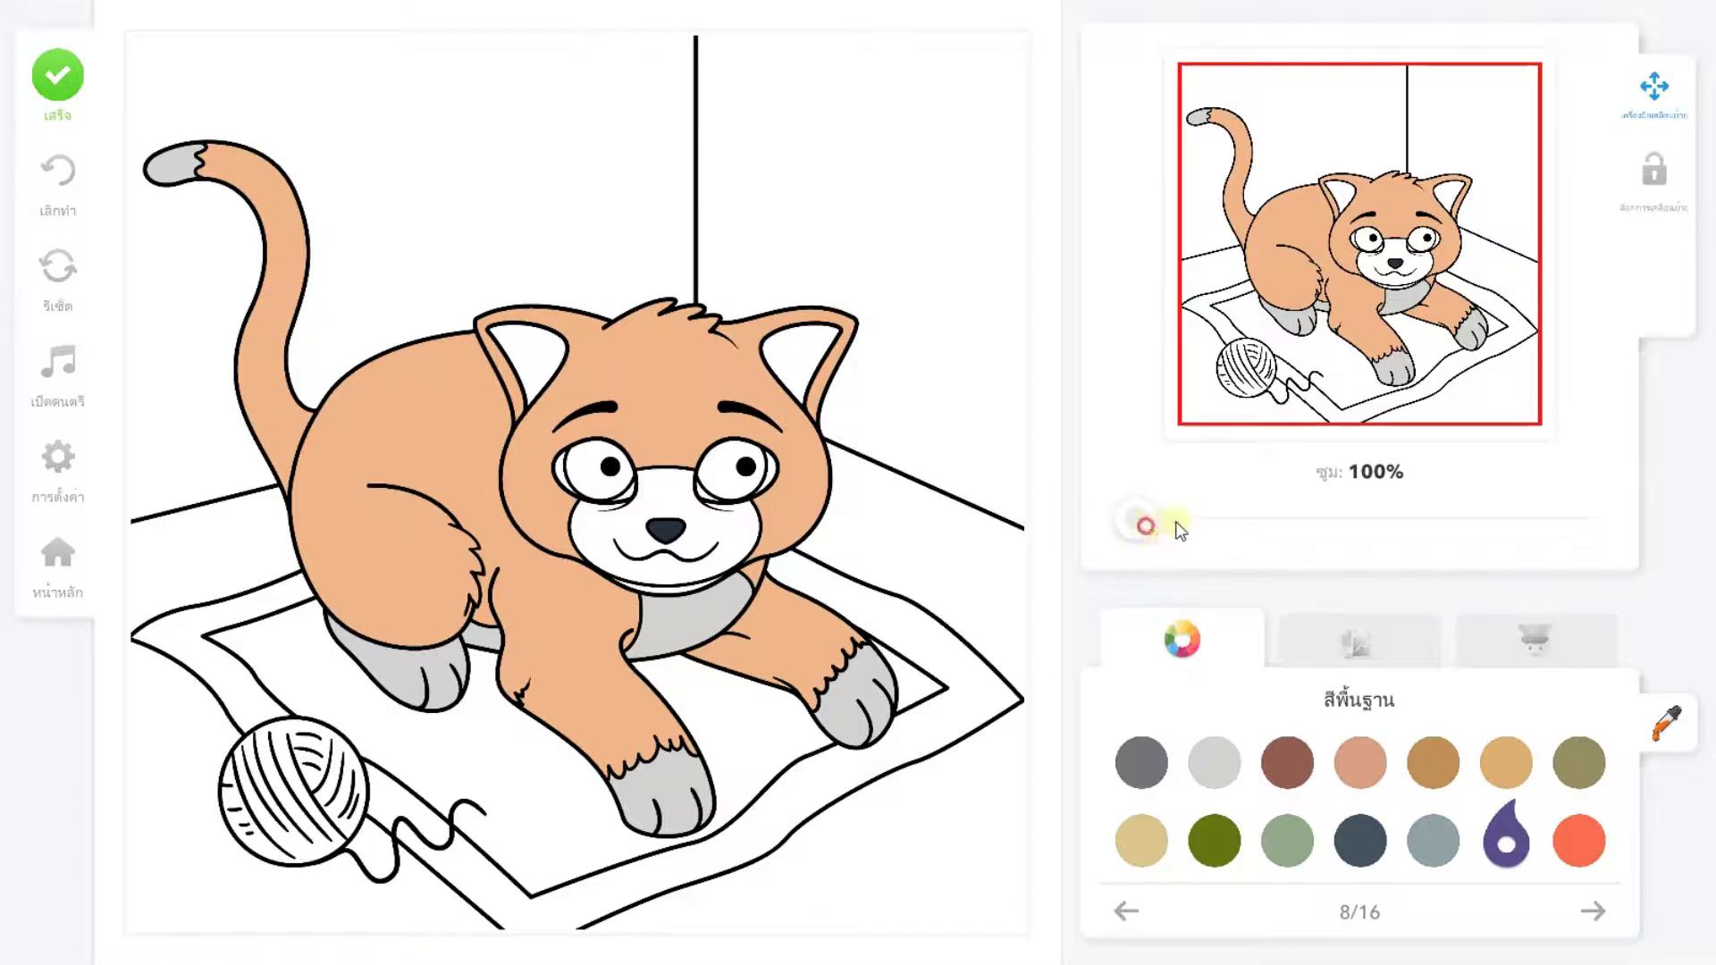
left_click_drag(1180, 530, 1252, 517)
left_click(1382, 239)
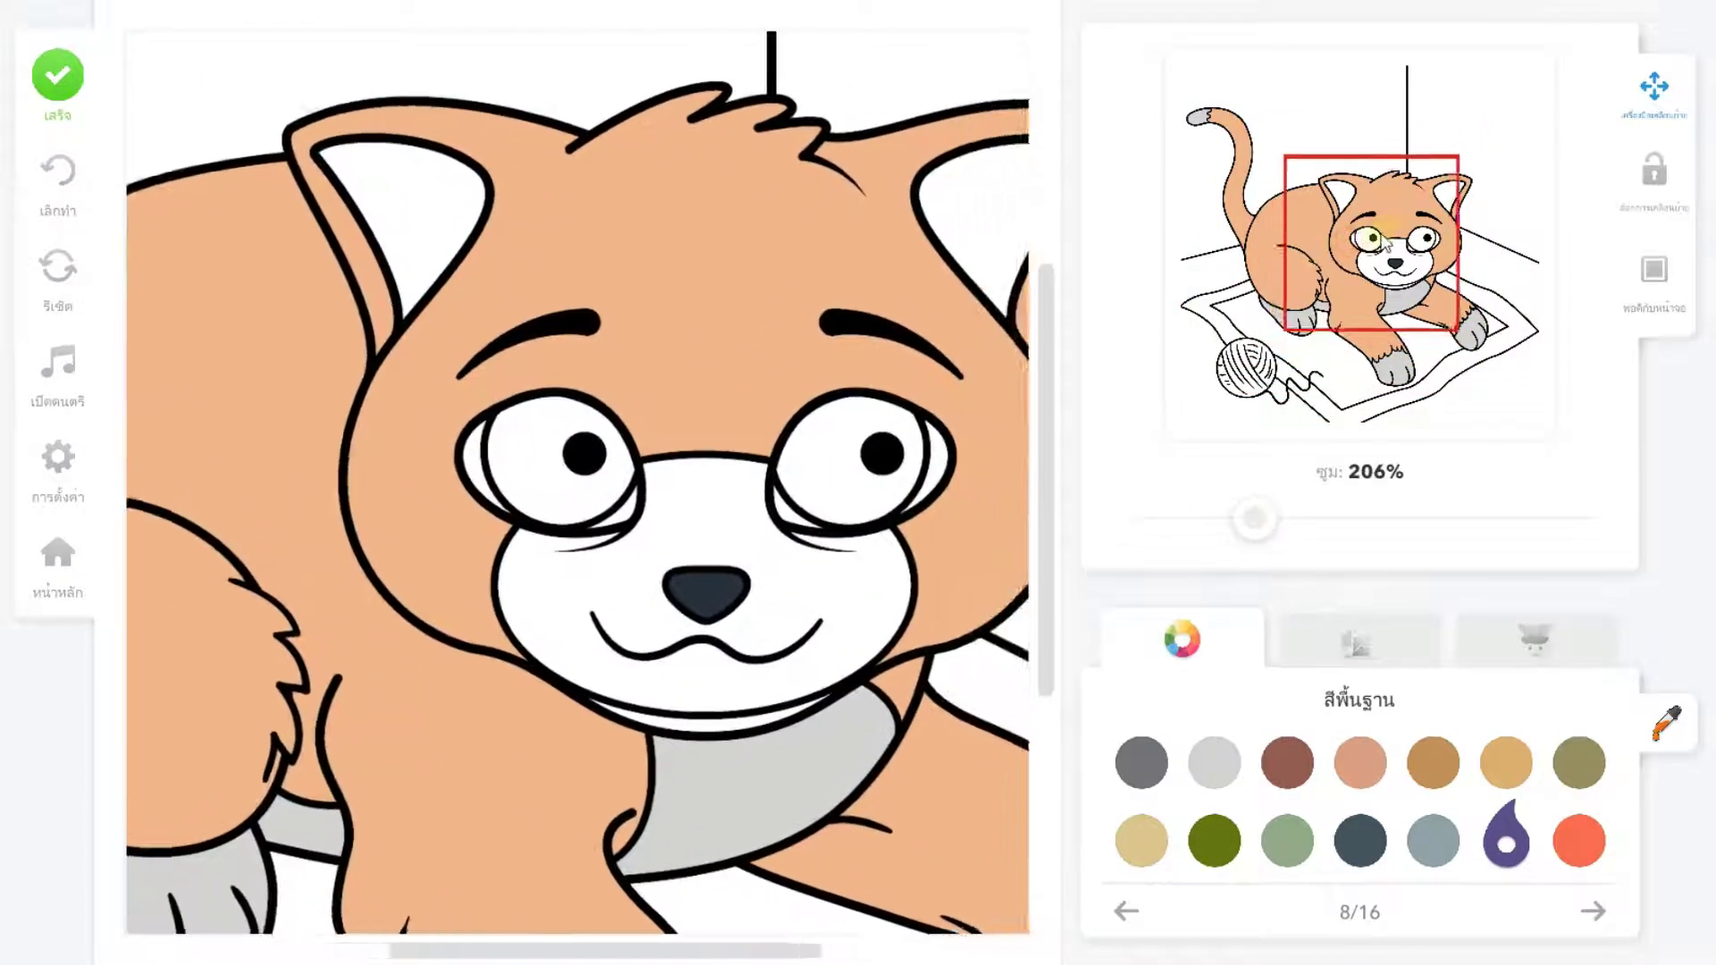
left_click_drag(1383, 239, 1400, 232)
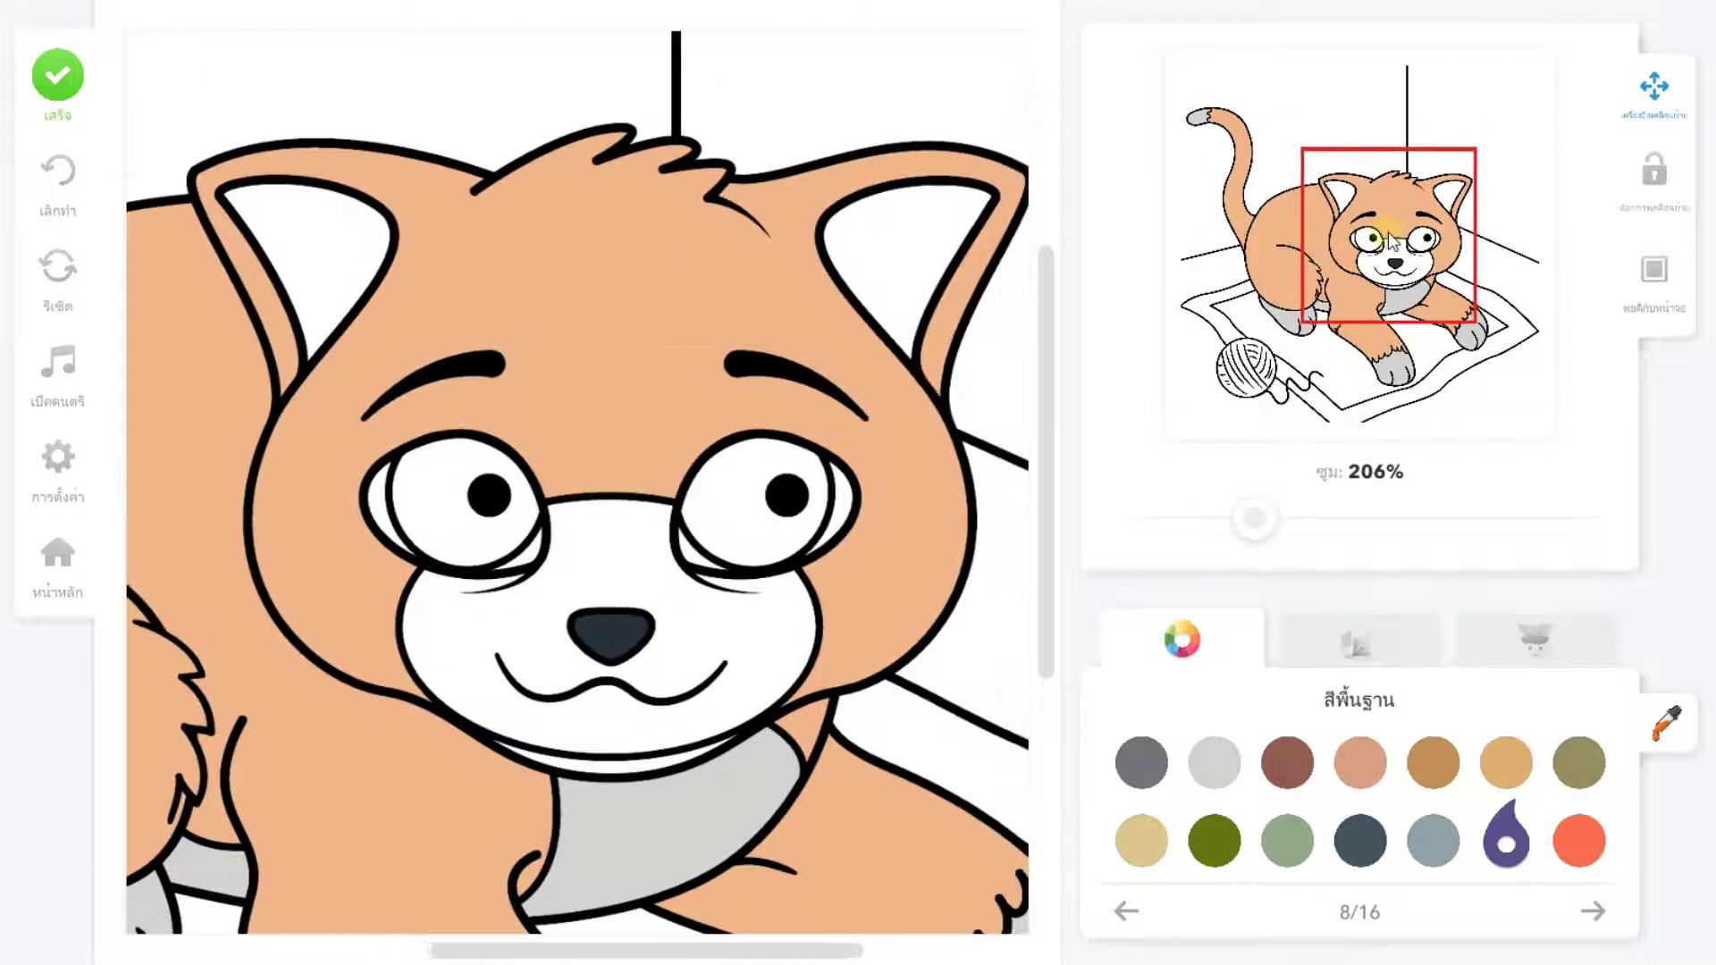
left_click(843, 527)
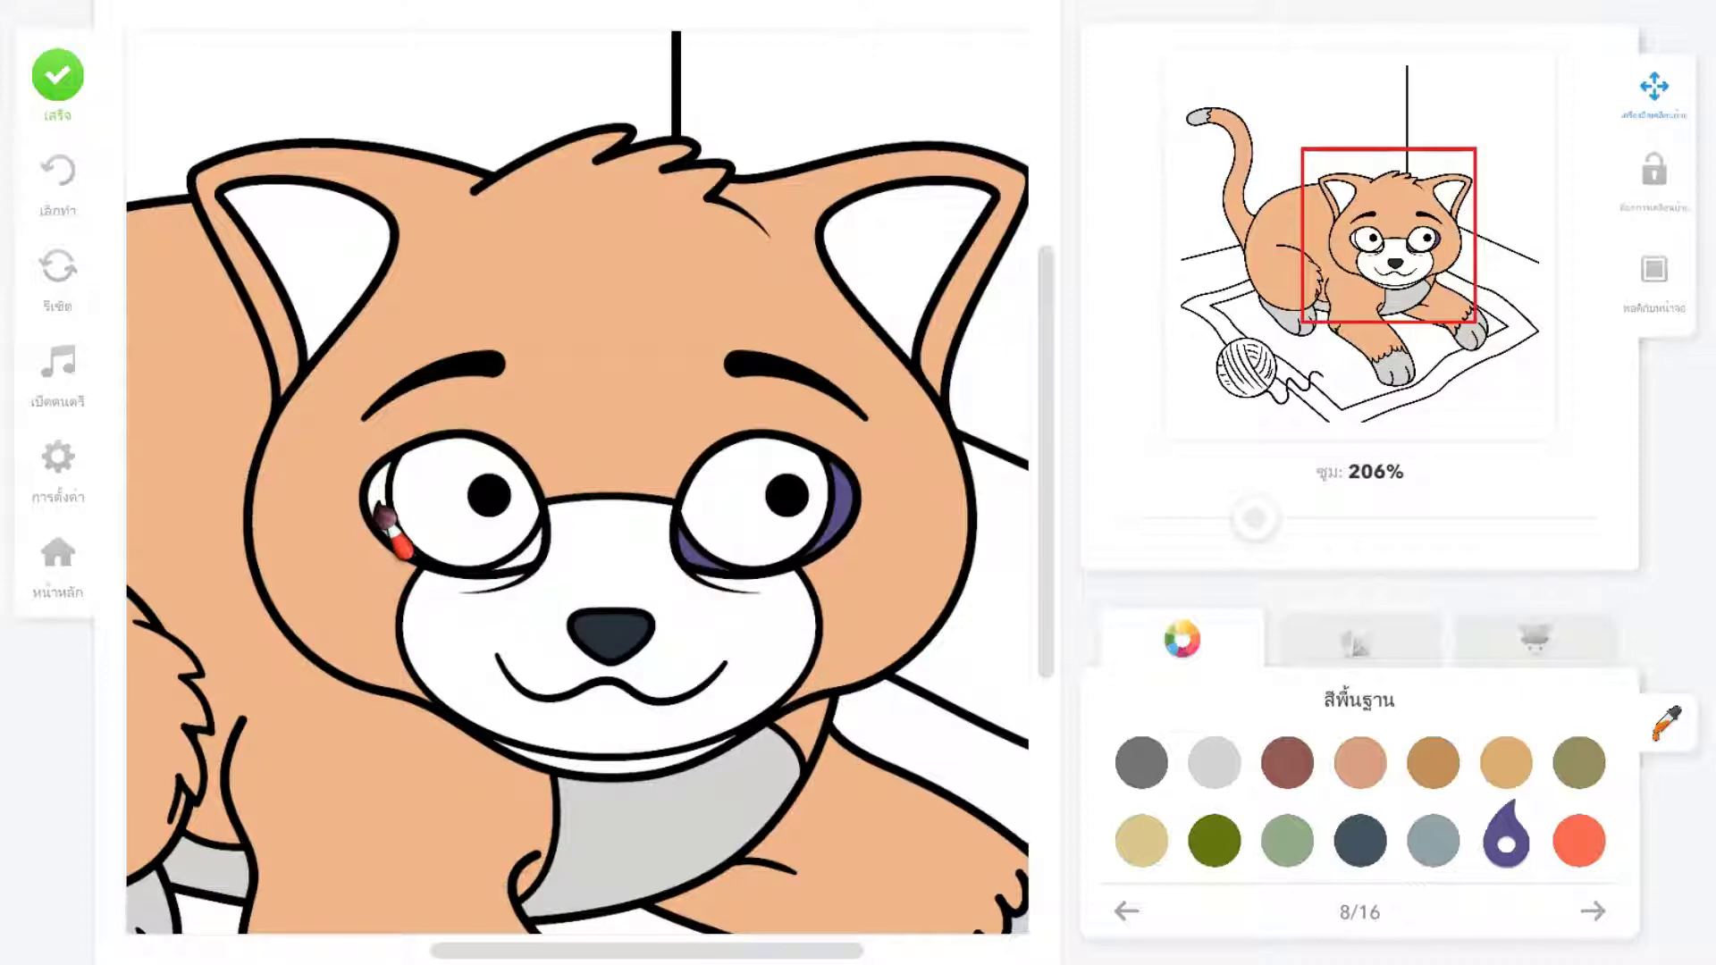
left_click(384, 518)
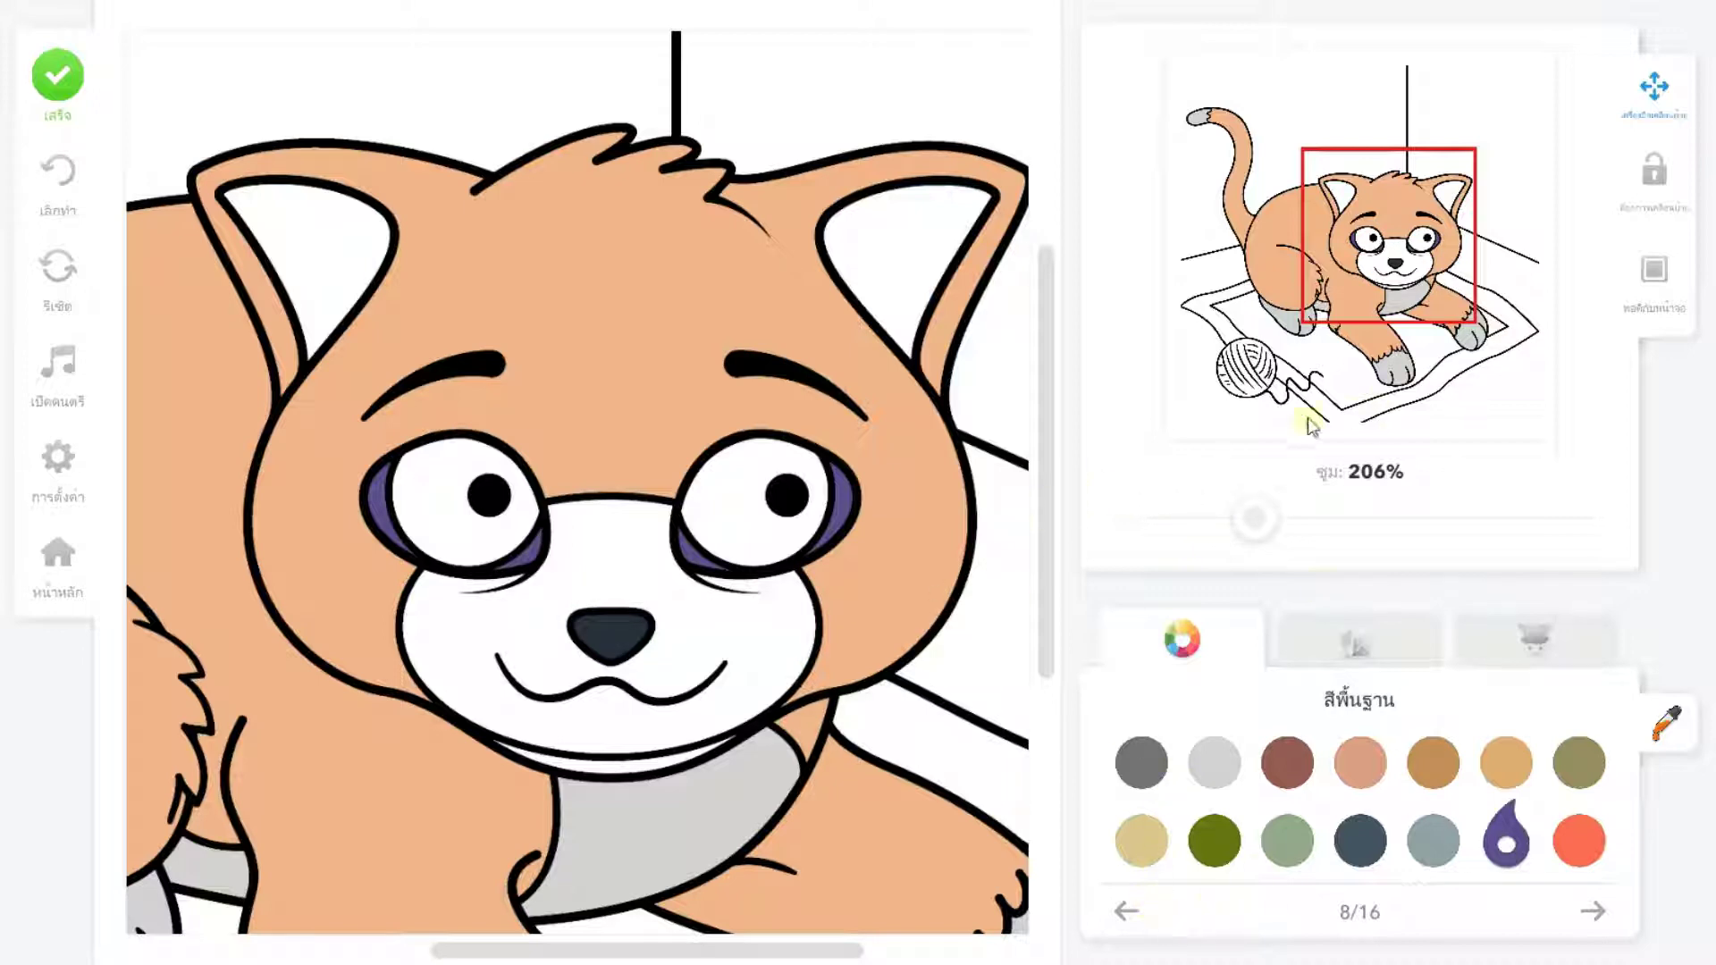
left_click(1654, 268)
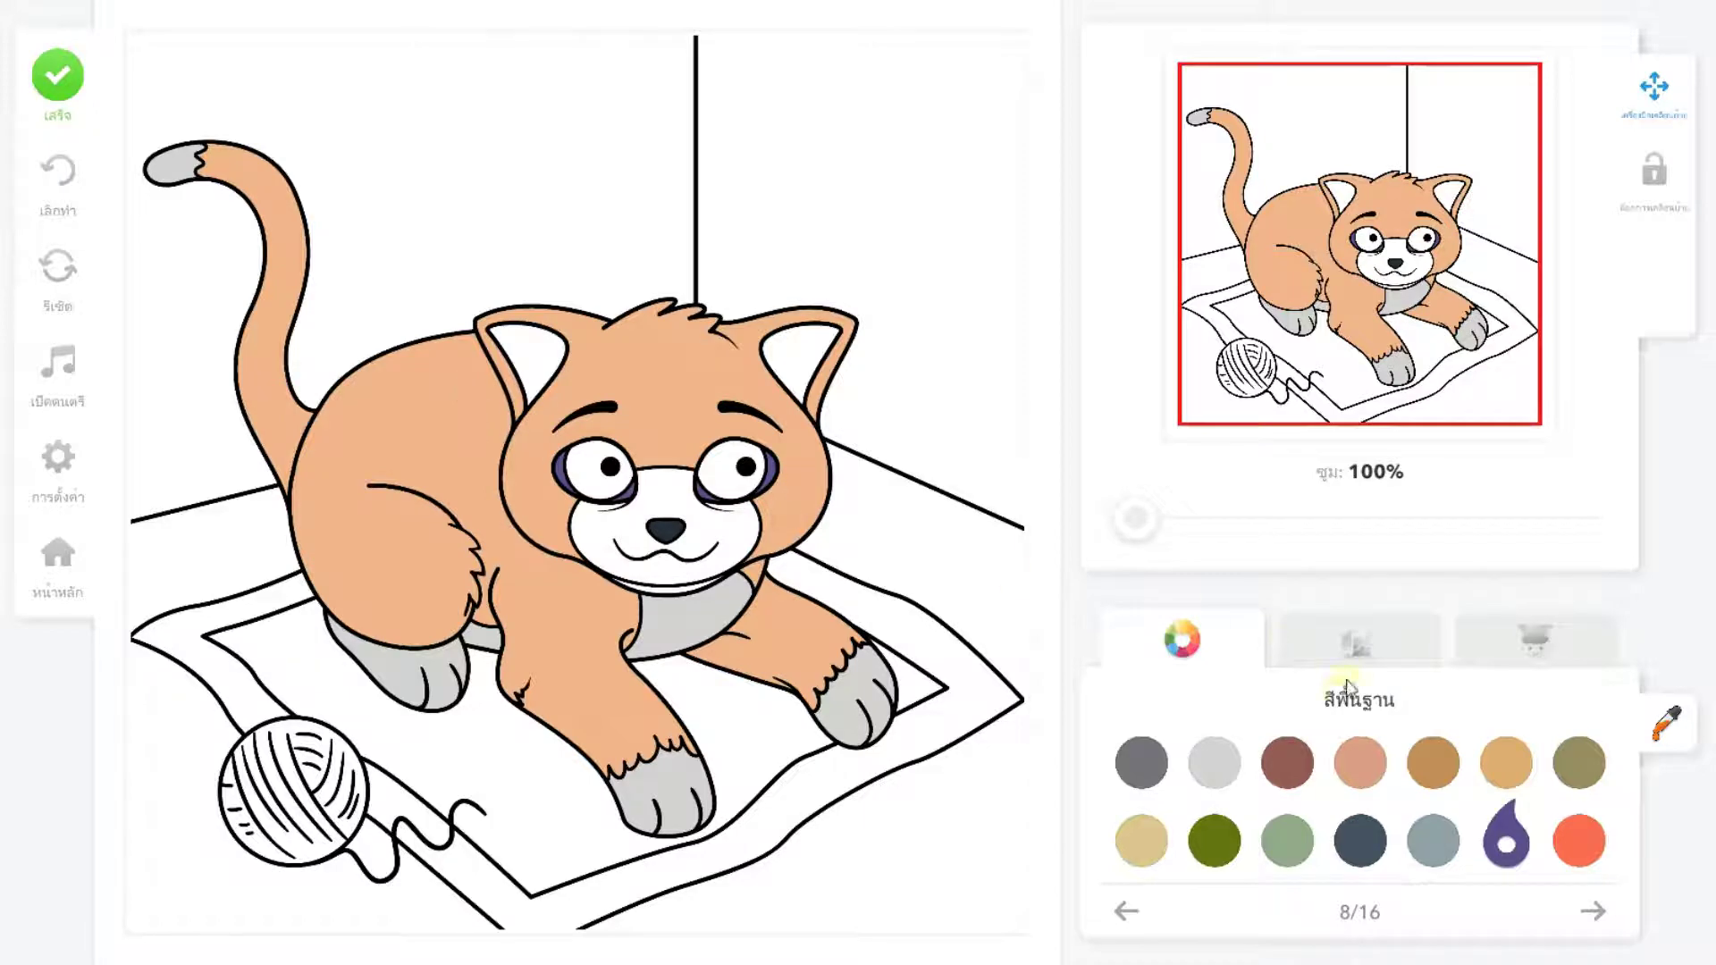
Fill the ball of yarn with olive green from page 8 and both walls with pinkish violet from page 11
left_click(1216, 837)
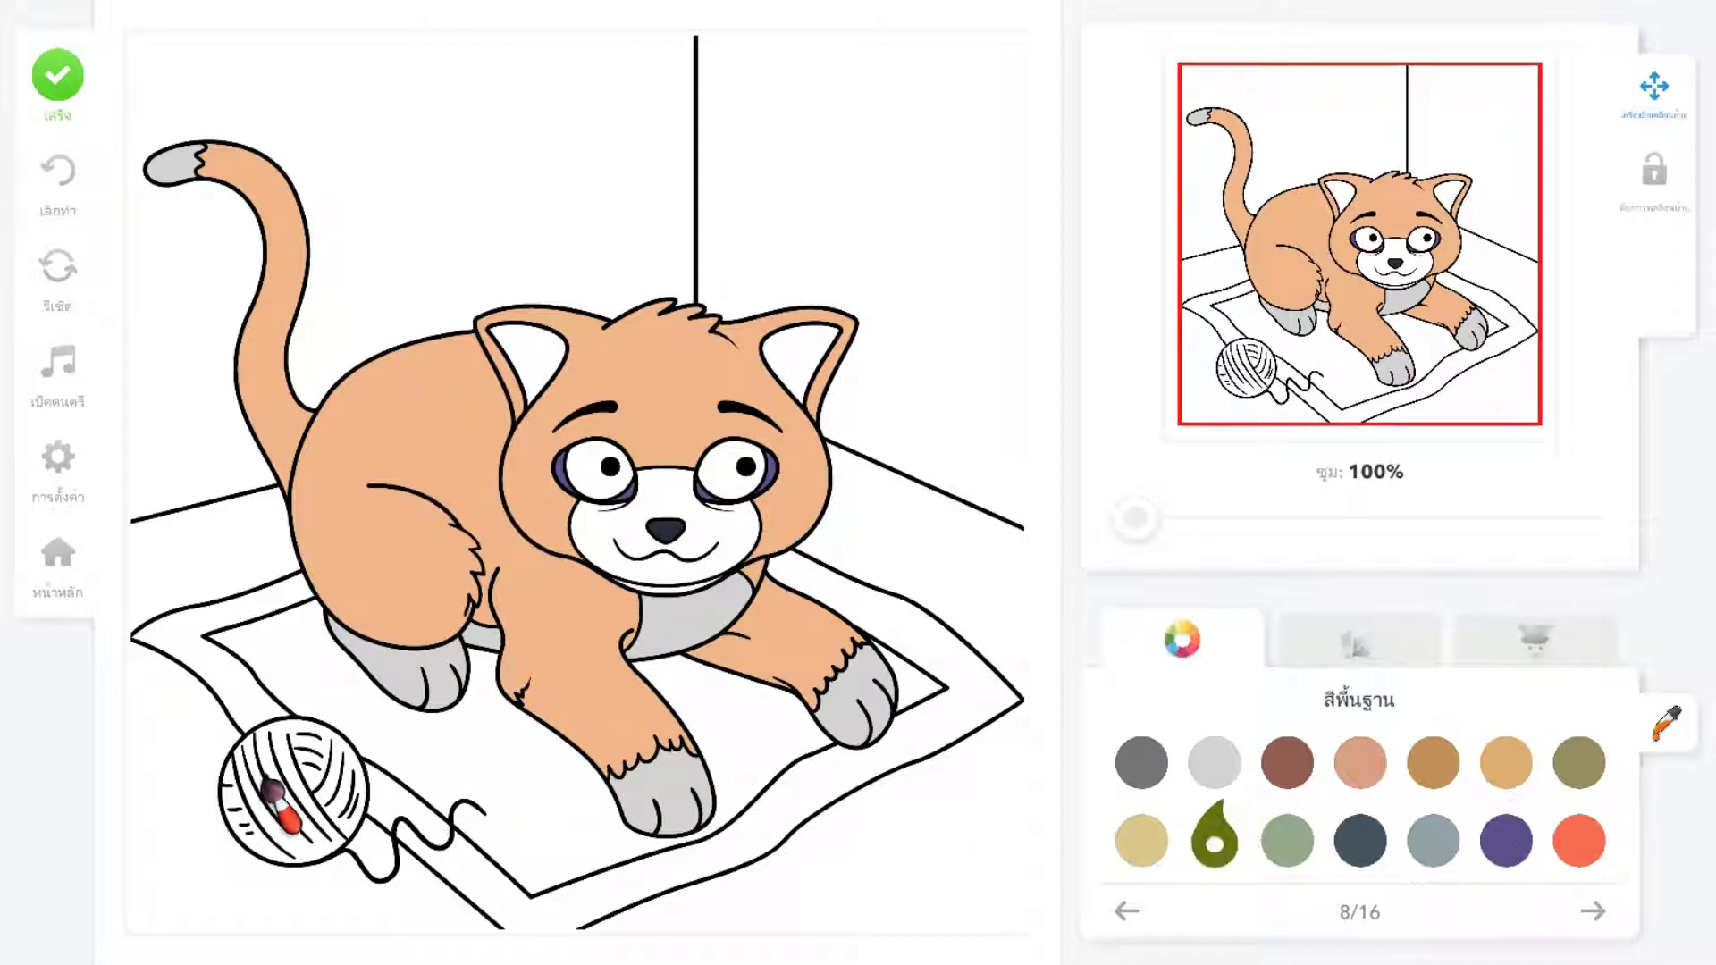
left_click(267, 786)
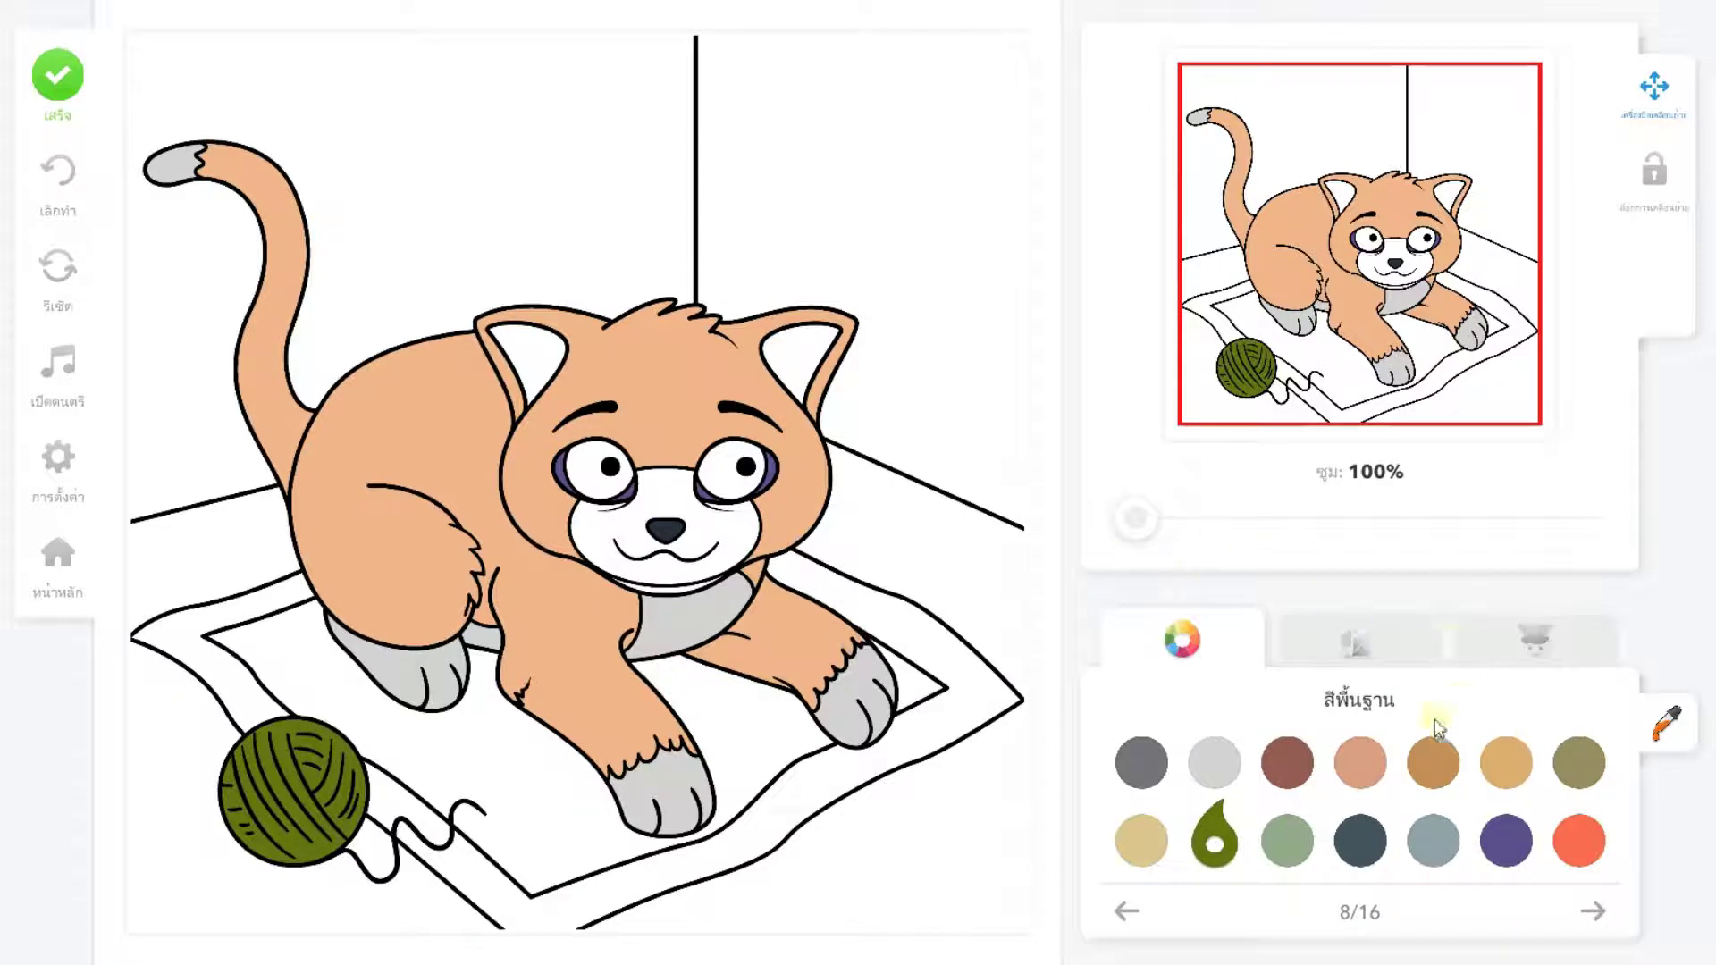
left_click(1596, 912)
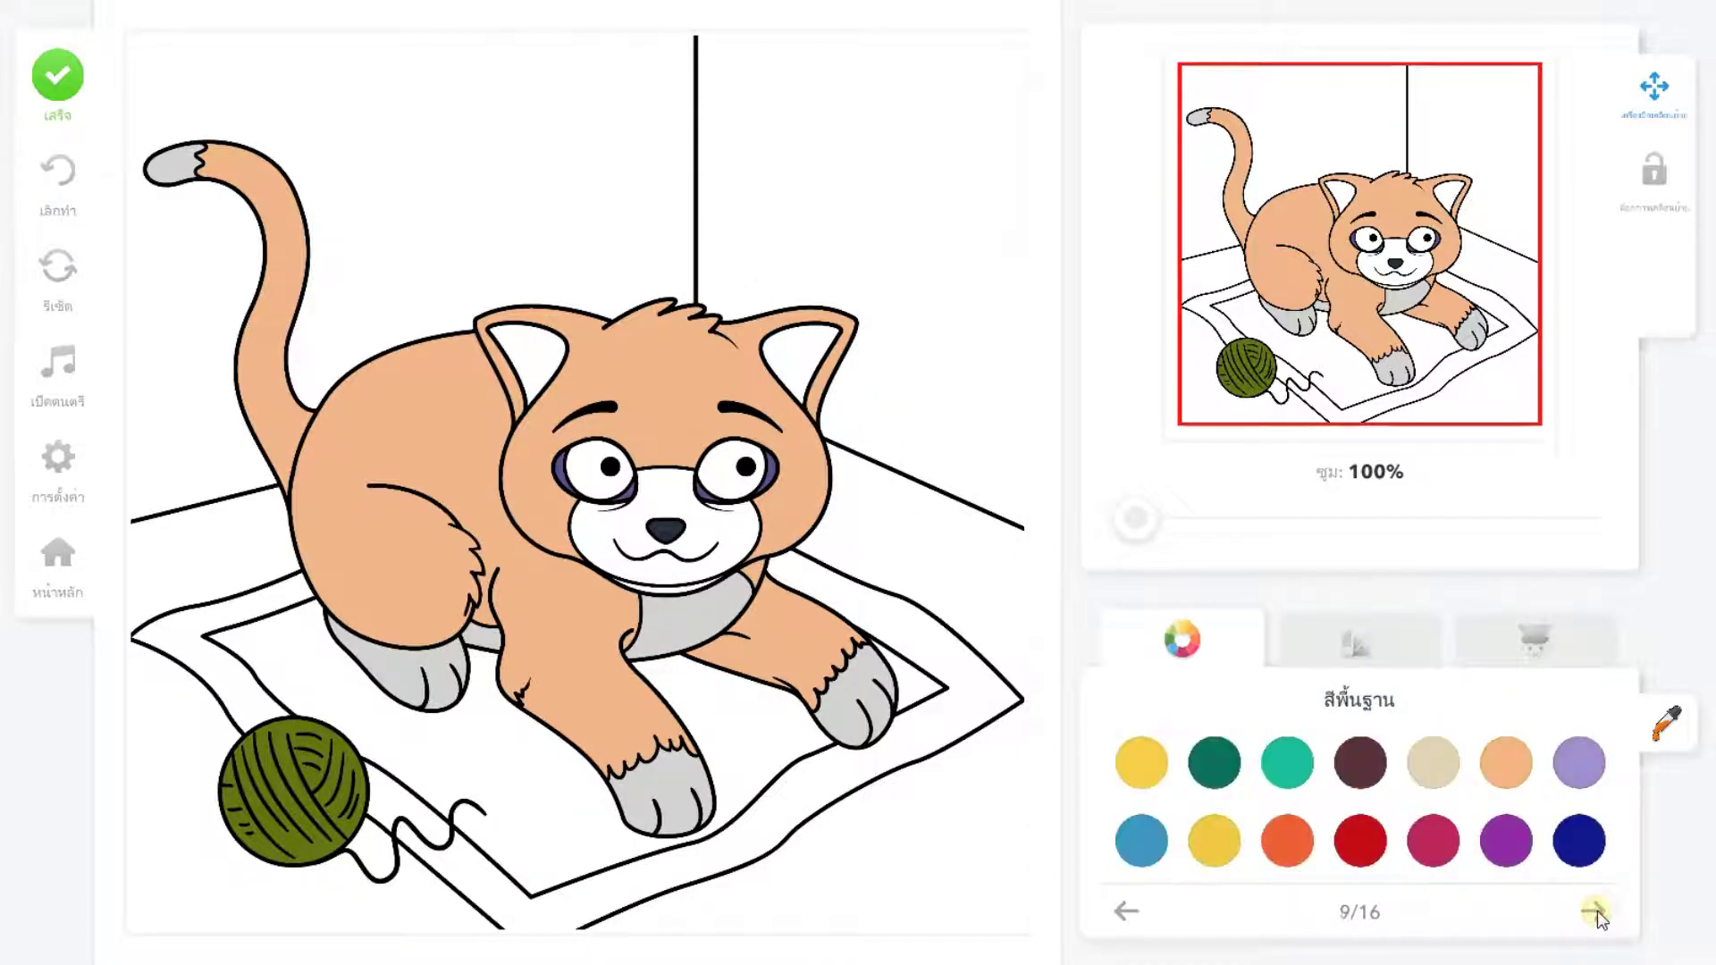
left_click(1597, 912)
left_click(1597, 912)
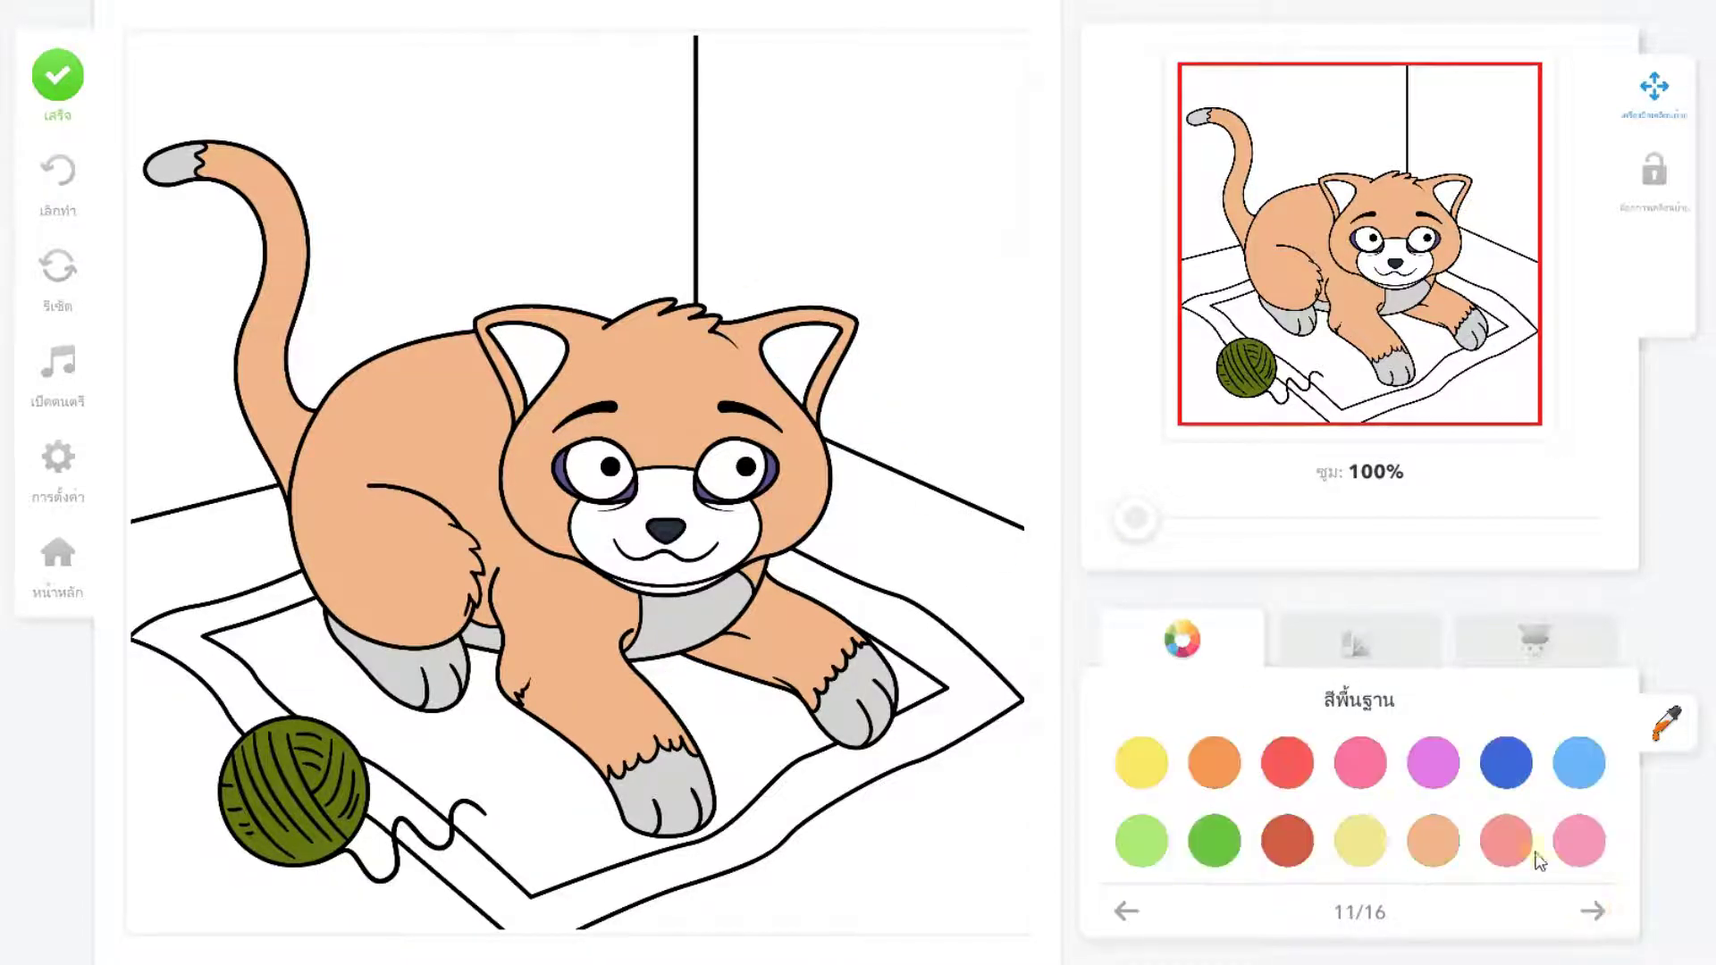
left_click(1433, 762)
left_click(912, 263)
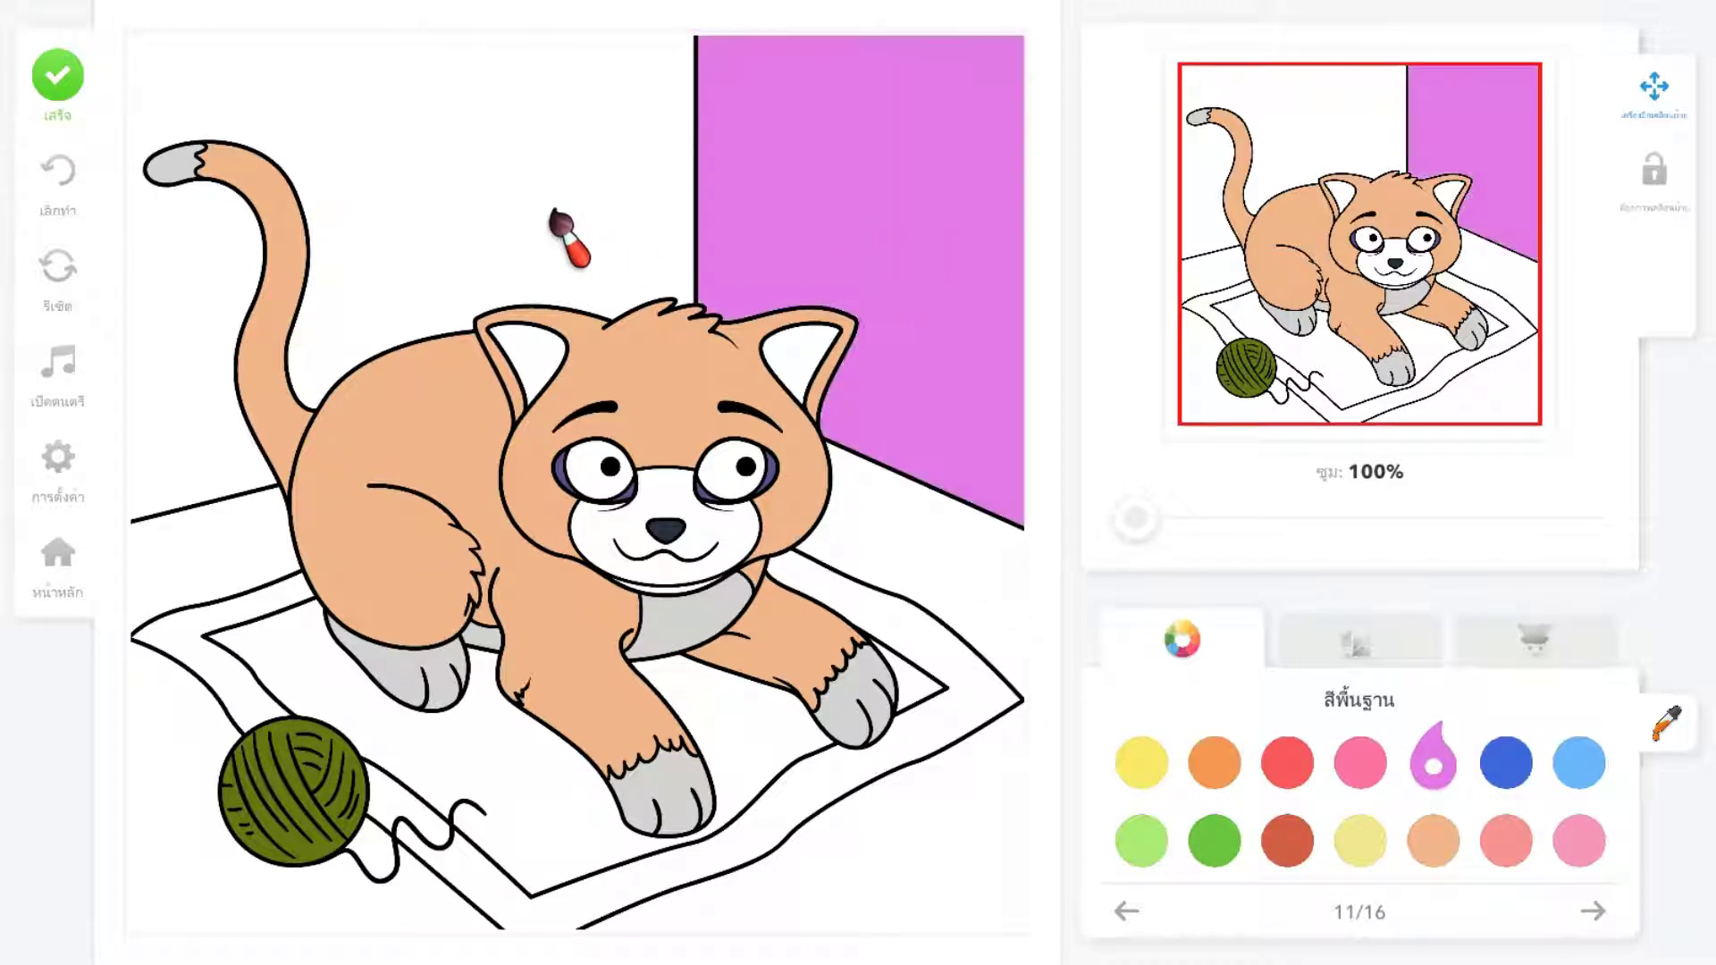
left_click(548, 224)
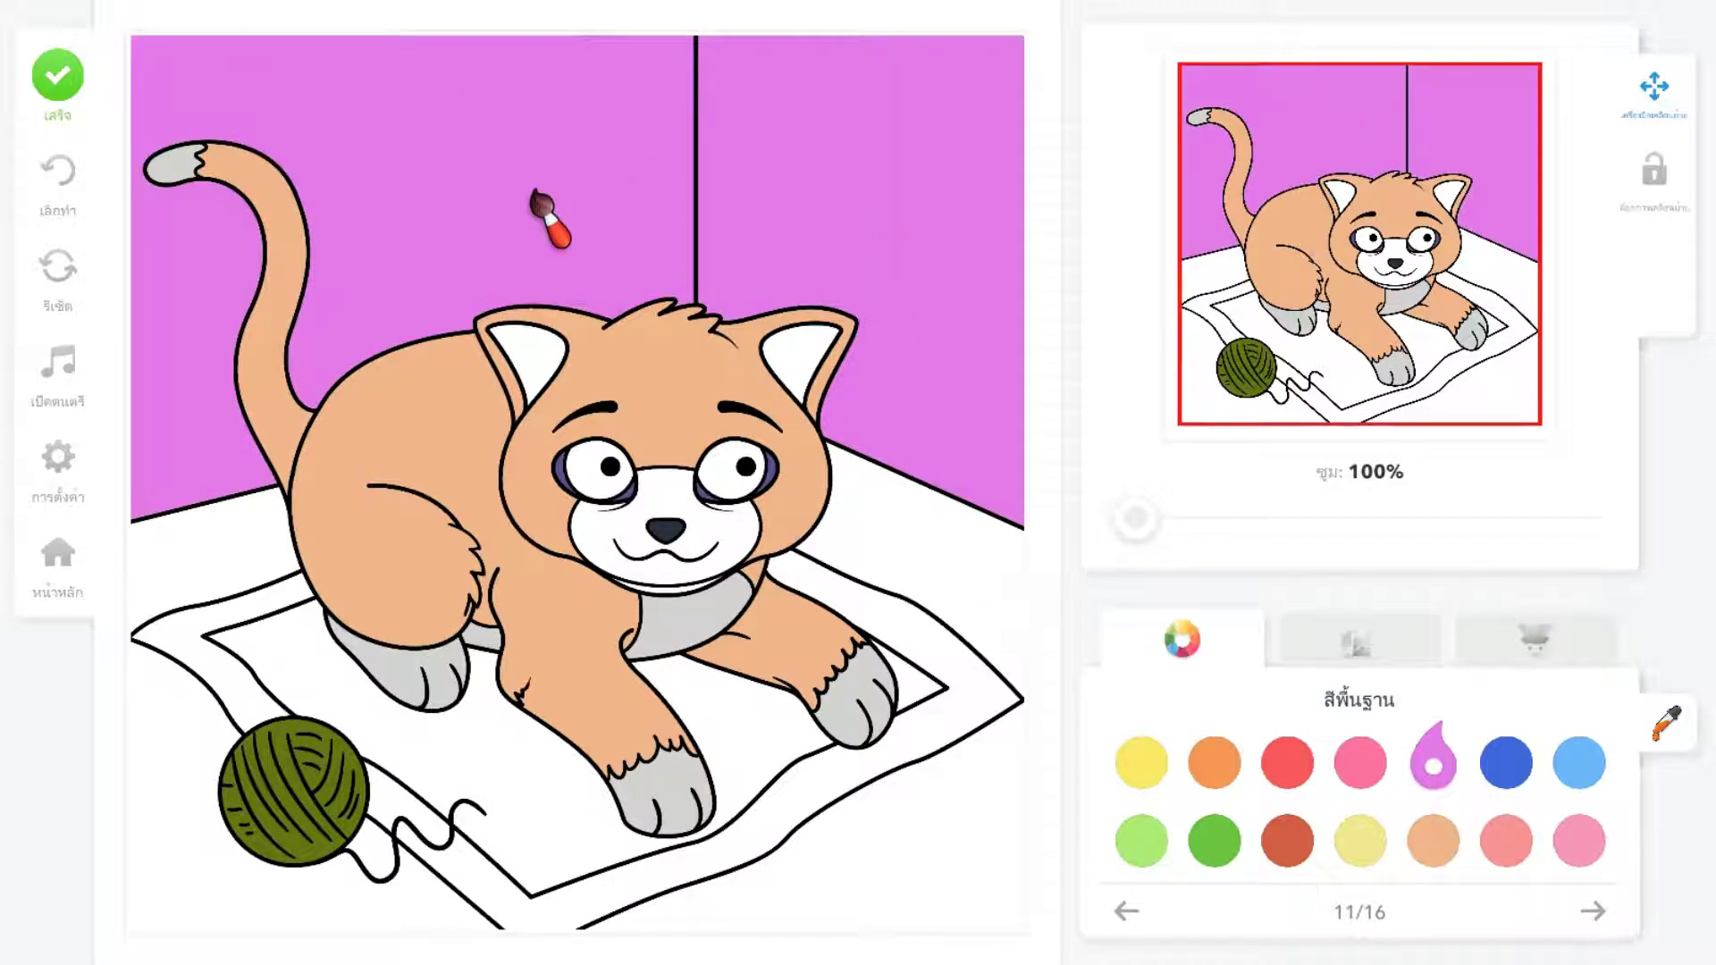
Fill the rug's border with light blue and its centre with light green from page 12 of the basic colours
left_click(1592, 912)
left_click(1278, 770)
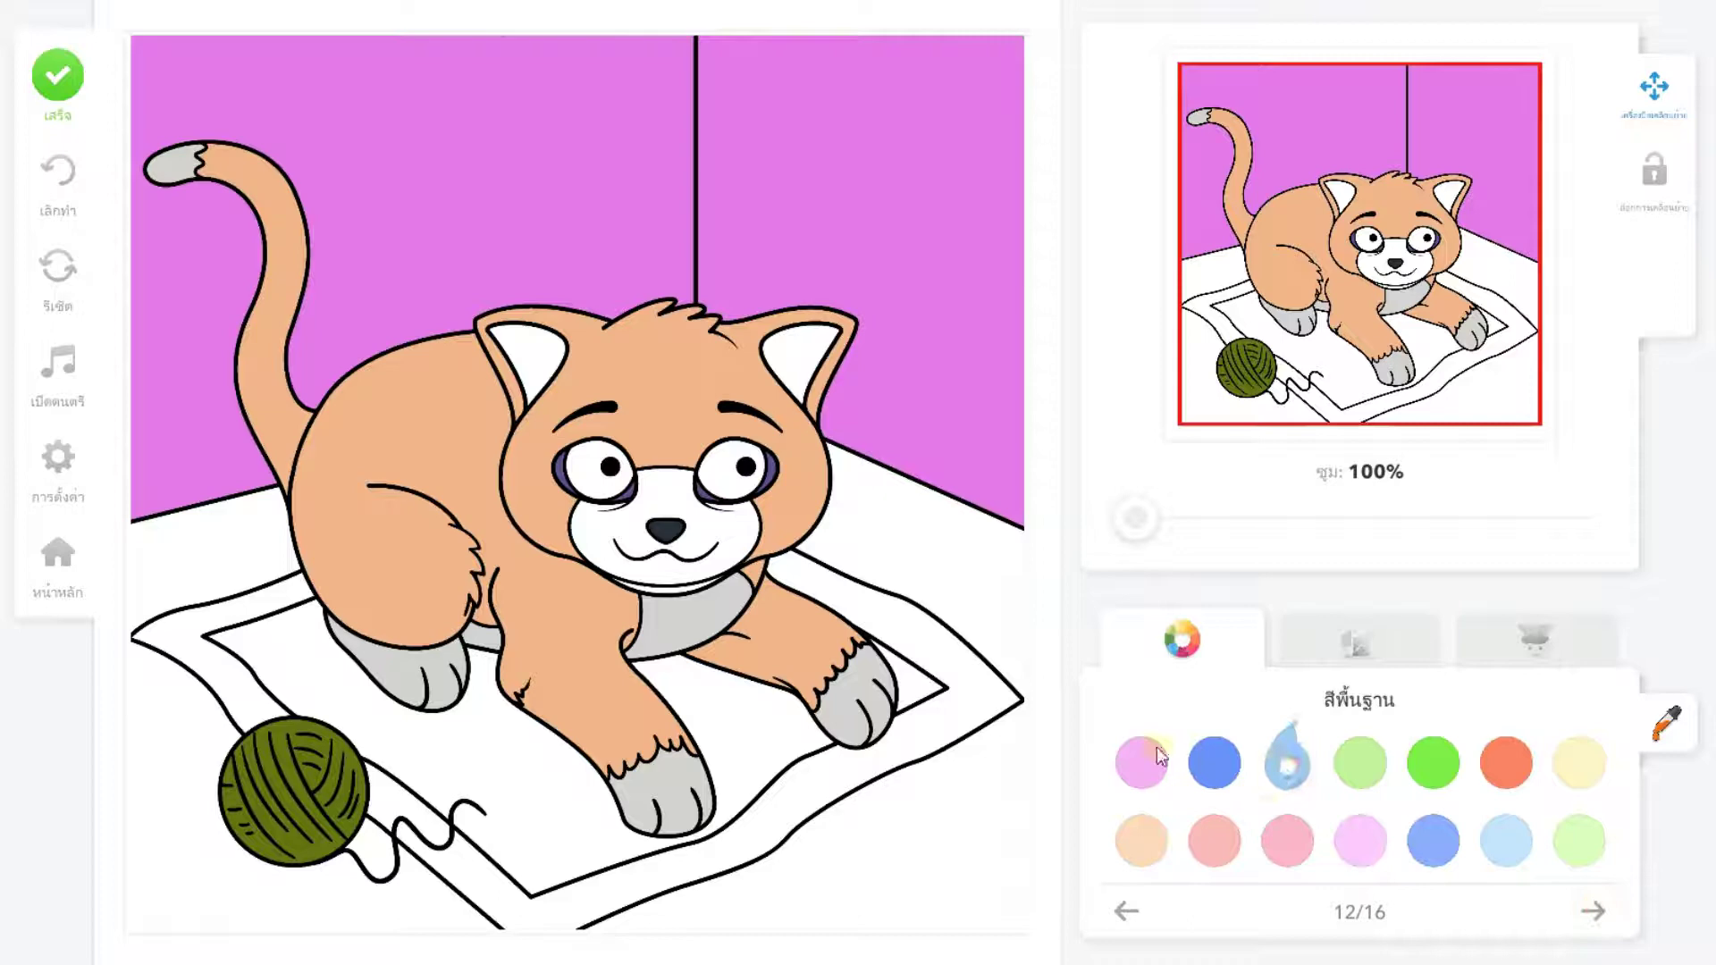
left_click(994, 696)
left_click(214, 687)
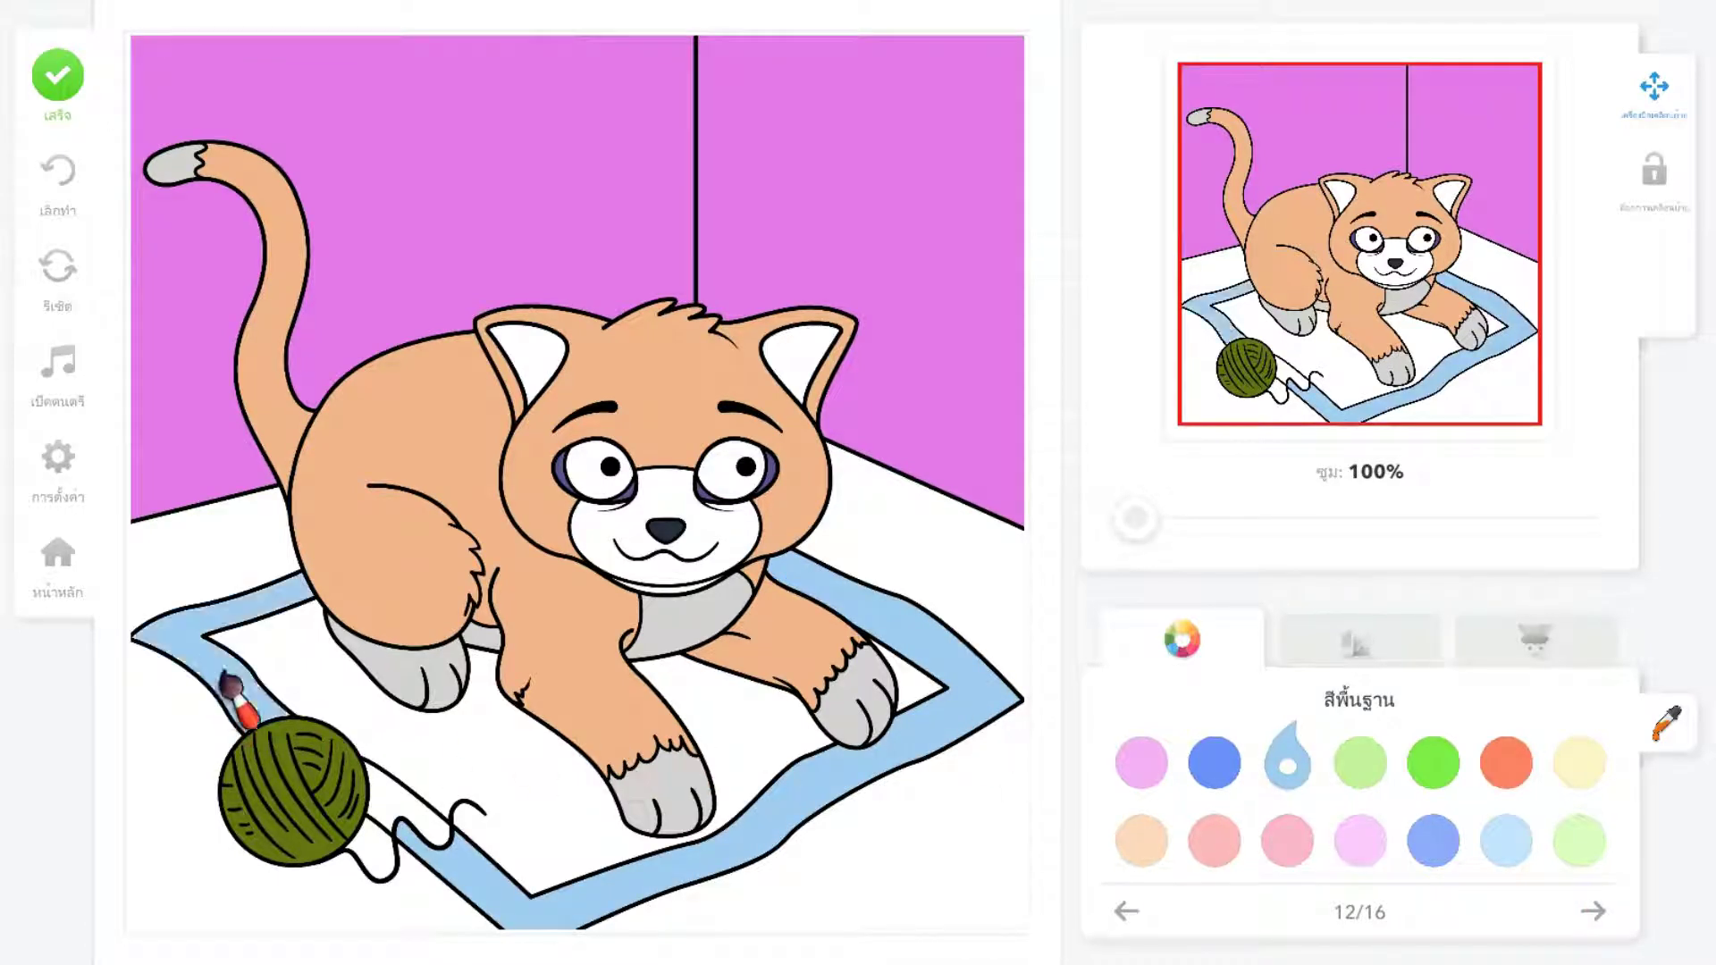
left_click(382, 814)
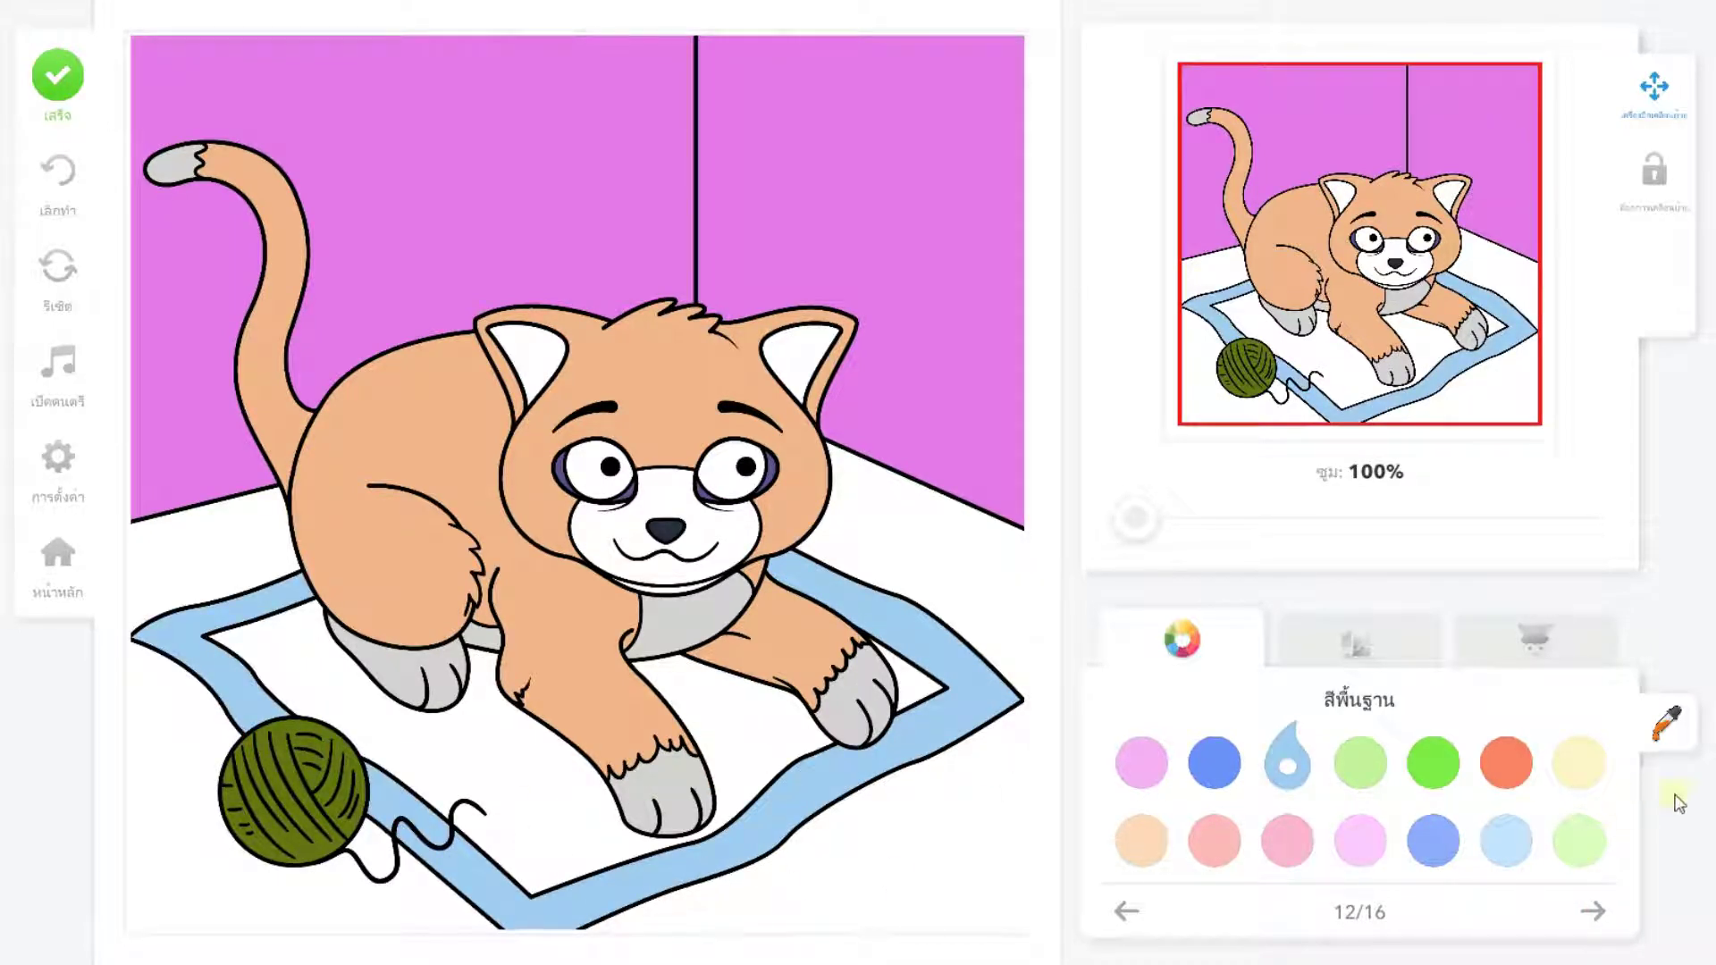
left_click(1361, 767)
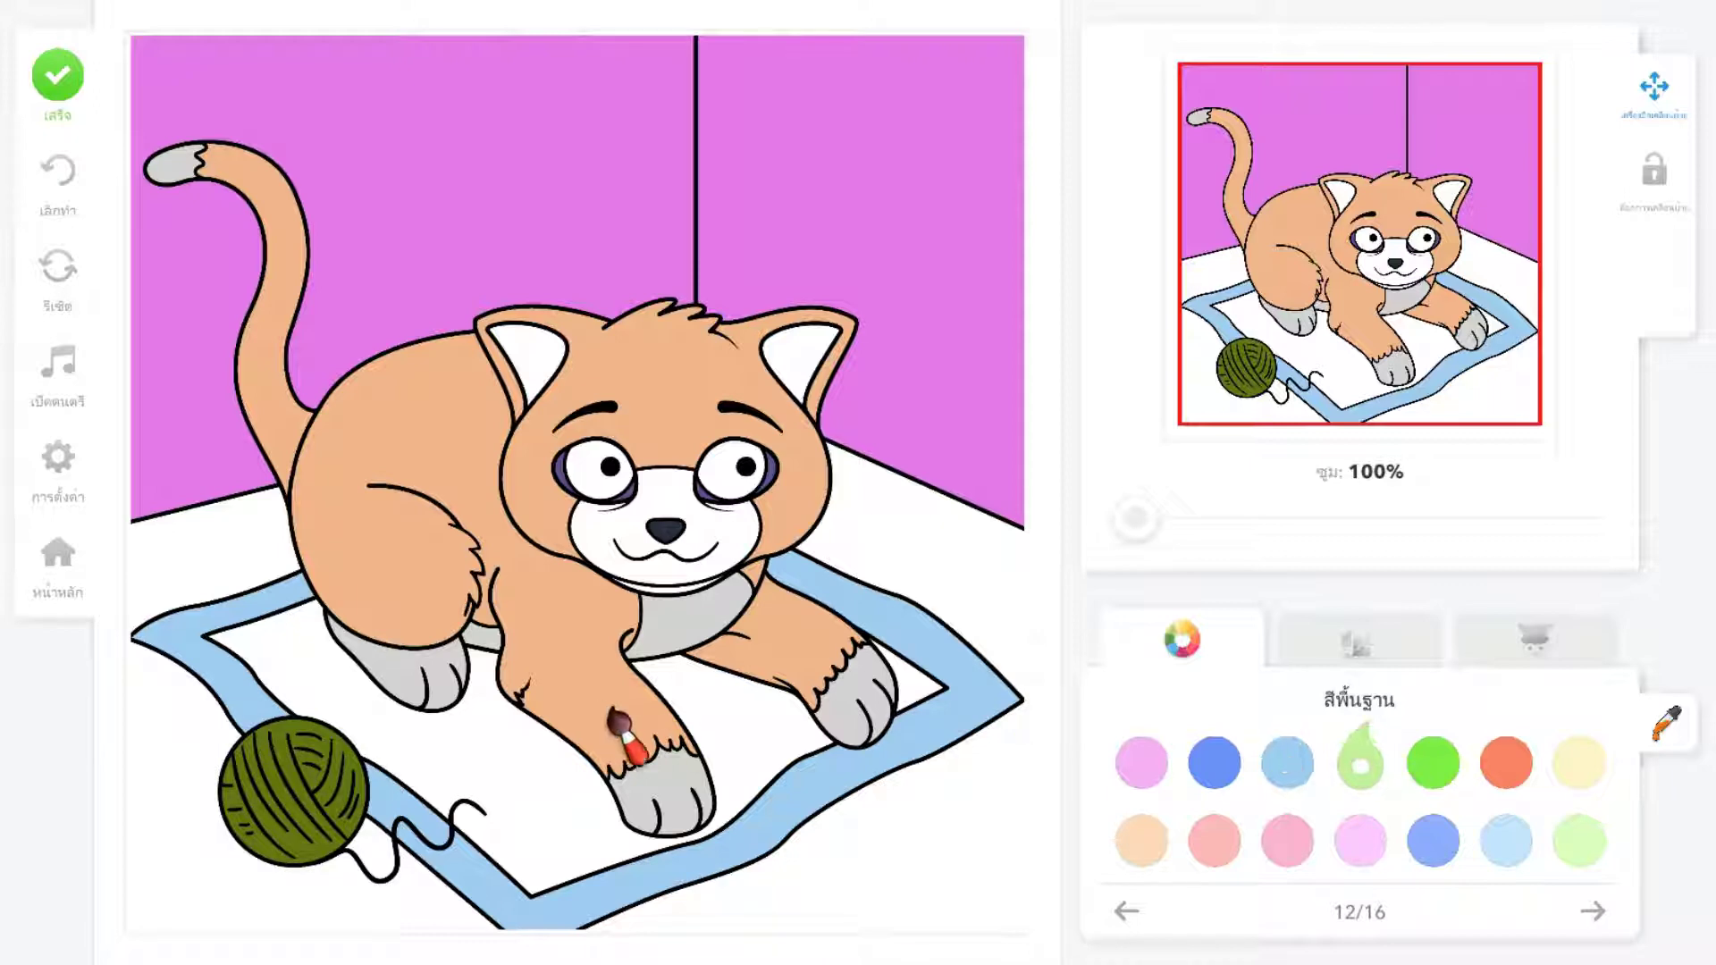
left_click(703, 711)
left_click(902, 696)
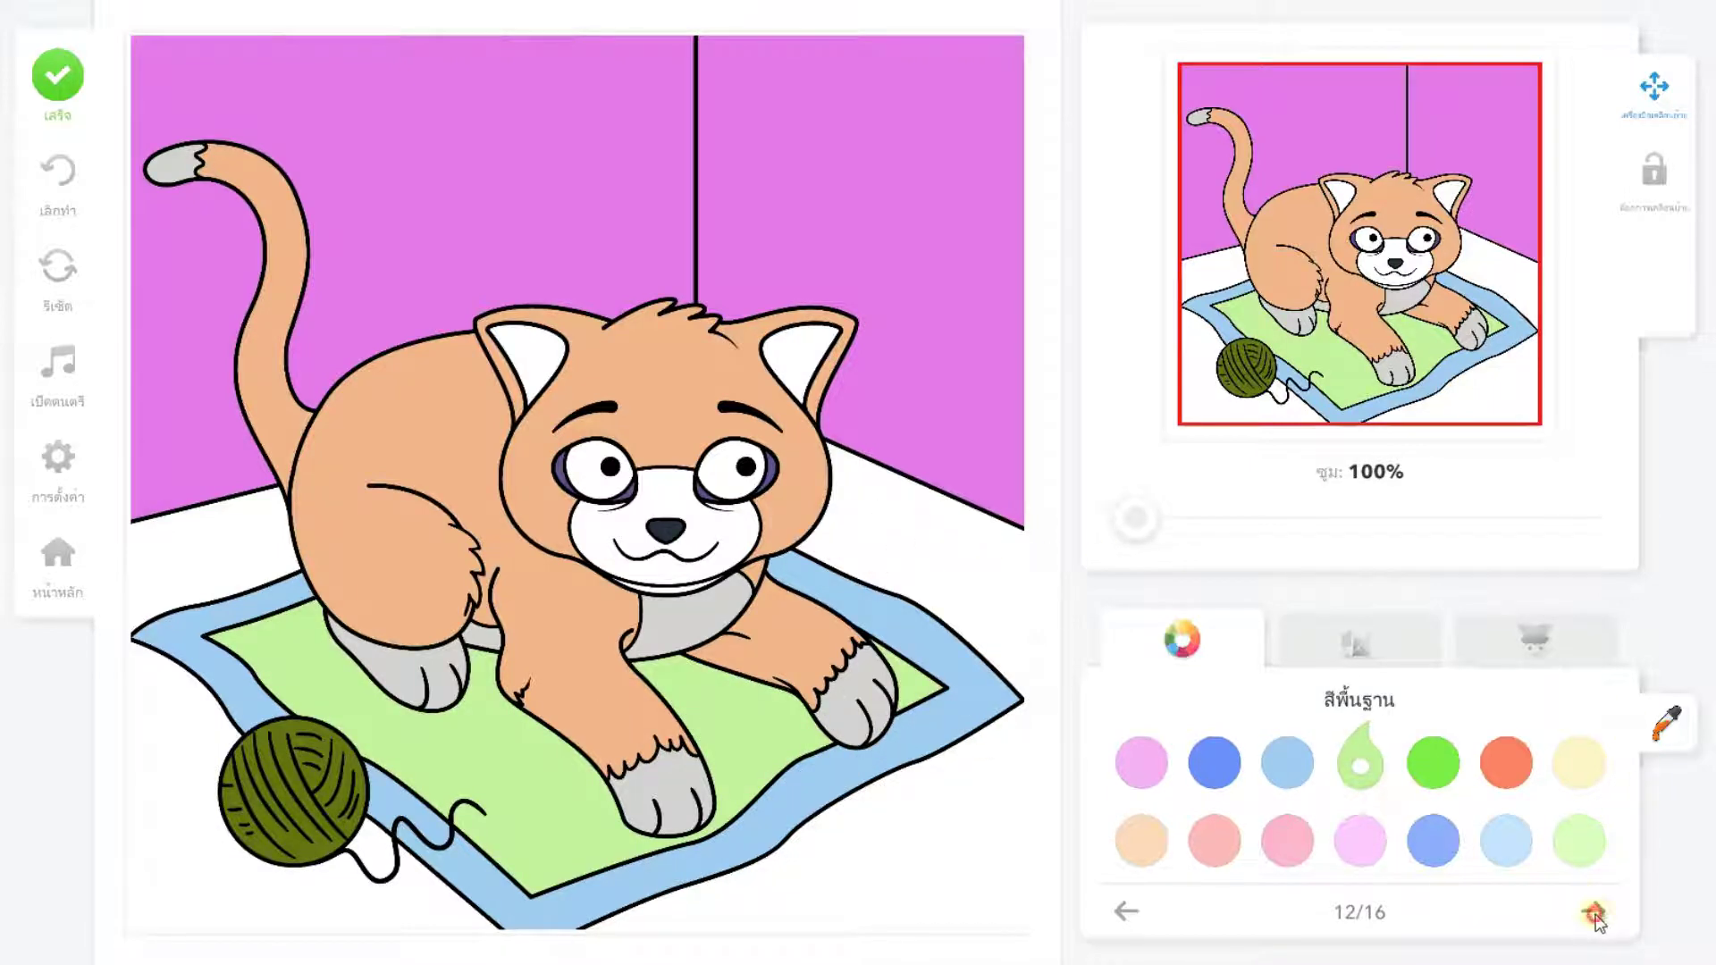
Fill all the floor areas around the rug with pale yellow from page 12 of the basic colours
left_click(1590, 910)
left_click(1126, 925)
left_click(1579, 767)
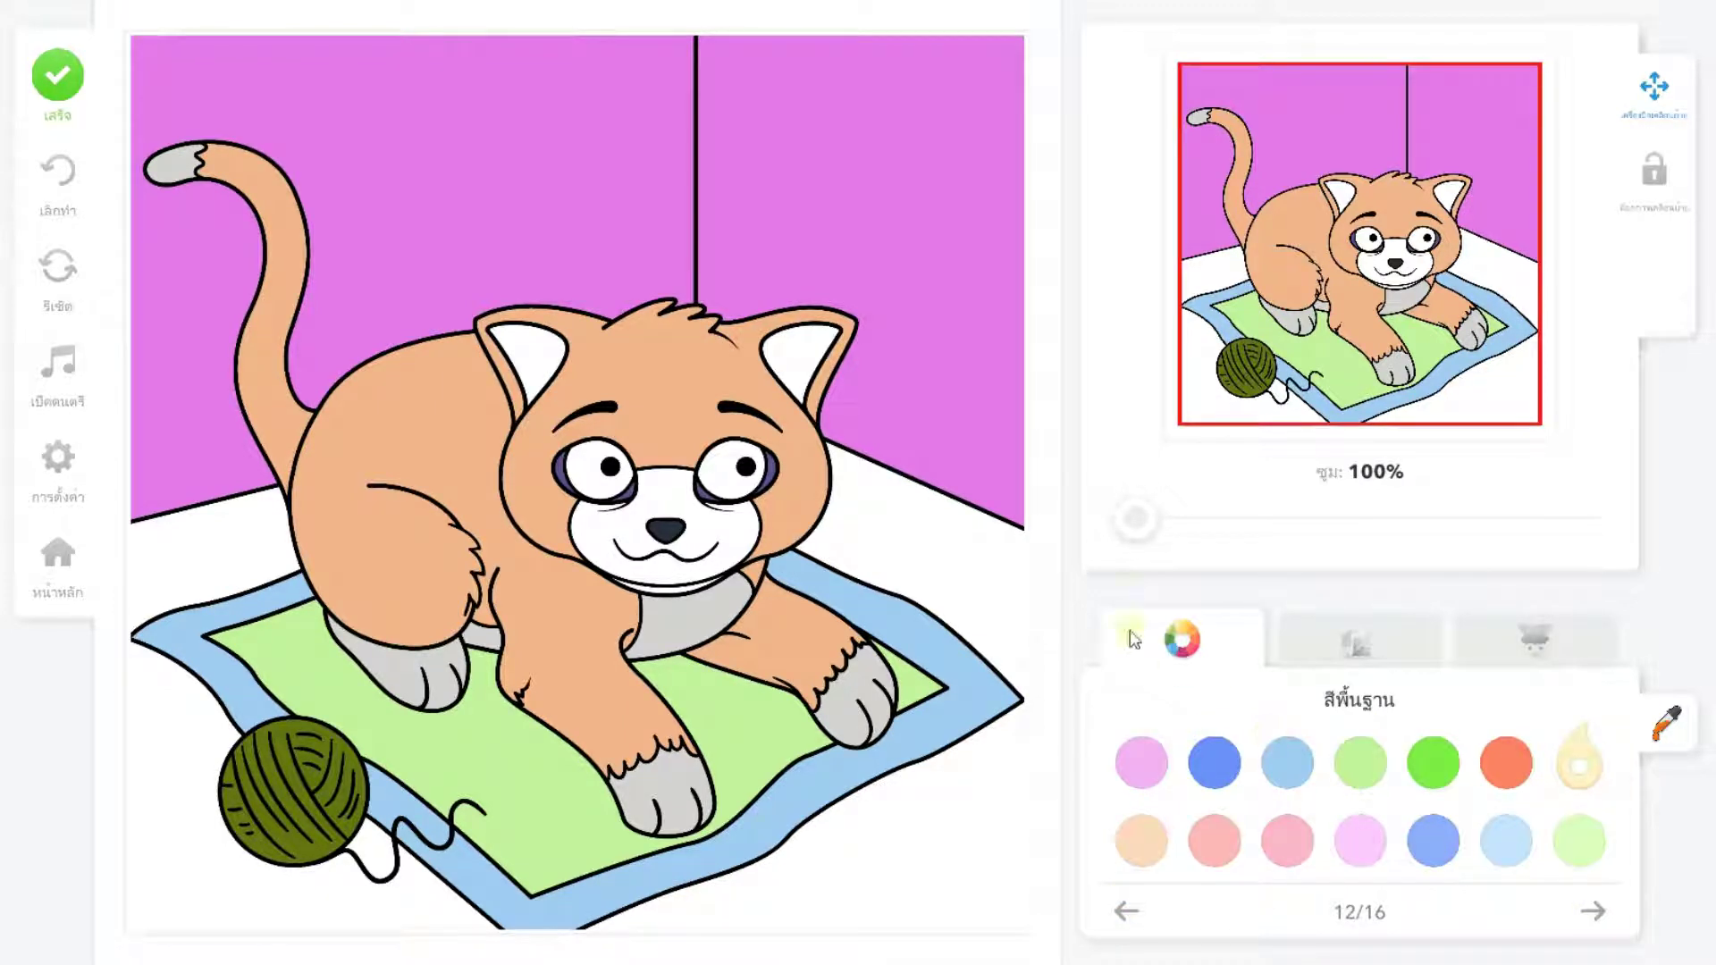
left_click(967, 572)
left_click(208, 524)
left_click(183, 715)
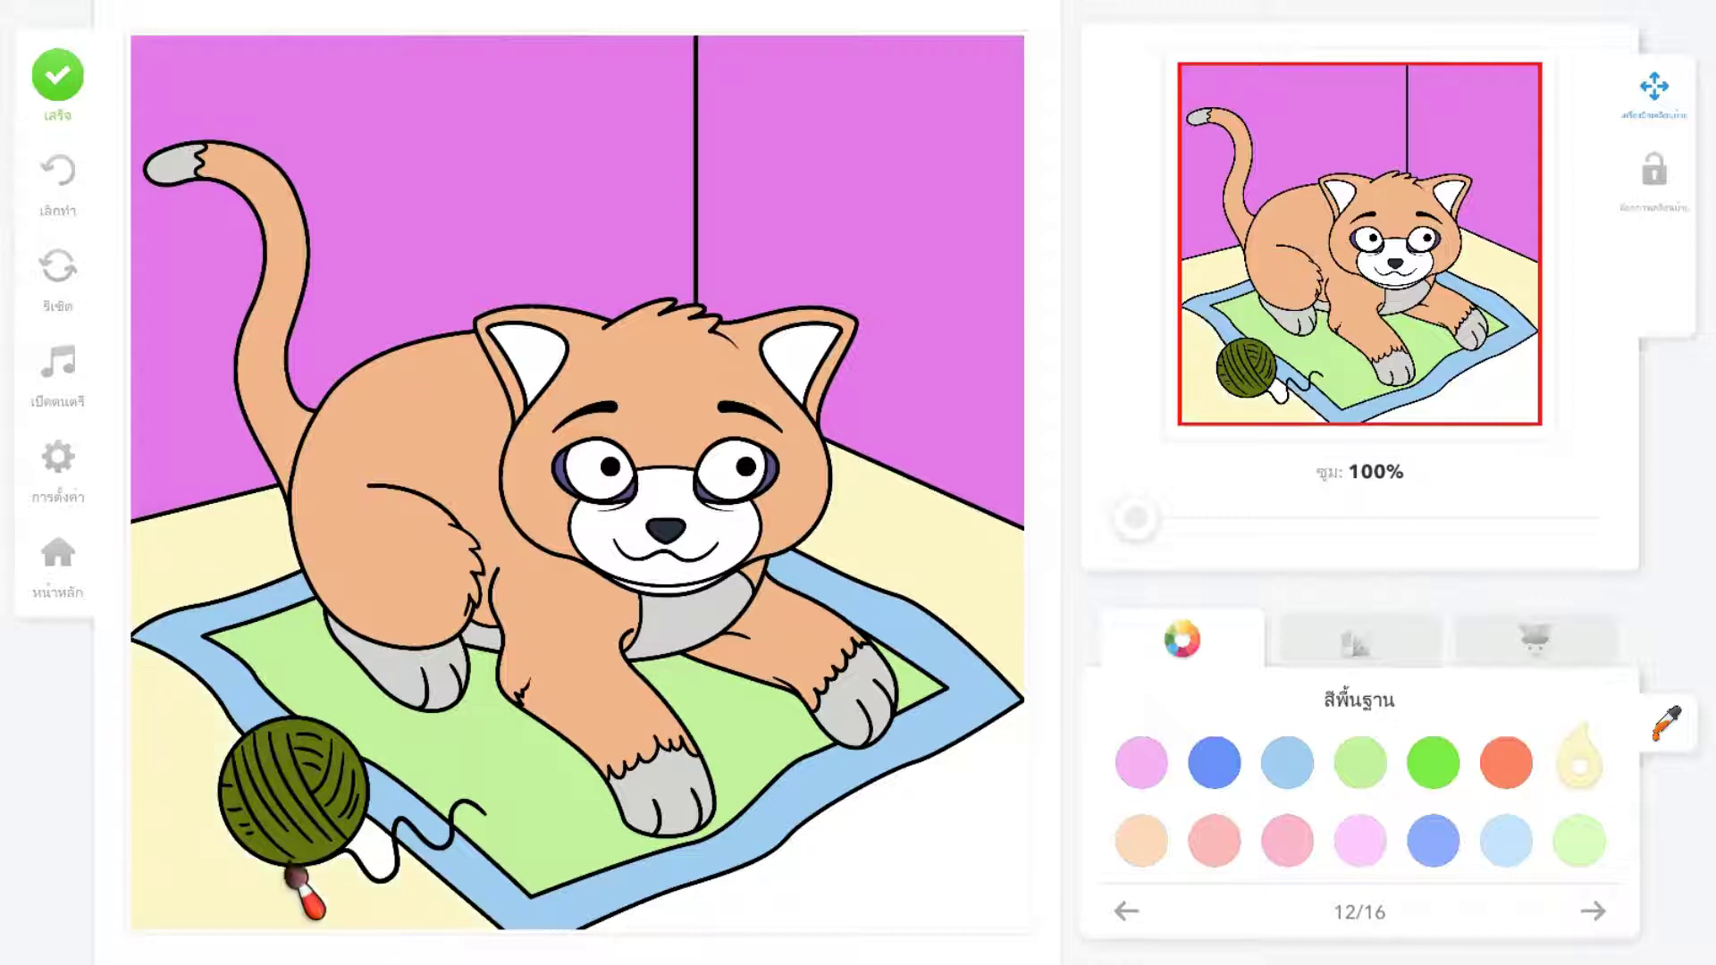
left_click(937, 856)
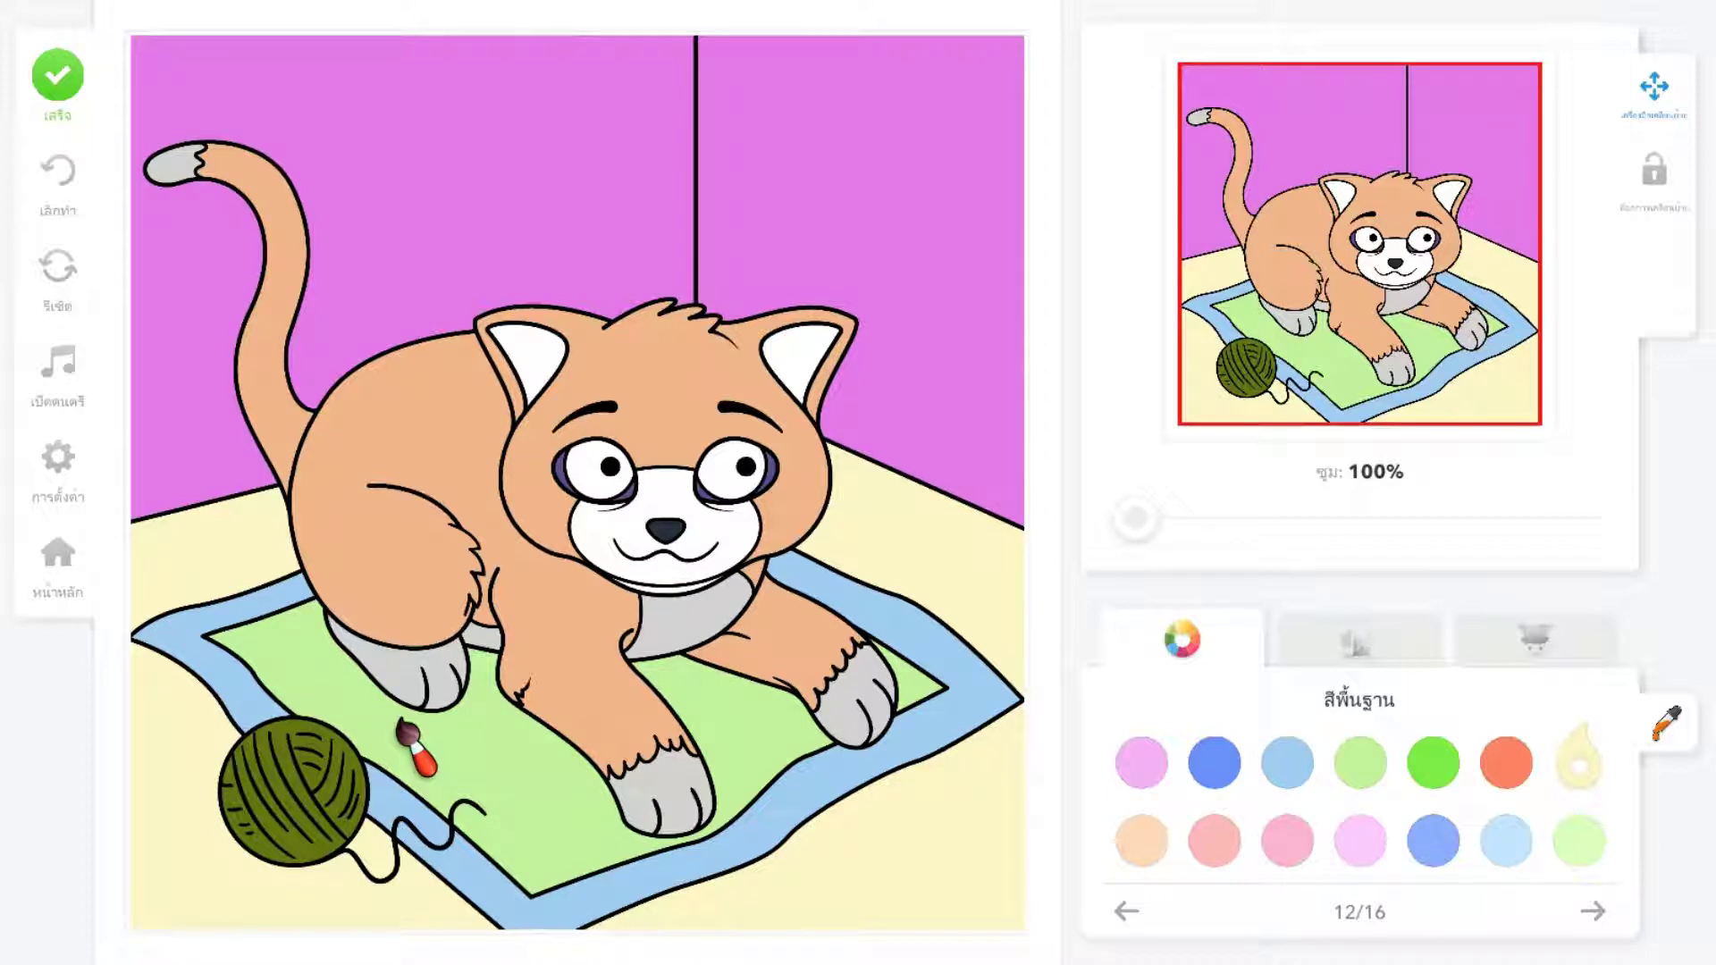
Reopen the coloured cat picture from the gallery and finish the colouring to reach the filter choices
left_click(63, 570)
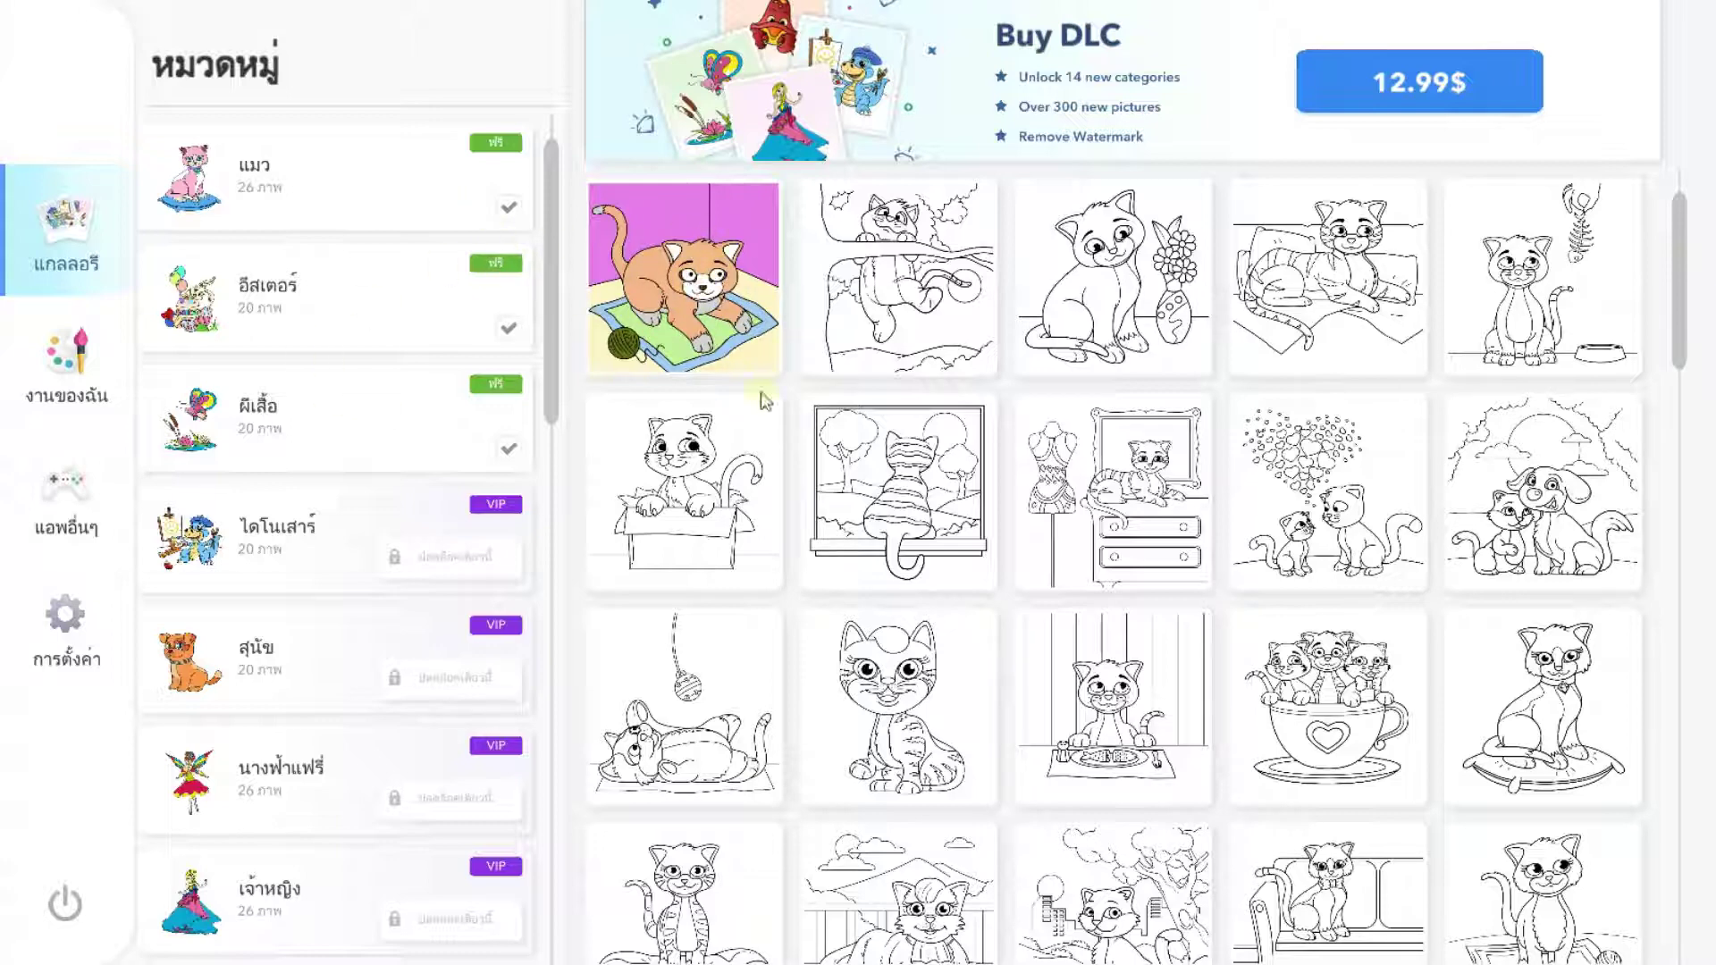
left_click(688, 268)
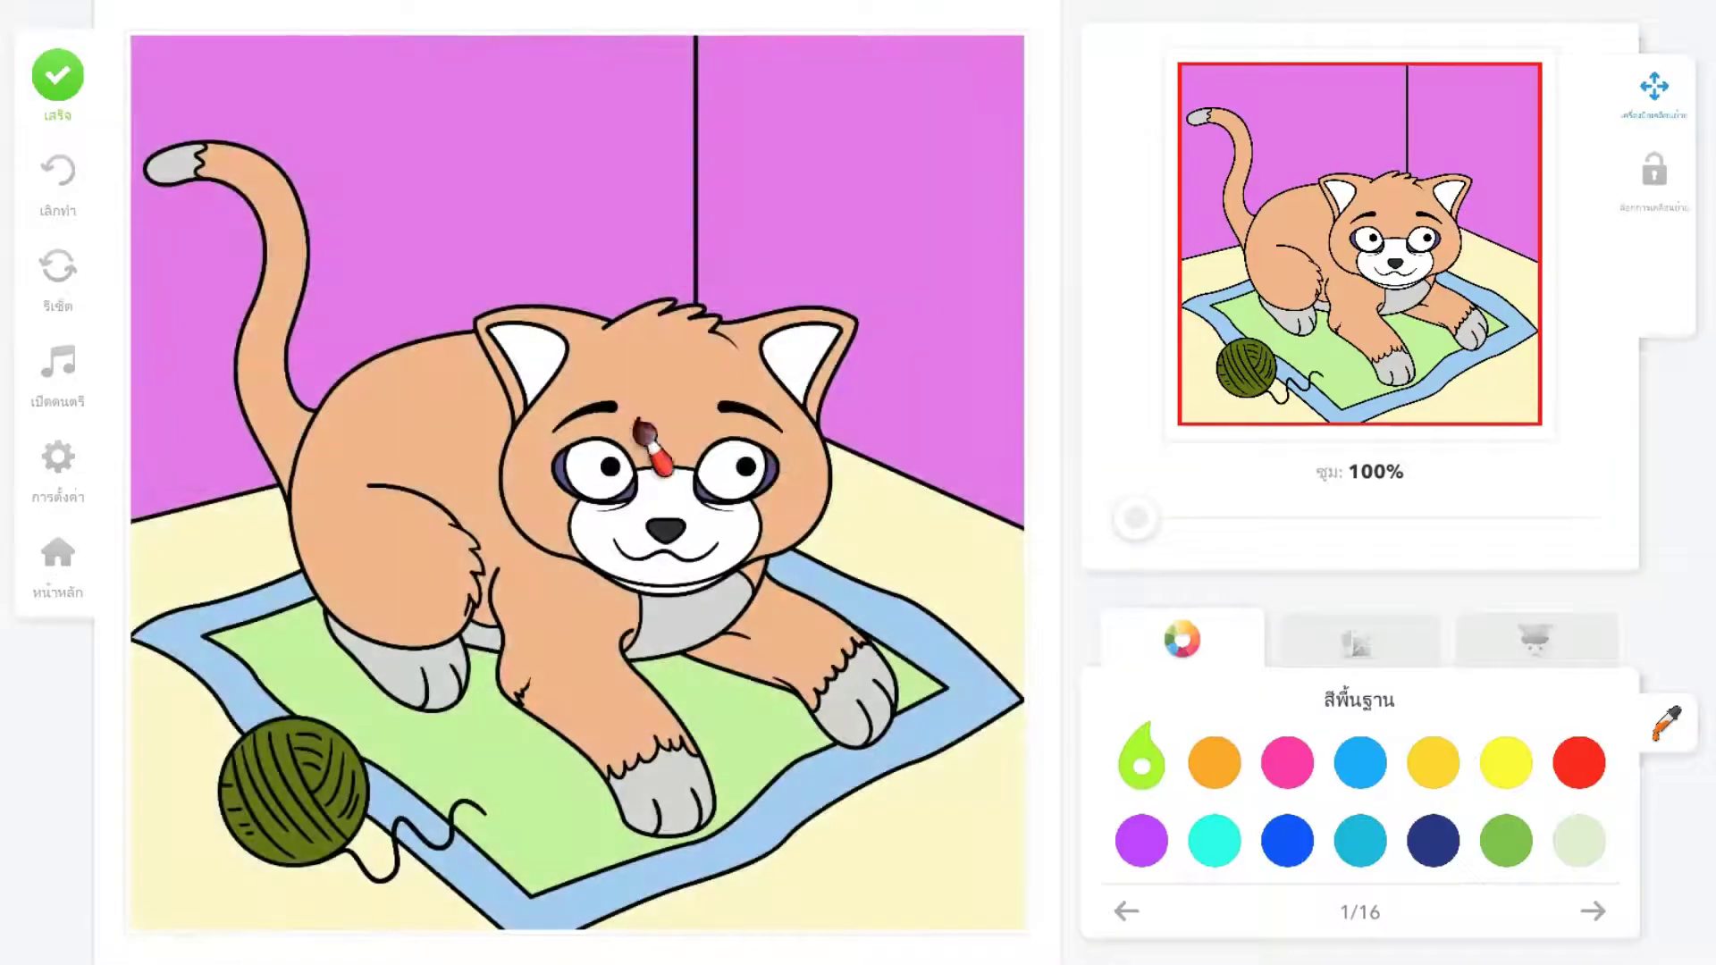
left_click(59, 80)
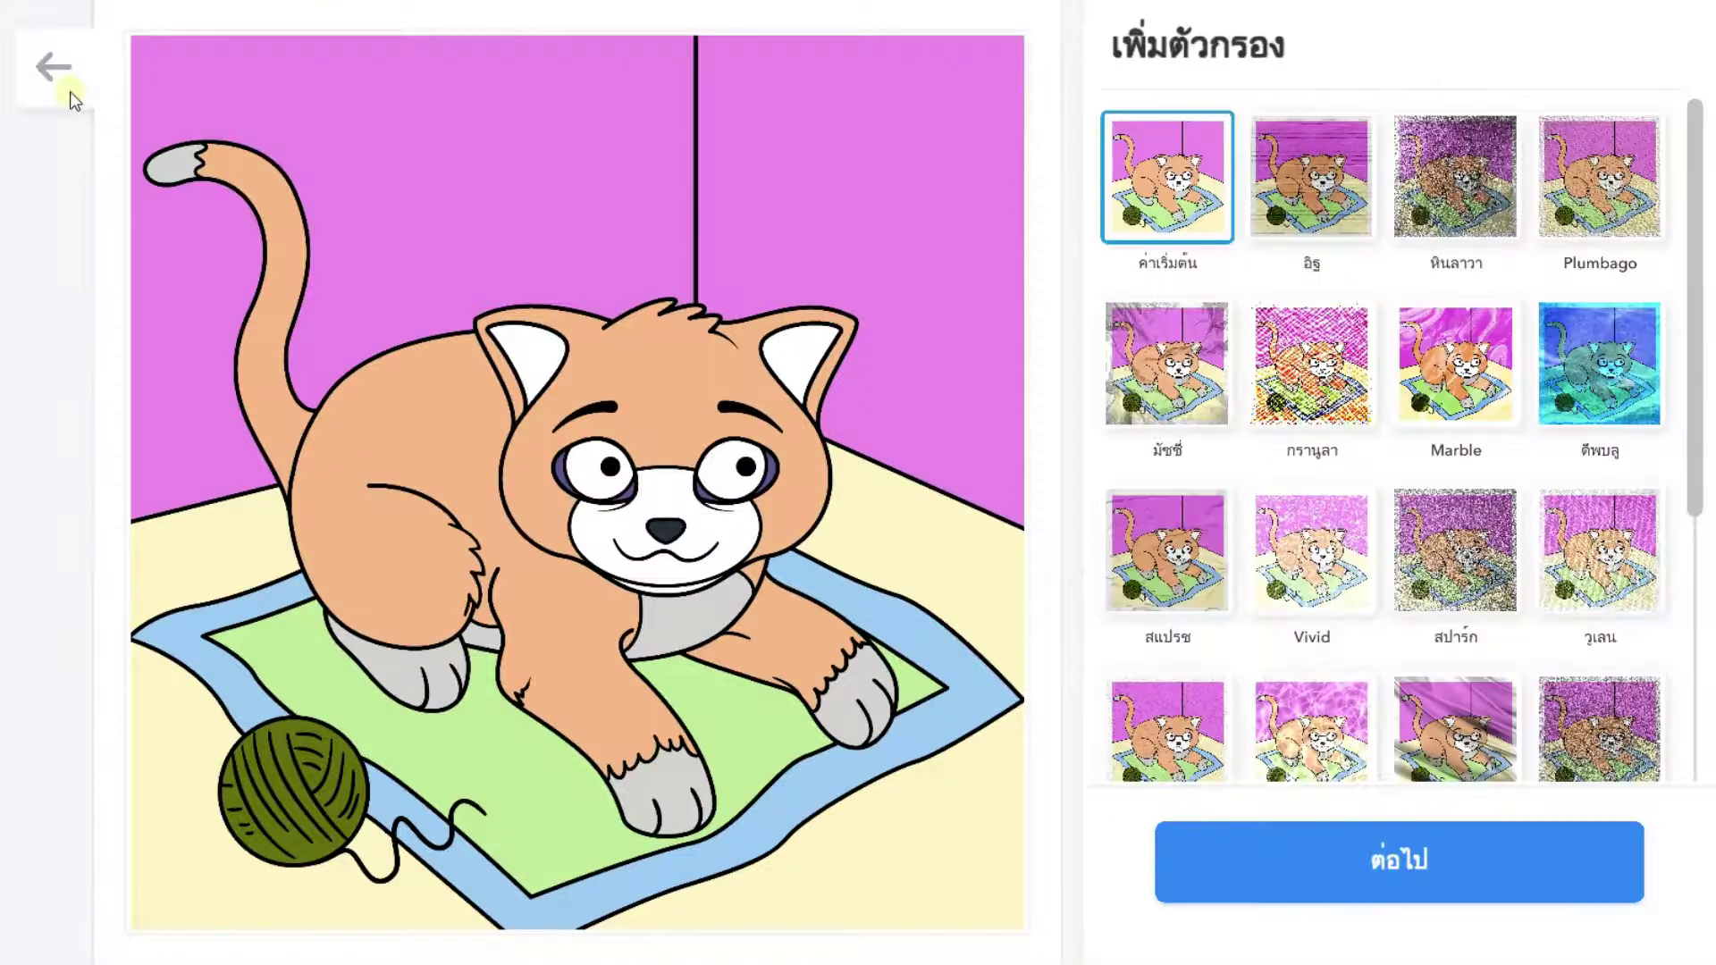
Preview several filters on the cat picture, including brick, lava stone, Plumbago, deep blue and Marble
left_click(1341, 183)
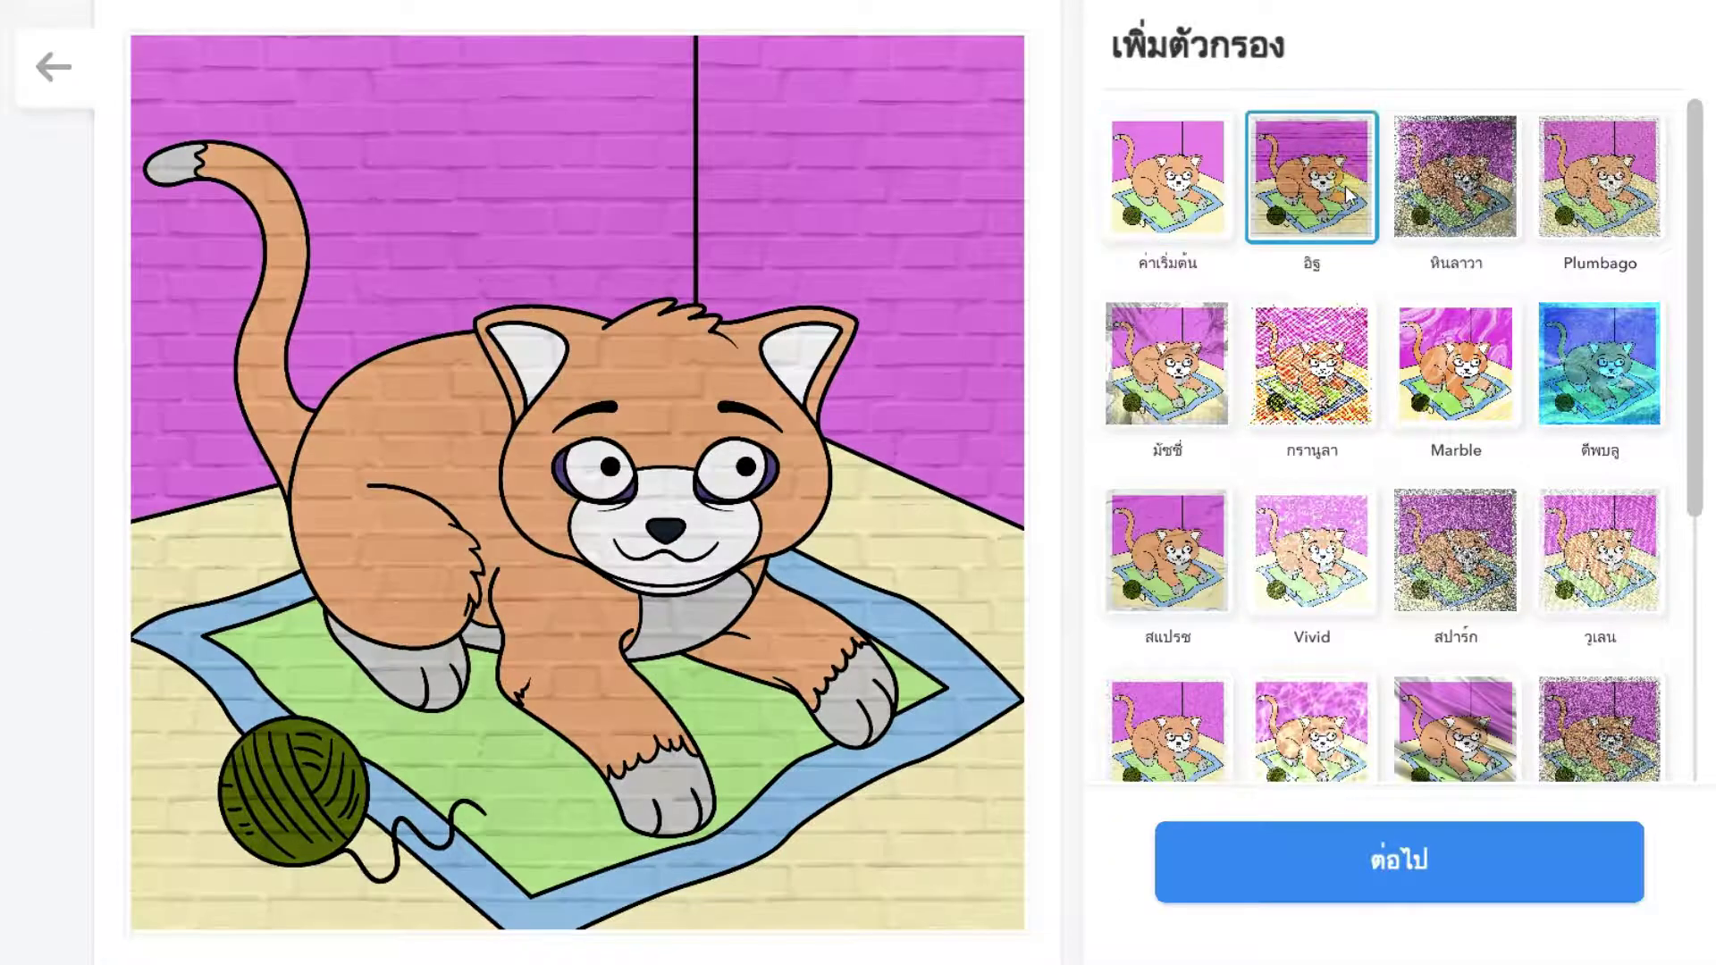
left_click(1444, 197)
left_click(1605, 179)
left_click(1582, 367)
left_click(1461, 366)
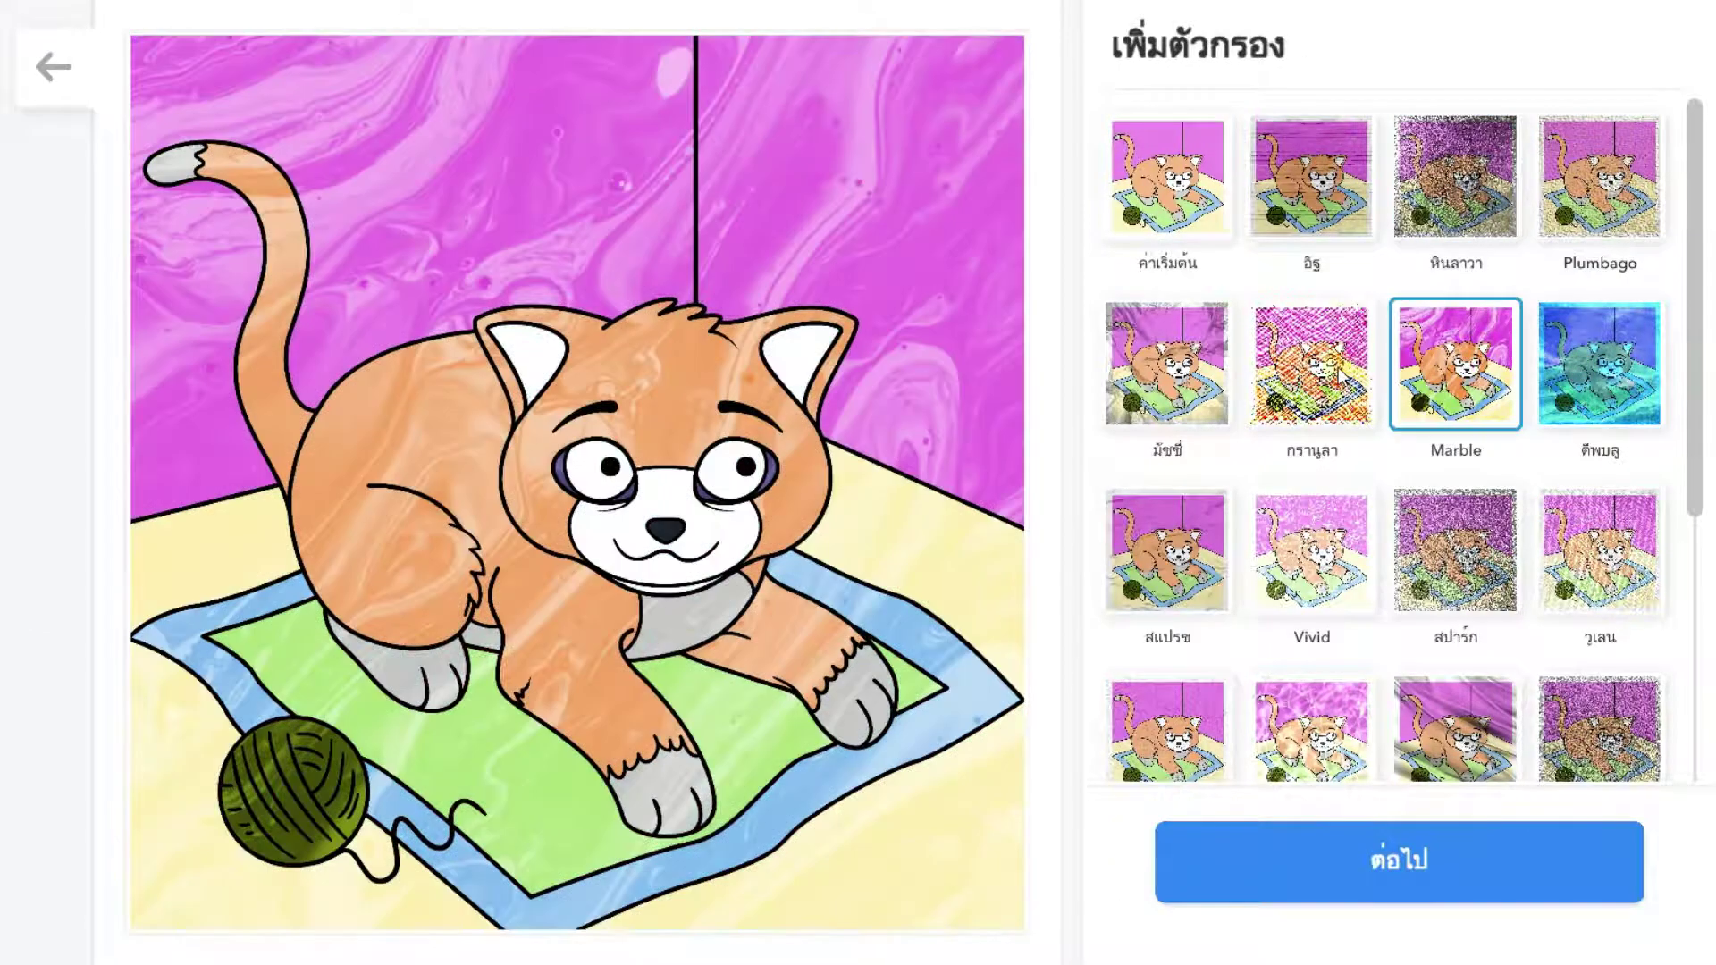
left_click(1346, 371)
left_click(1171, 375)
scroll(1341, 465, "down", 5)
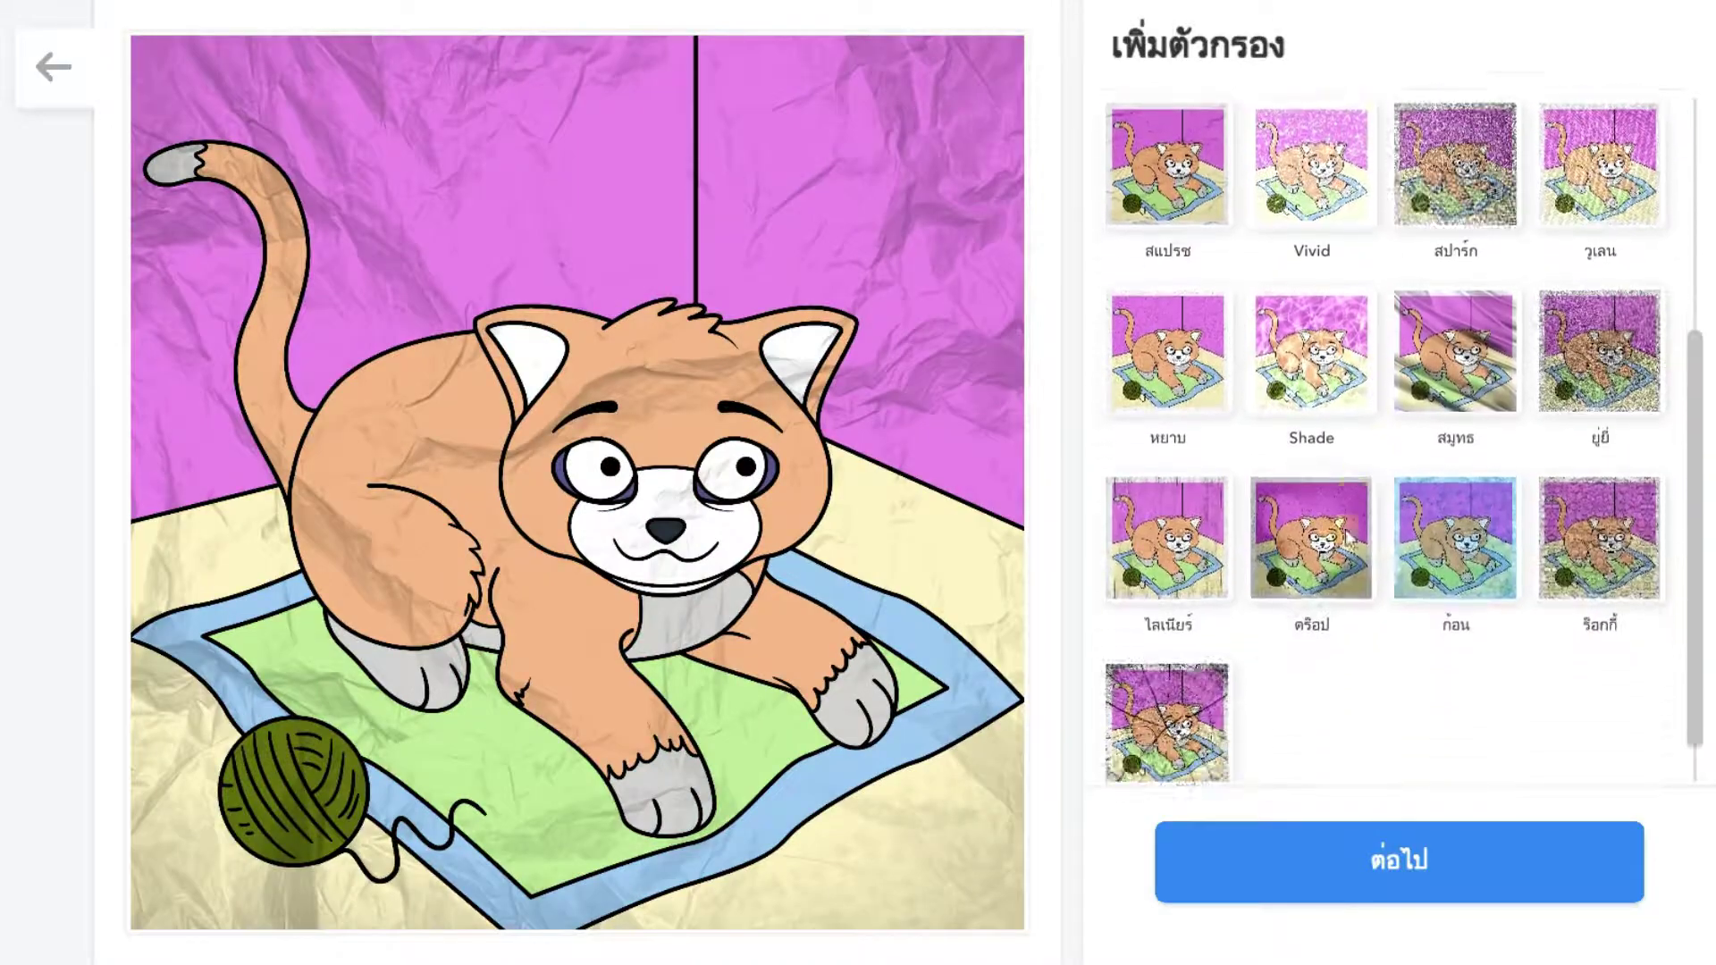
left_click(1363, 508)
left_click(1450, 499)
scroll(1385, 465, "up", 3)
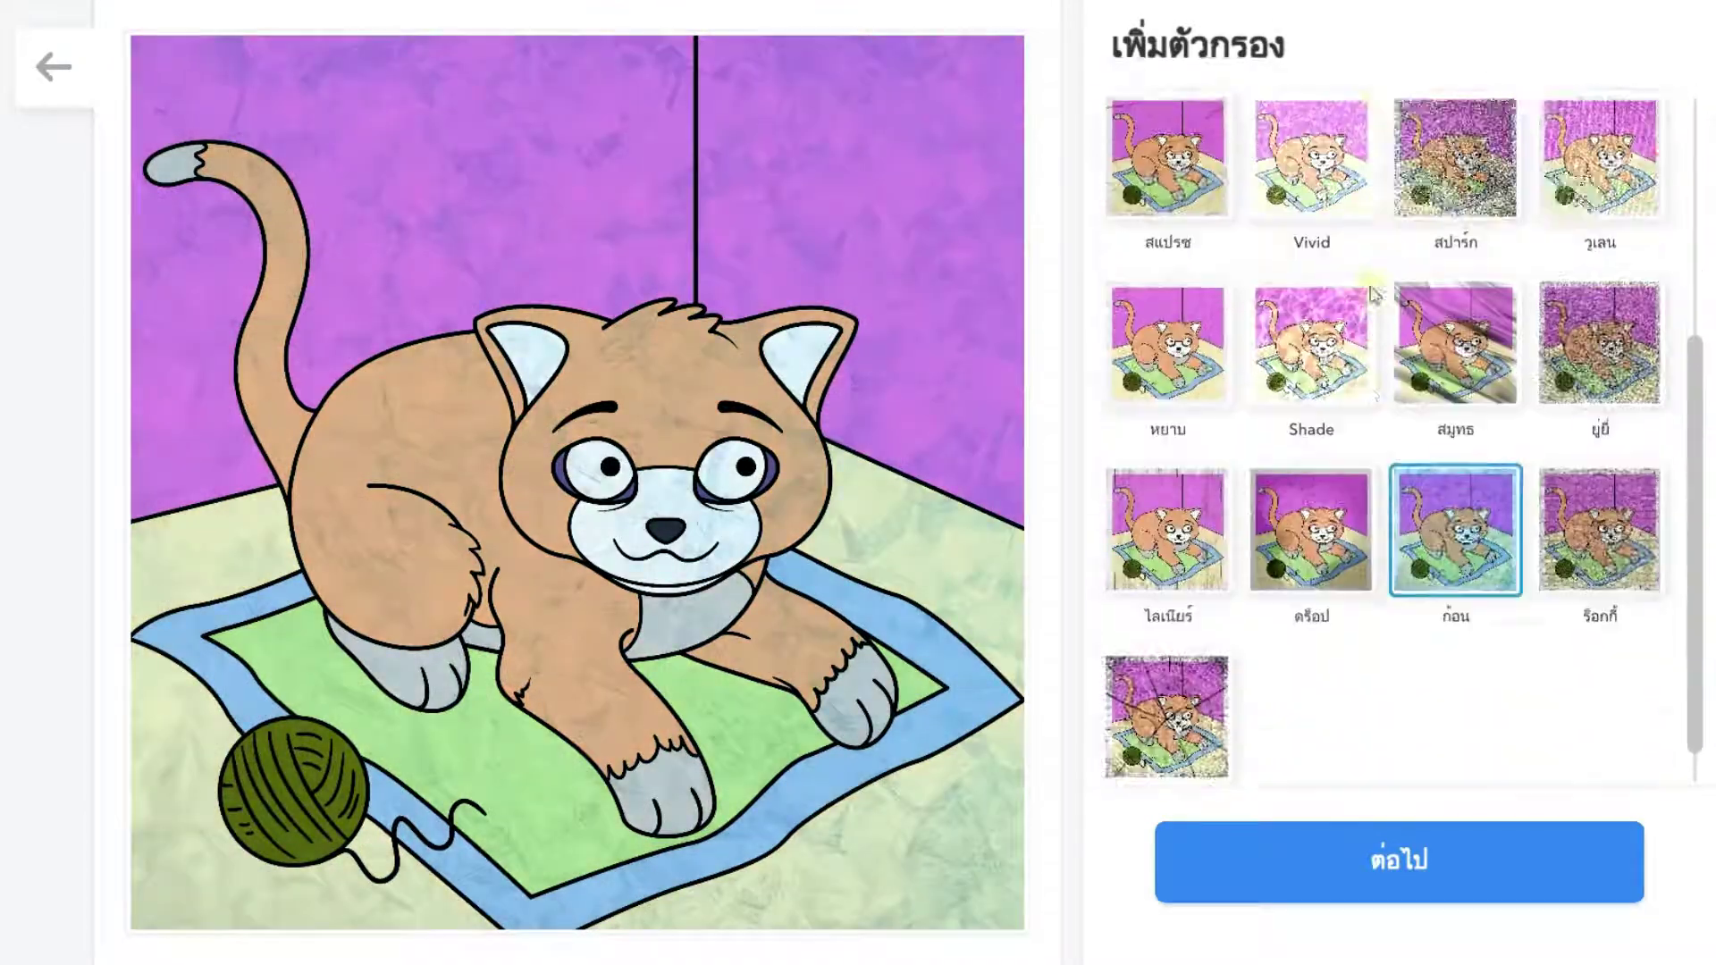
scroll(1323, 425, "up", 2)
Apply the brick filter to the cat picture and save it as a JPEG file named Cats0
left_click(1287, 161)
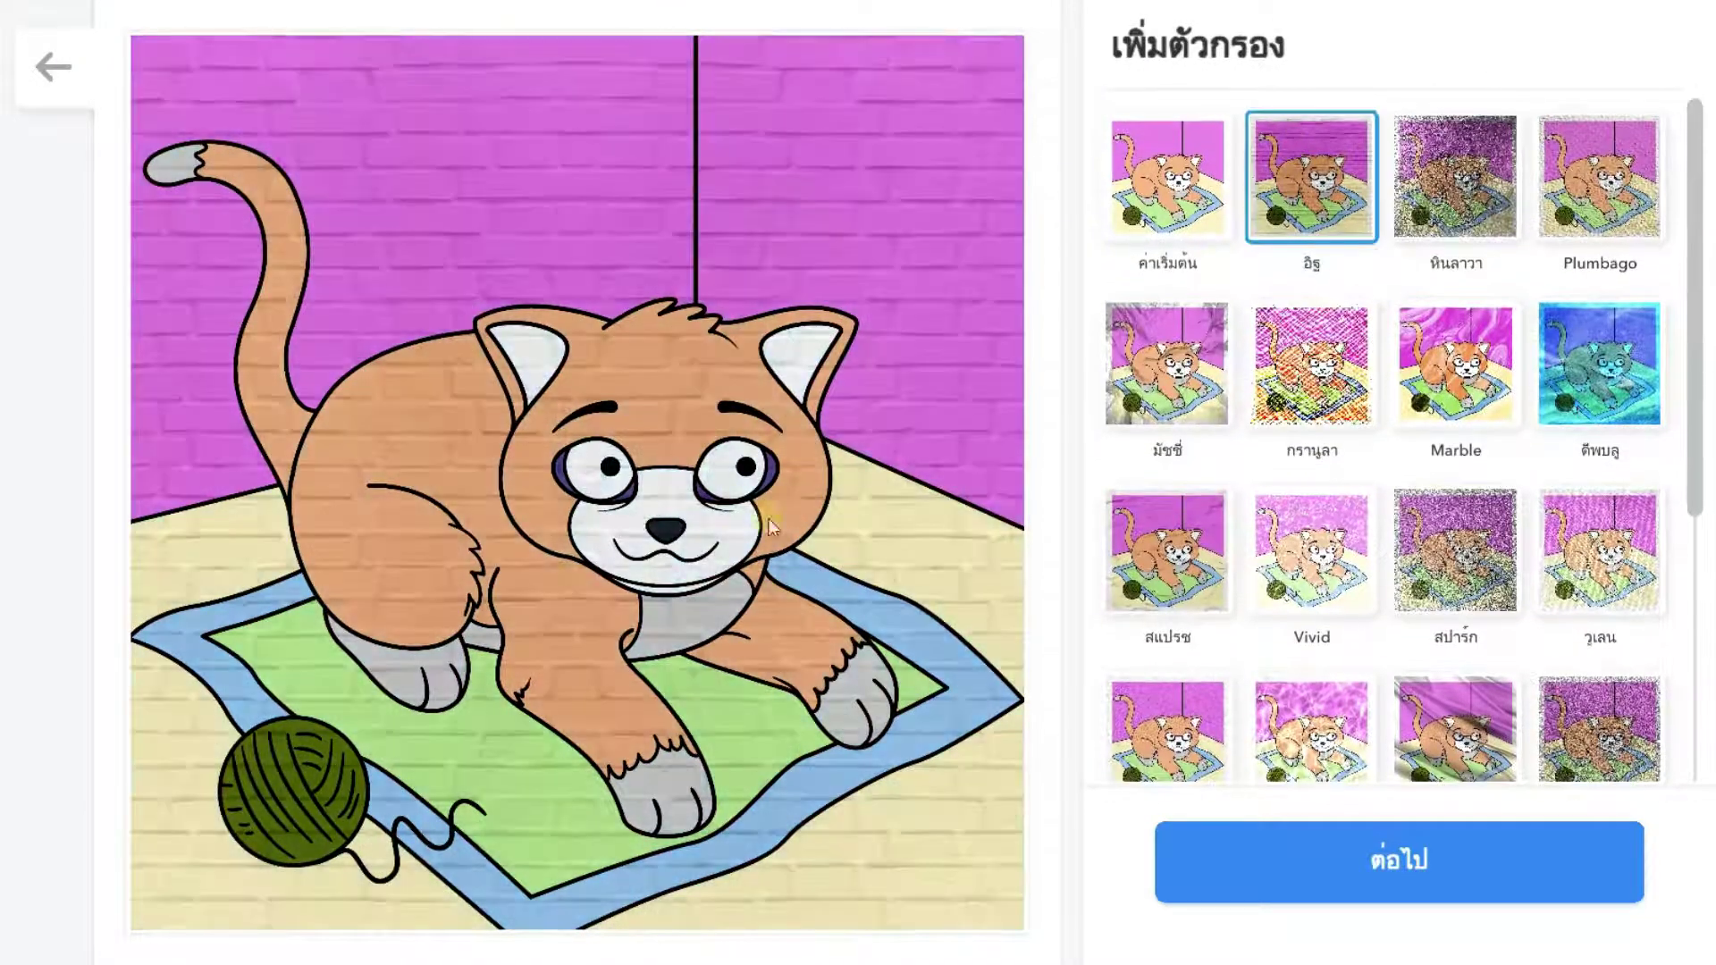
left_click(1402, 878)
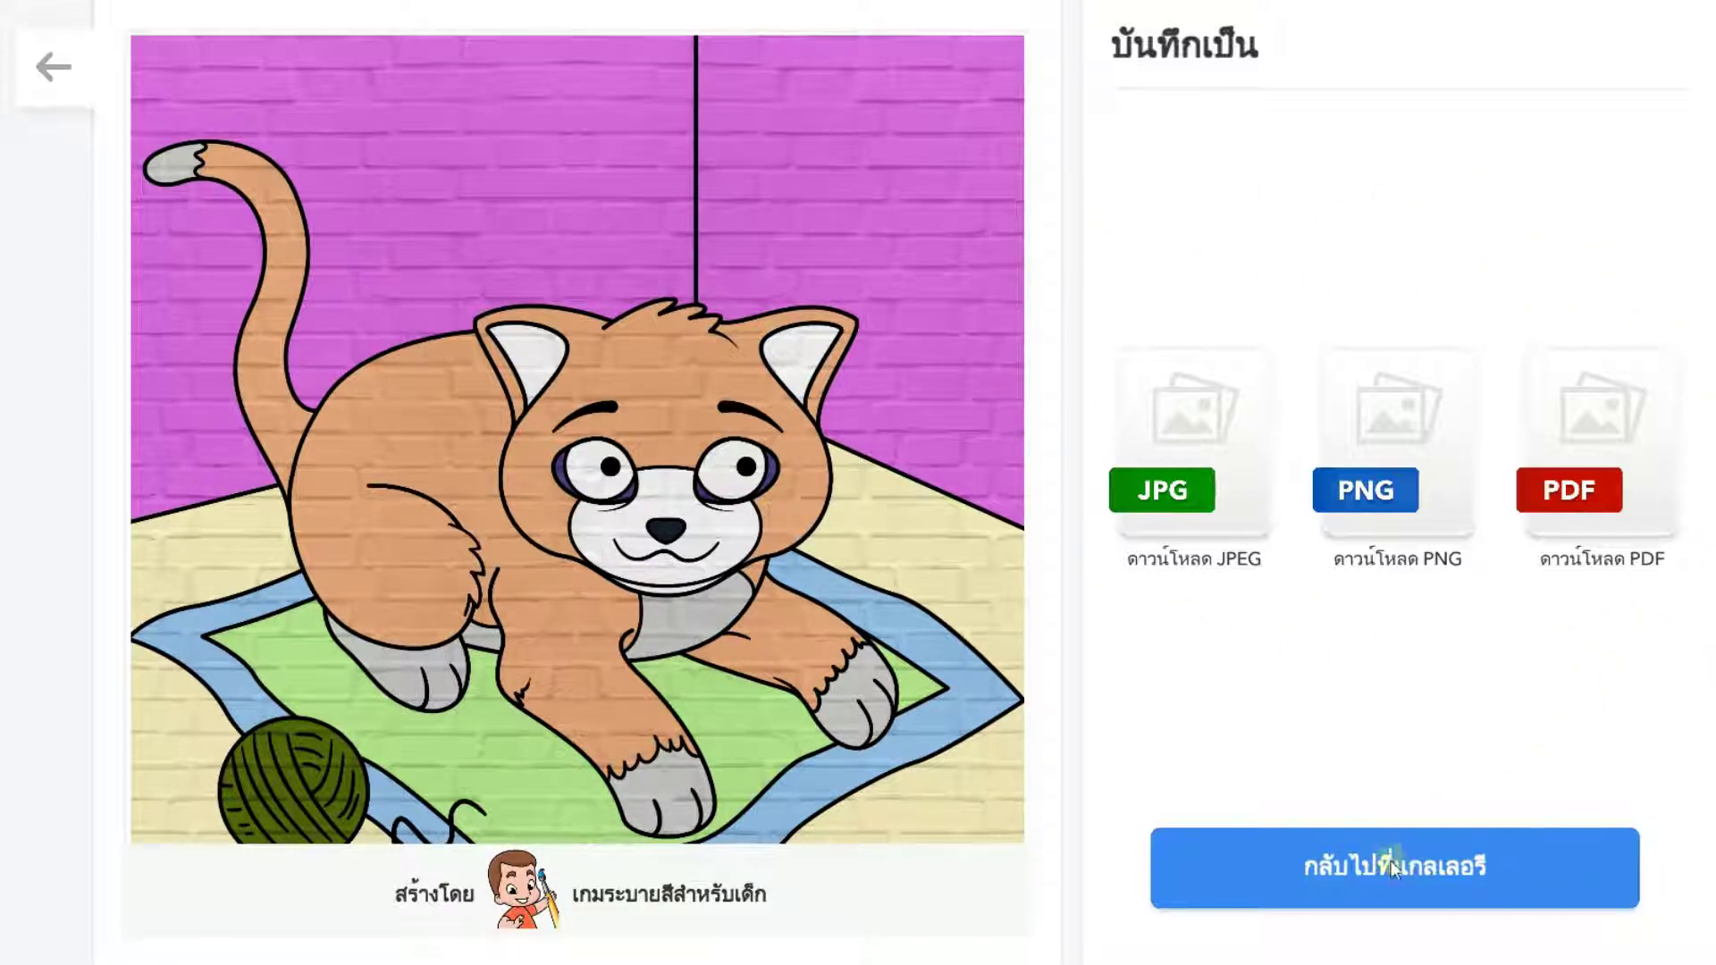
left_click(1189, 433)
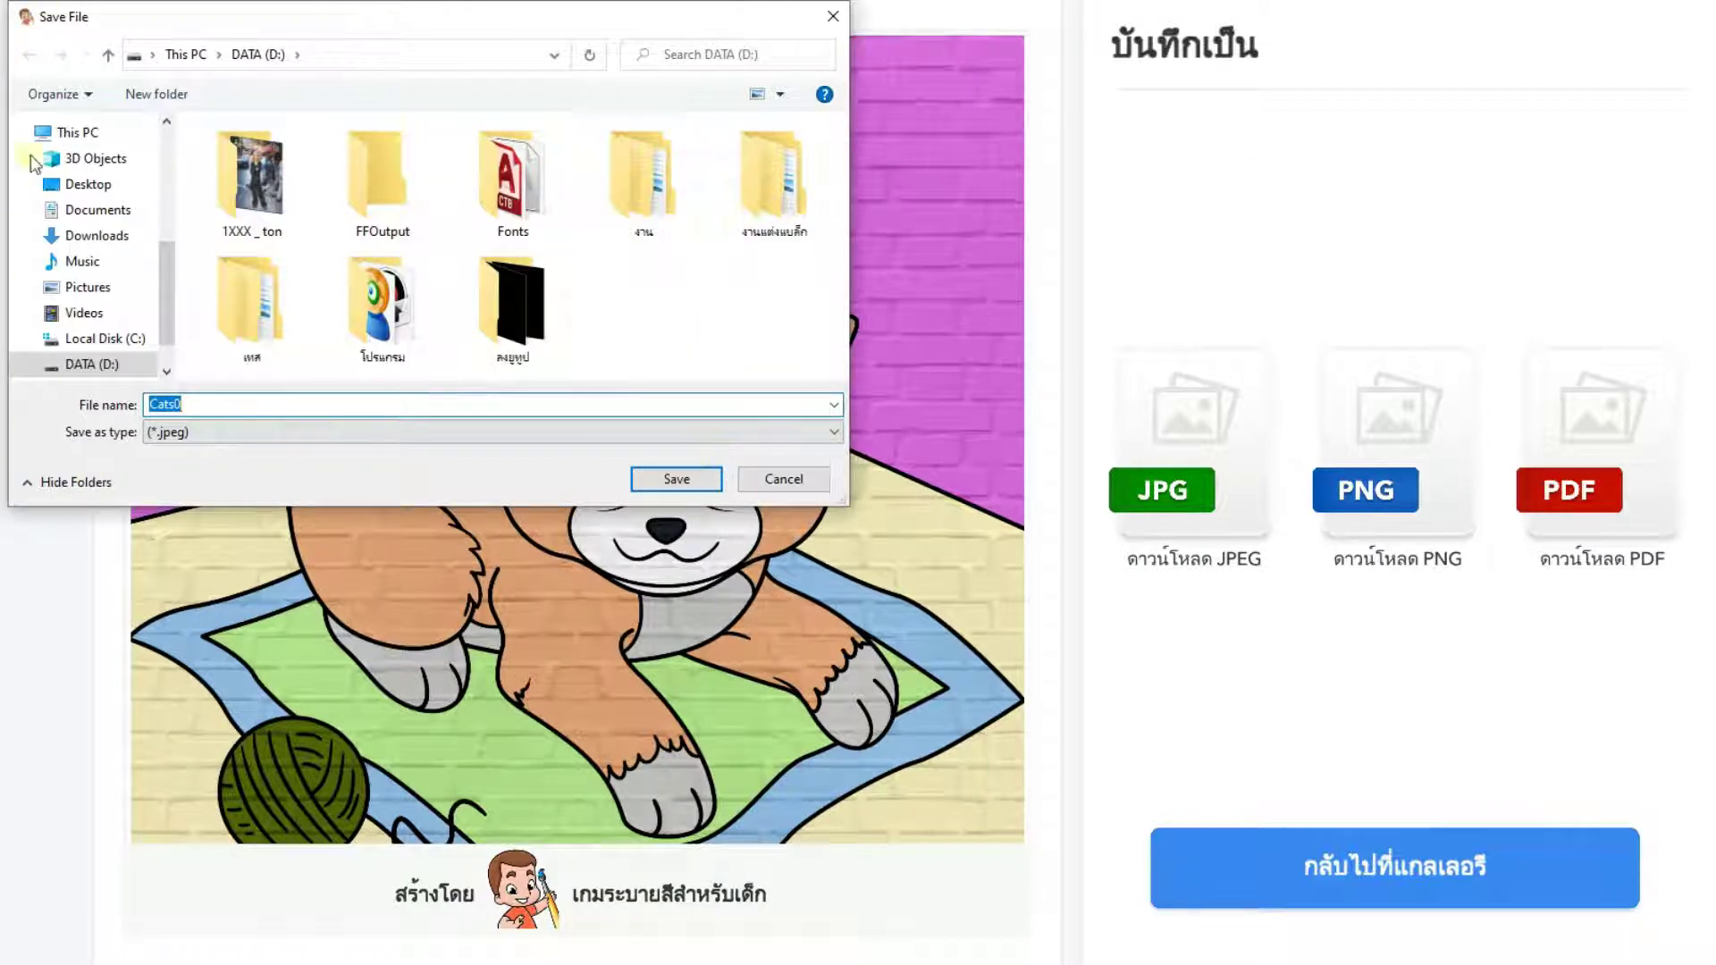
left_click(676, 483)
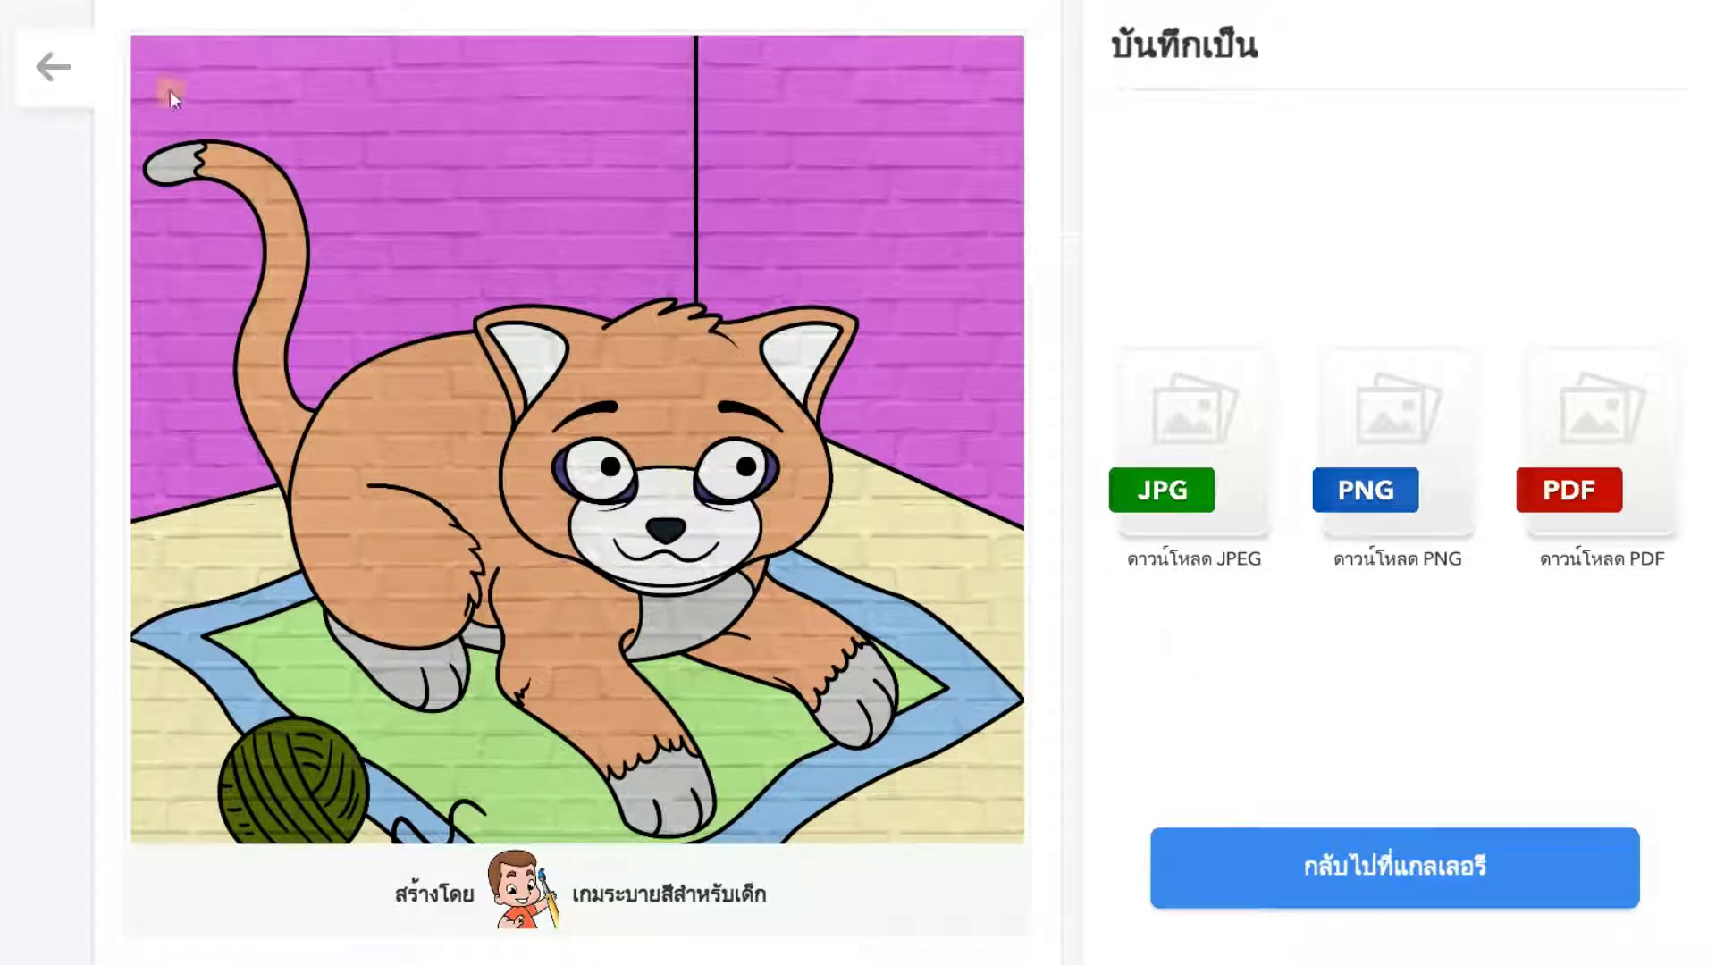
Return to the gallery and select the coloured cat picture again
left_click(1402, 872)
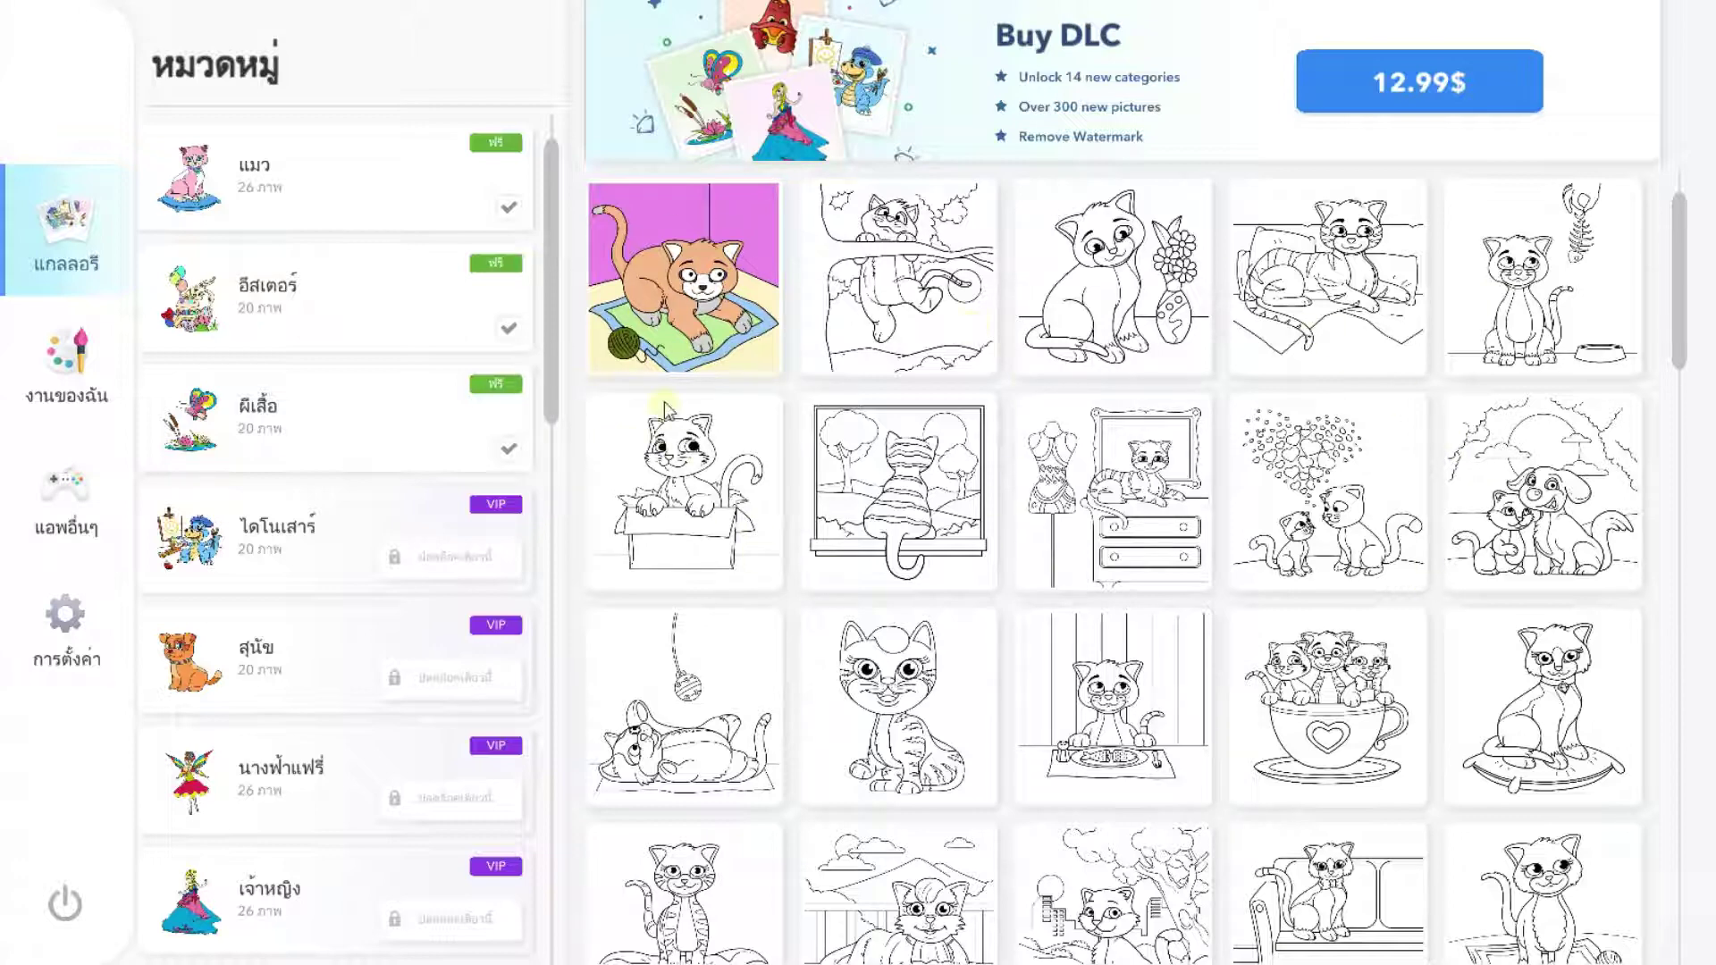
left_click(696, 284)
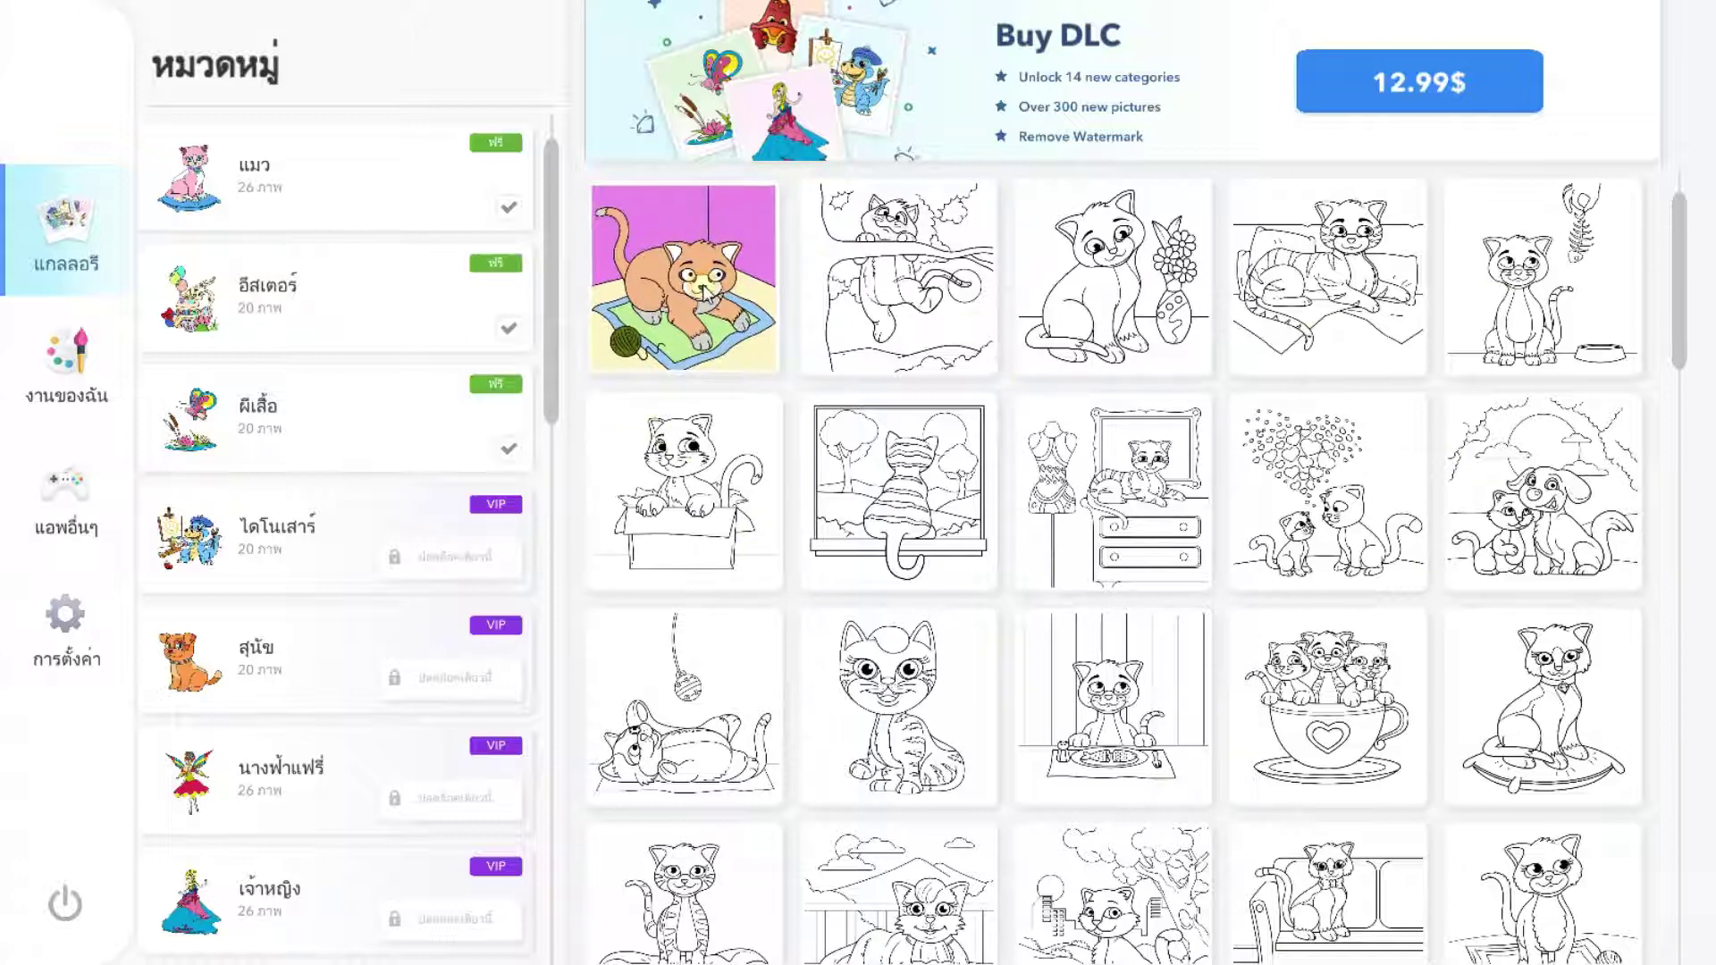